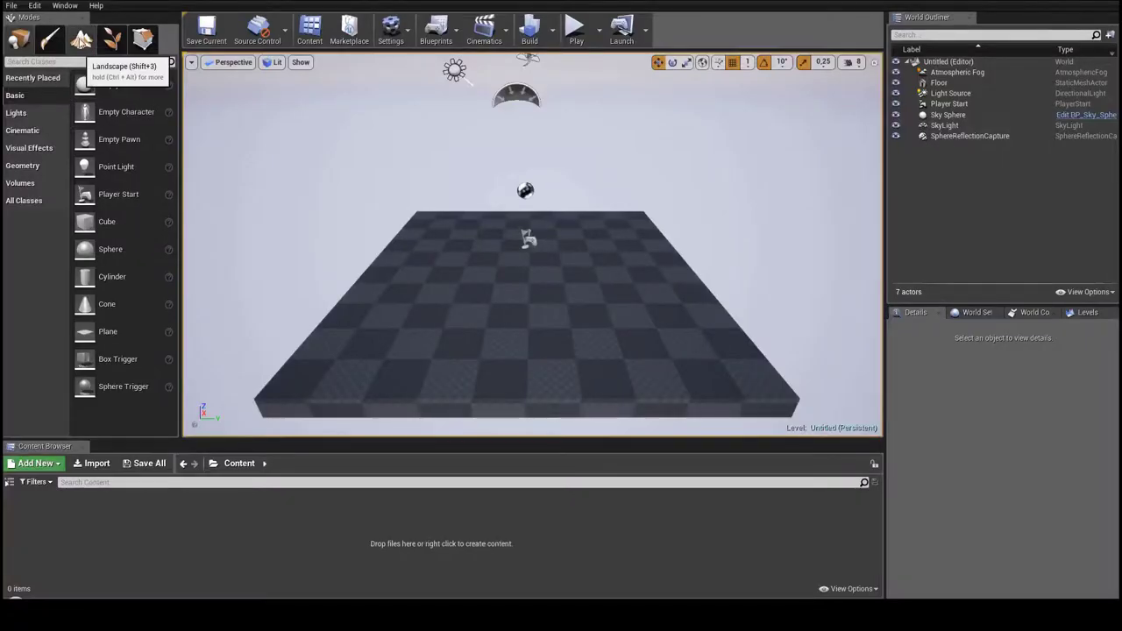
- In Landscape mode, create a landscape of 16x16 components with 2x2 sections each (2017x2017)
left_click(81, 39)
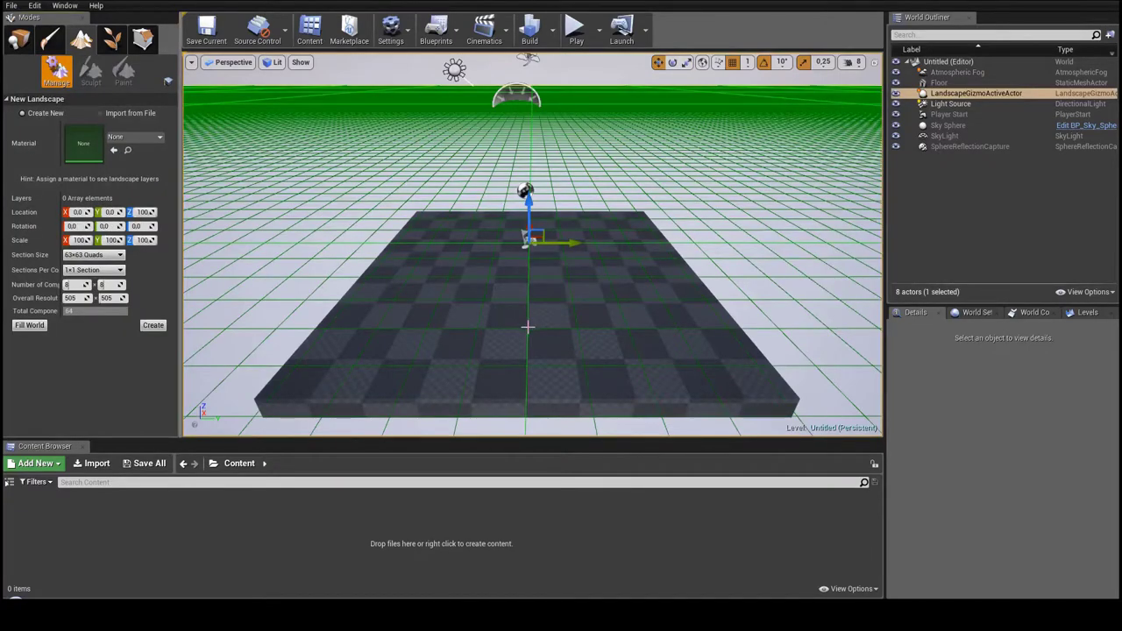
scroll(427, 266, "down", 5)
right_click_drag(426, 266, 426, 243)
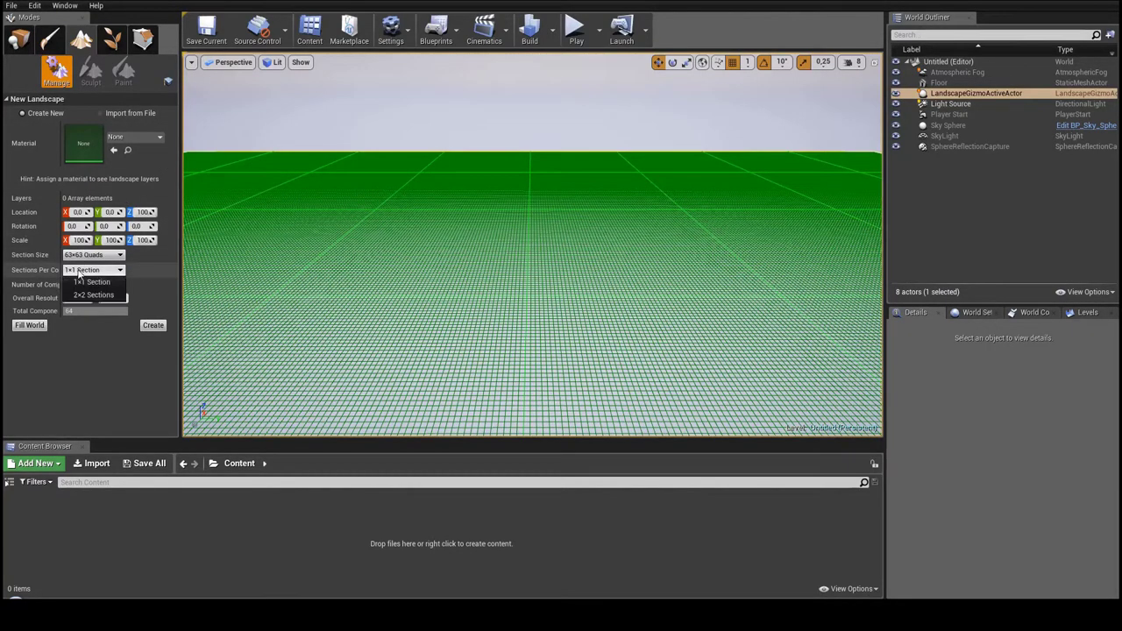
left_click(88, 294)
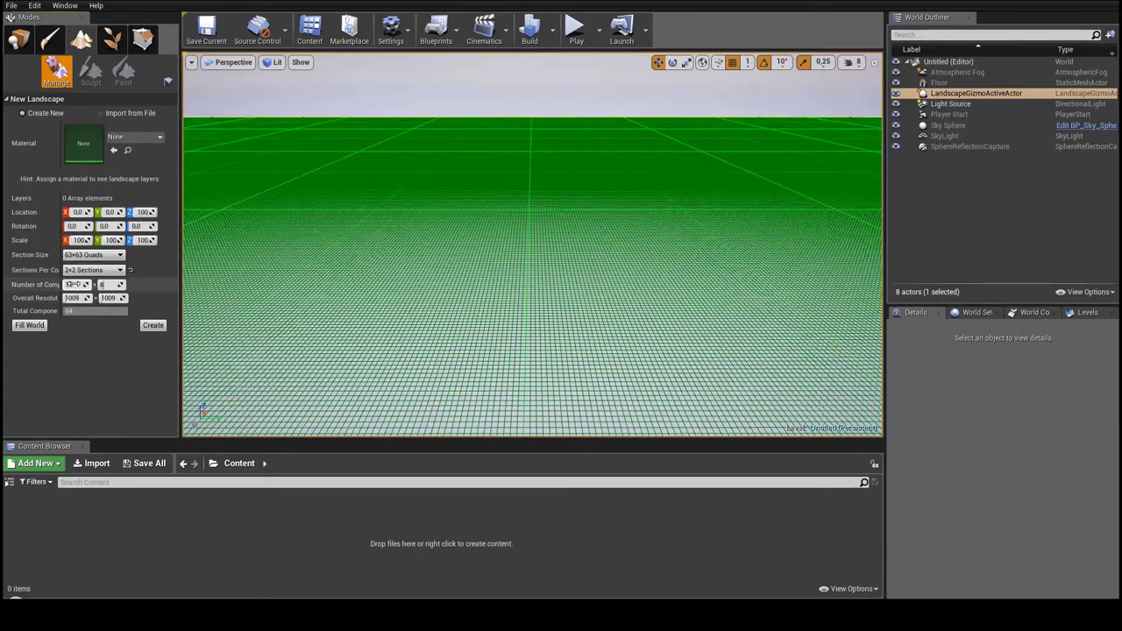
left_click_drag(73, 285, 88, 284)
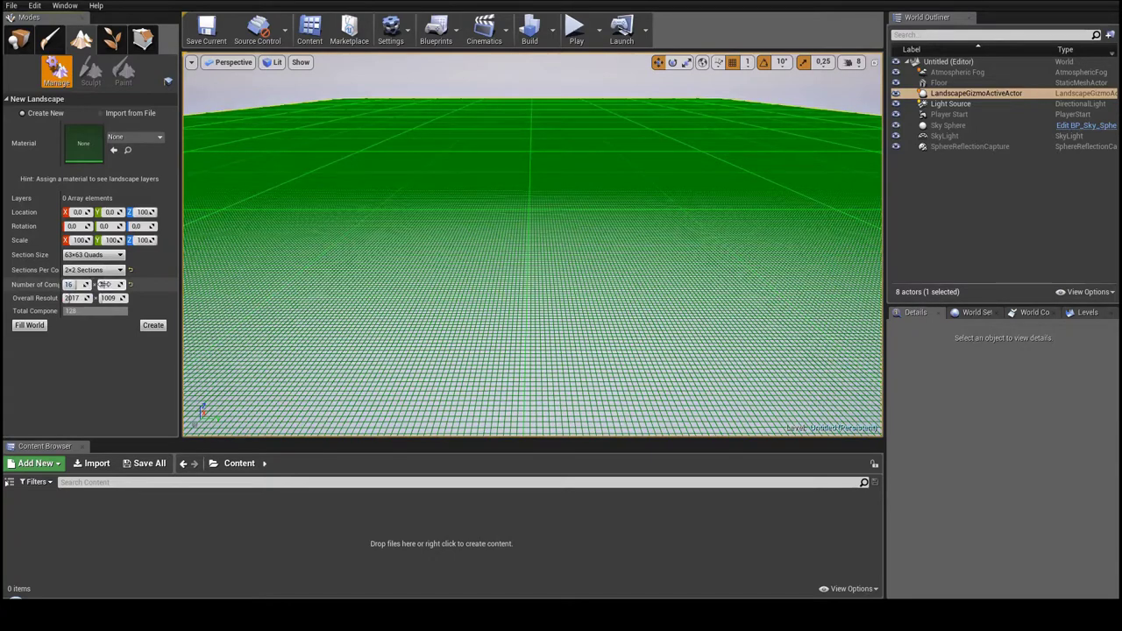
left_click_drag(104, 285, 118, 284)
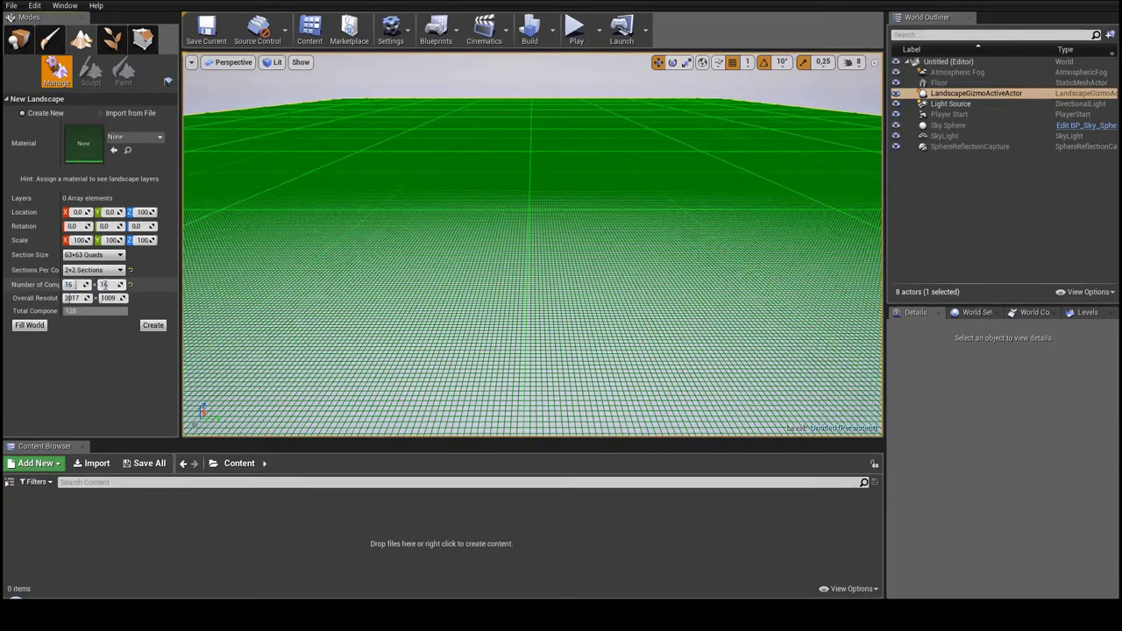
left_click(153, 326)
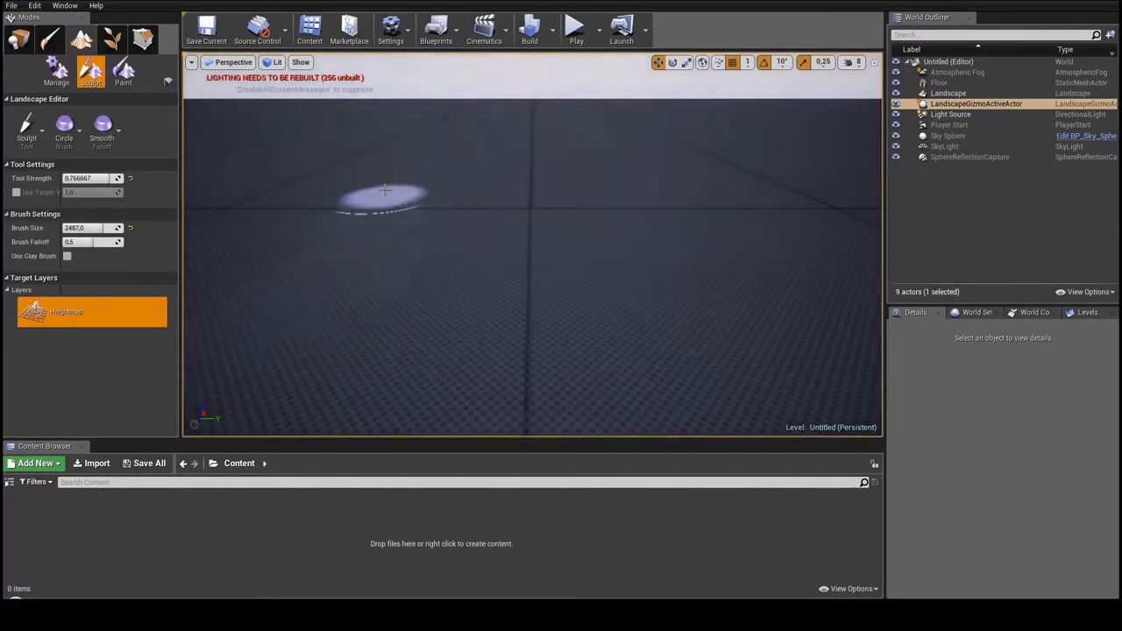
- Sculpt three test bumps on the landscape, then select the Landscape actor and delete it
mouse_move(376, 193)
left_mouse_down()
mouse_move(371, 185)
mouse_move(413, 175)
left_mouse_up()
mouse_move(608, 170)
left_mouse_down()
mouse_move(700, 176)
mouse_move(724, 185)
mouse_move(719, 195)
left_mouse_up()
mouse_move(556, 301)
left_mouse_down()
mouse_move(510, 304)
mouse_move(403, 280)
mouse_move(696, 256)
left_mouse_up()
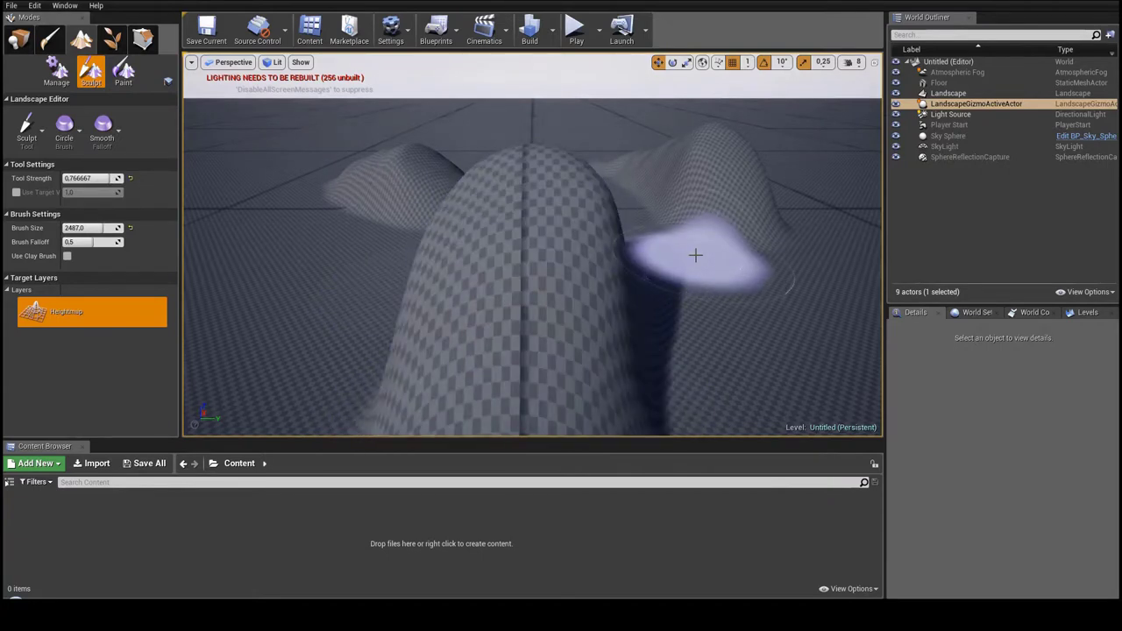
left_click(947, 94)
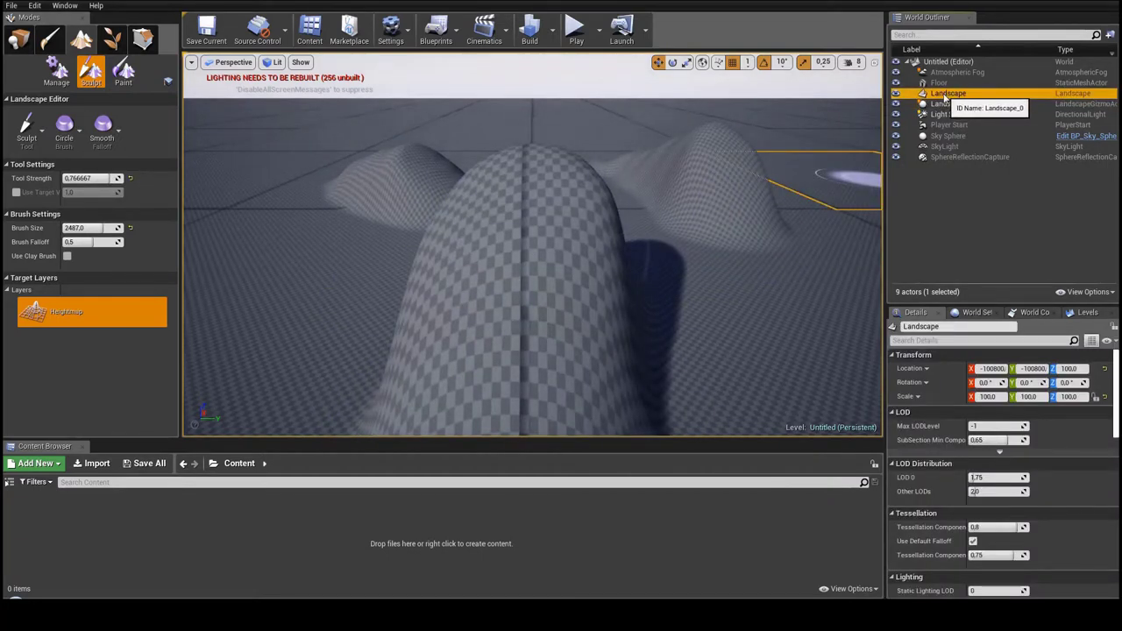
key("Delete")
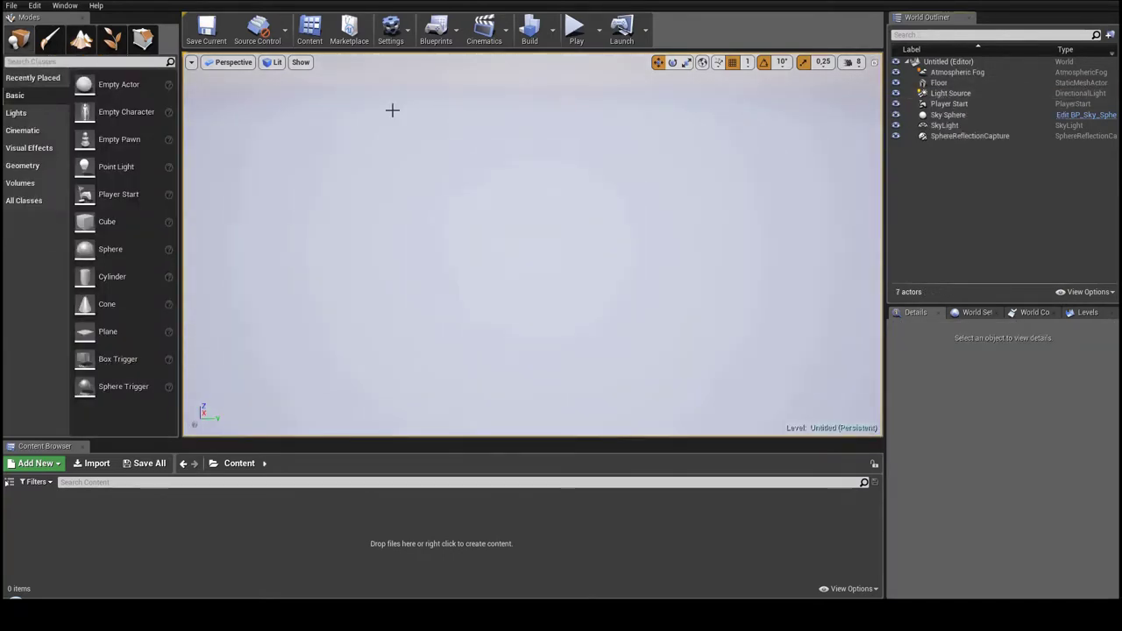
- Set up a new landscape imported from heightmap.png, previewed at 2017x2017
left_click(82, 41)
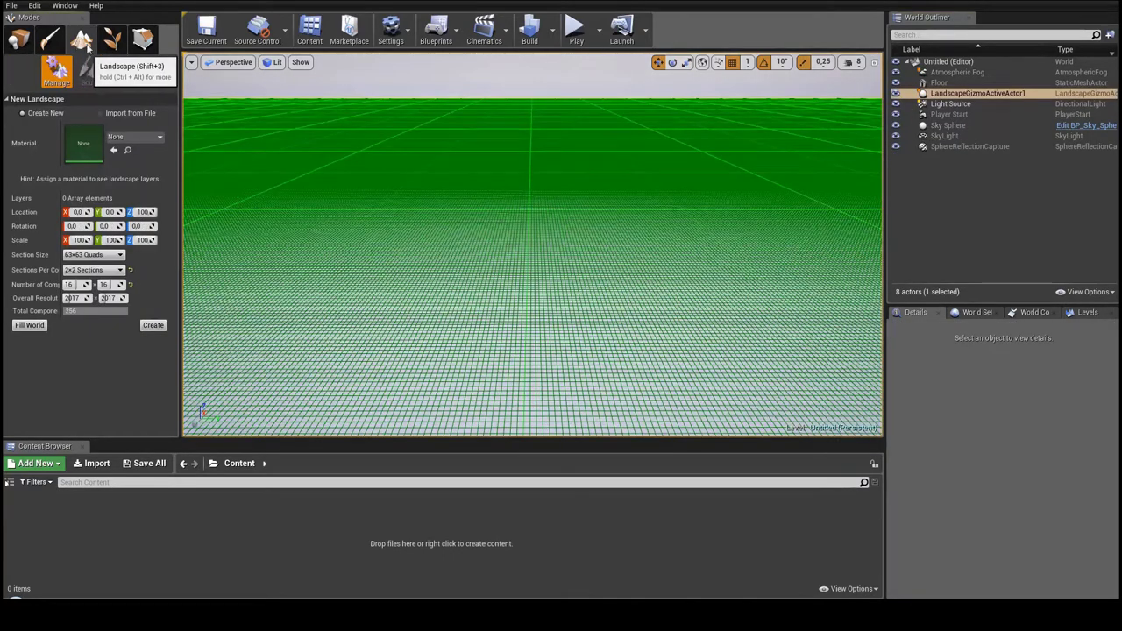
left_click(101, 113)
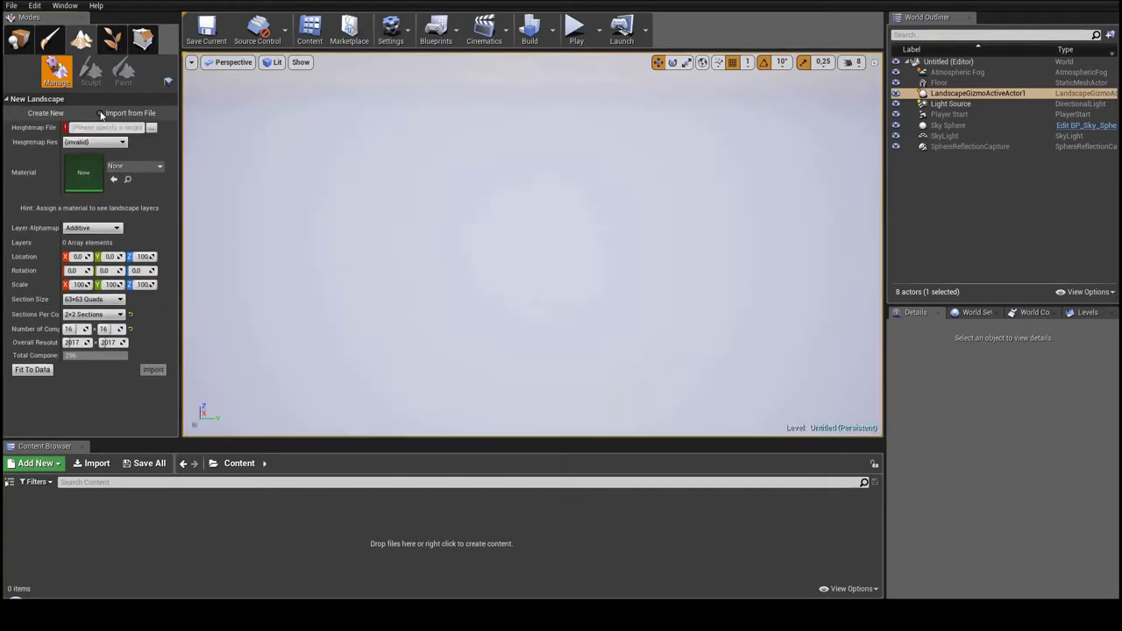
left_click(151, 128)
left_click(134, 70)
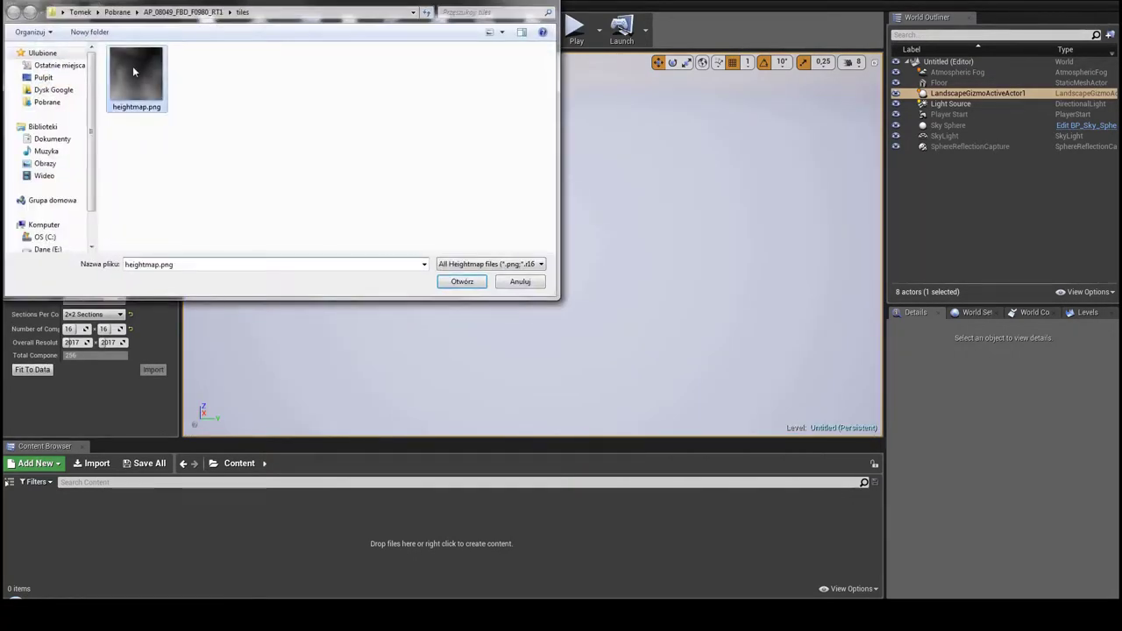
left_click(462, 282)
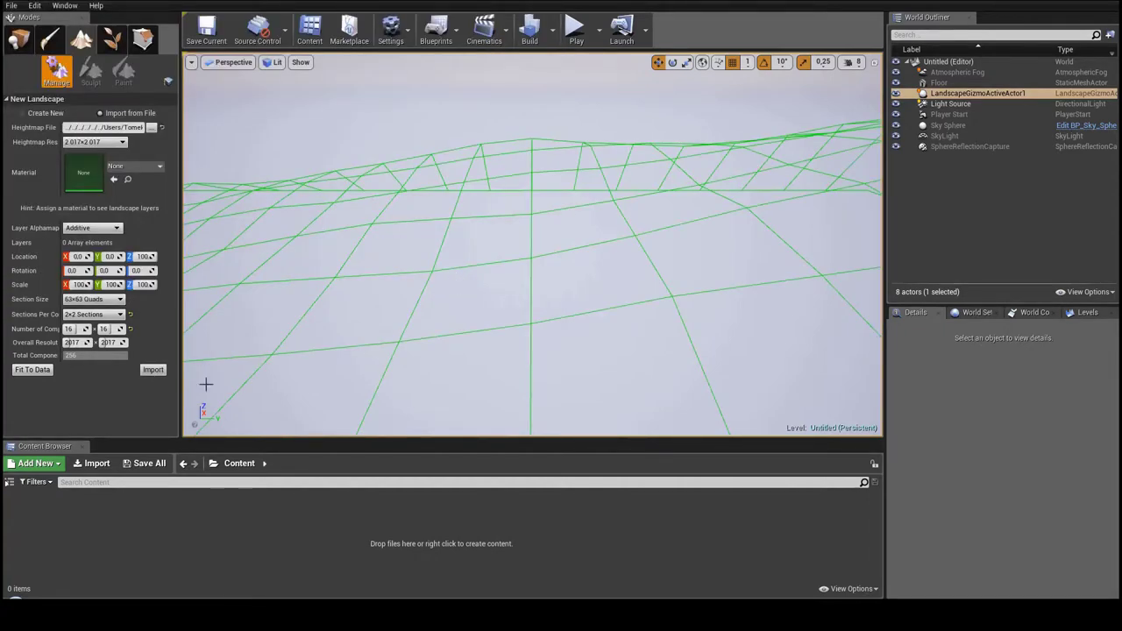
- Import heightmap.png as Landscape1 and fly the camera across the new terrain
left_click(153, 370)
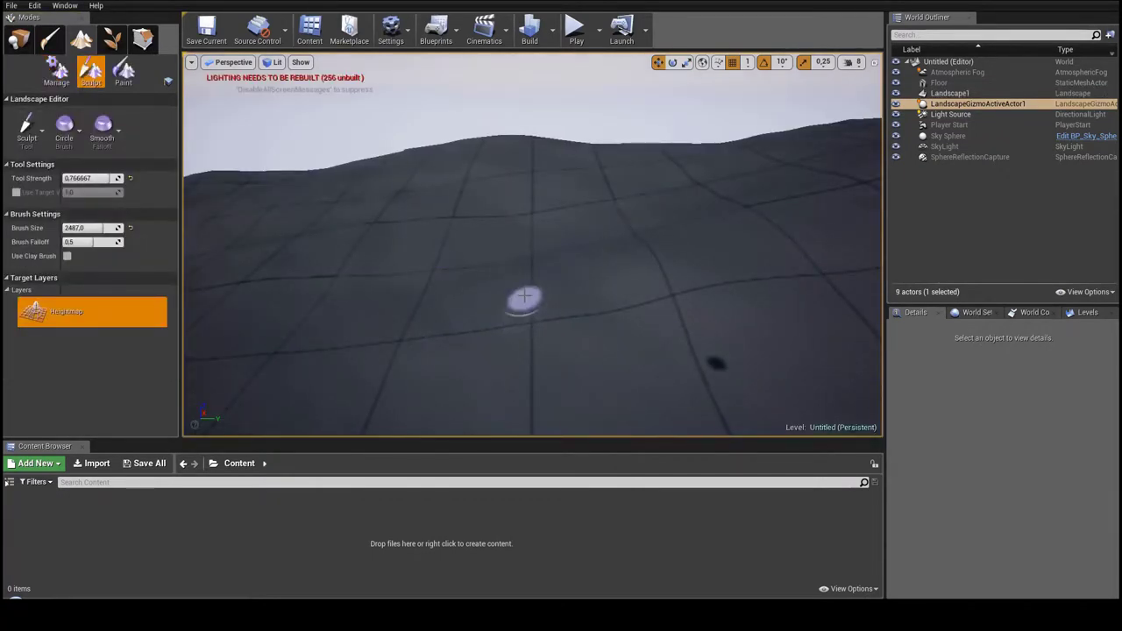
right_click_drag(548, 252, 879, 242)
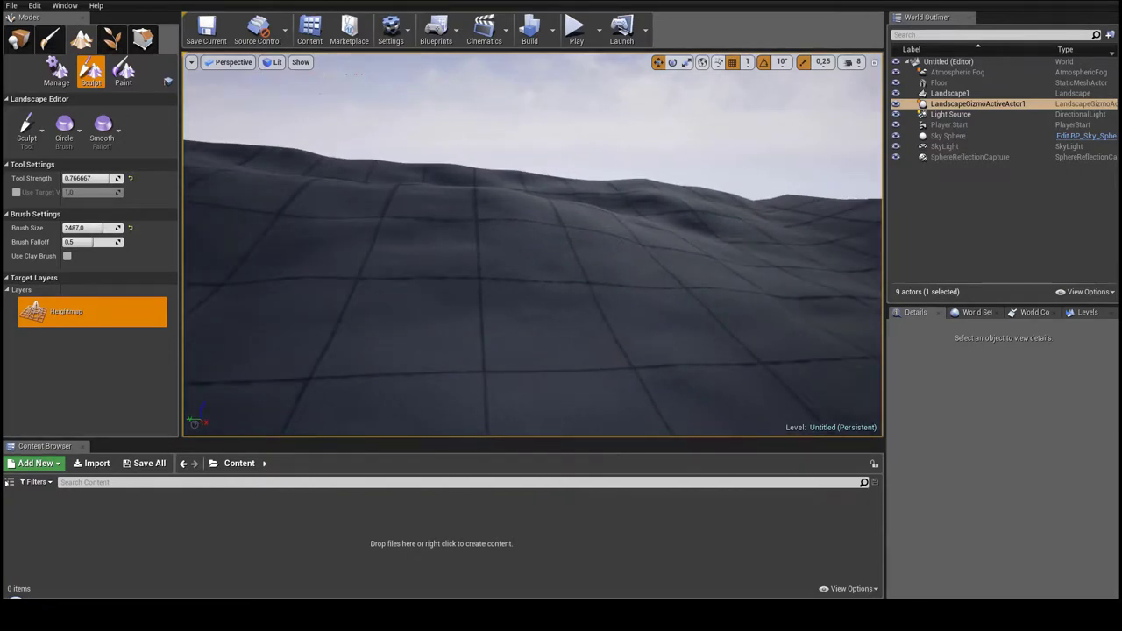
mouse_move(580, 247)
right_mouse_down()
mouse_move(709, 246)
mouse_move(585, 251)
right_mouse_up()
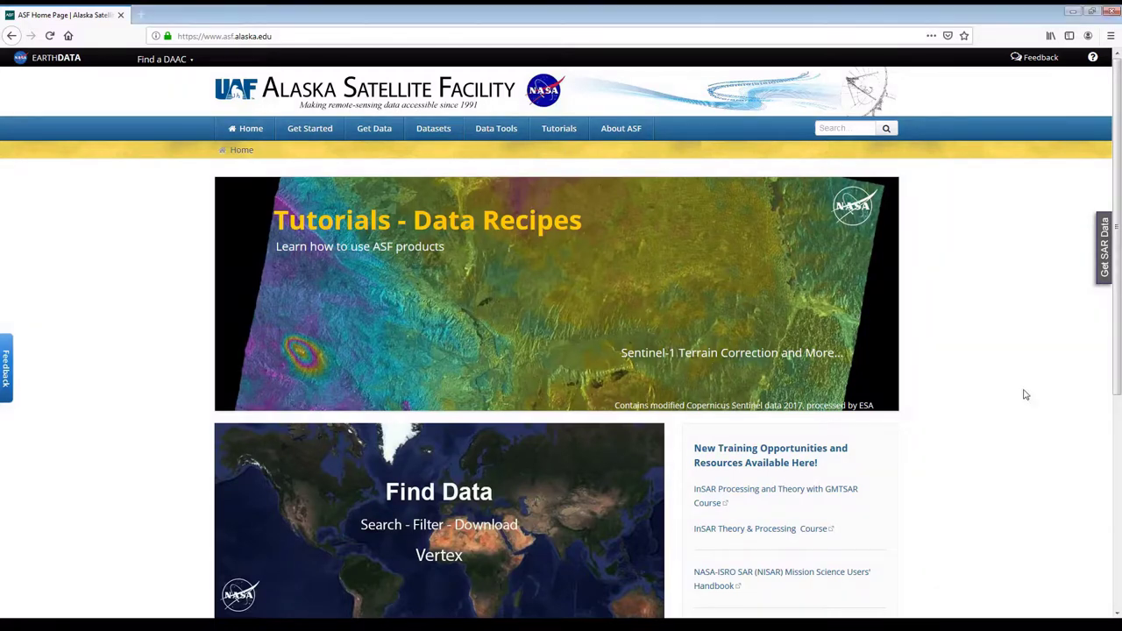
- Open the Vertex portal from the Get SAR Data side tab
left_click(1103, 257)
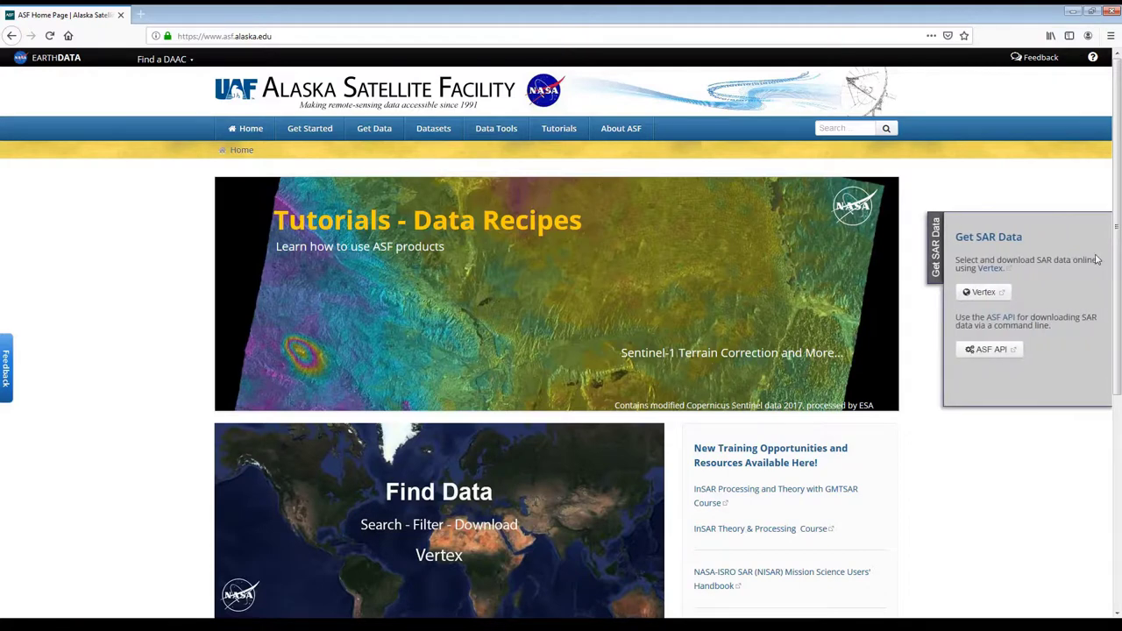
left_click(980, 297)
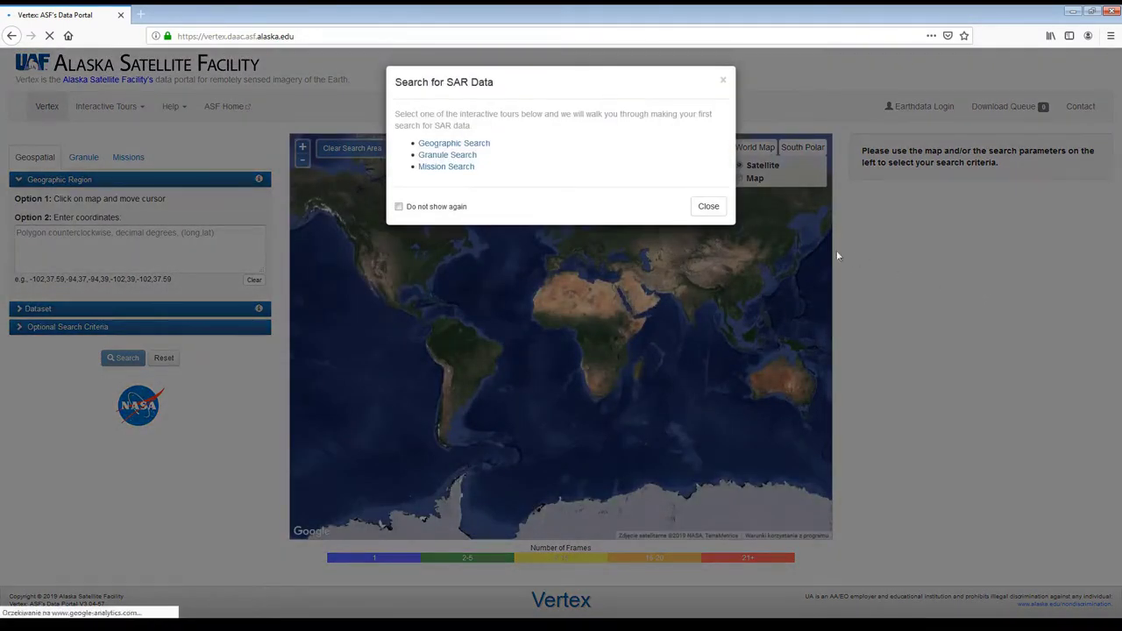
- Dismiss the search tour and log in to Earthdata with the saved username and account password
left_click(709, 207)
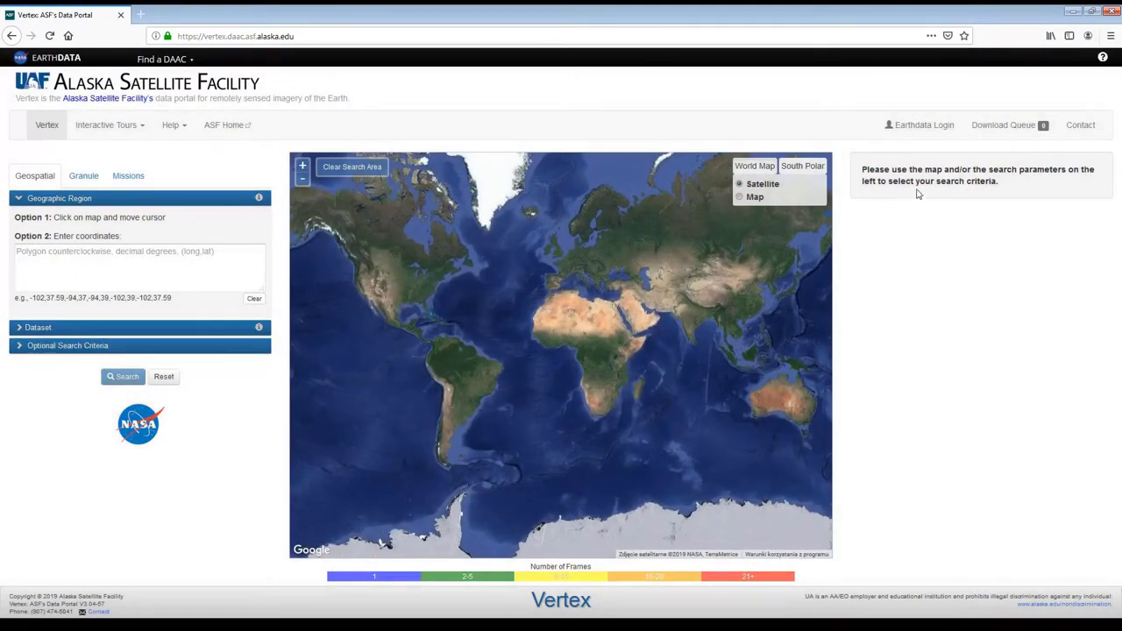
left_click(923, 128)
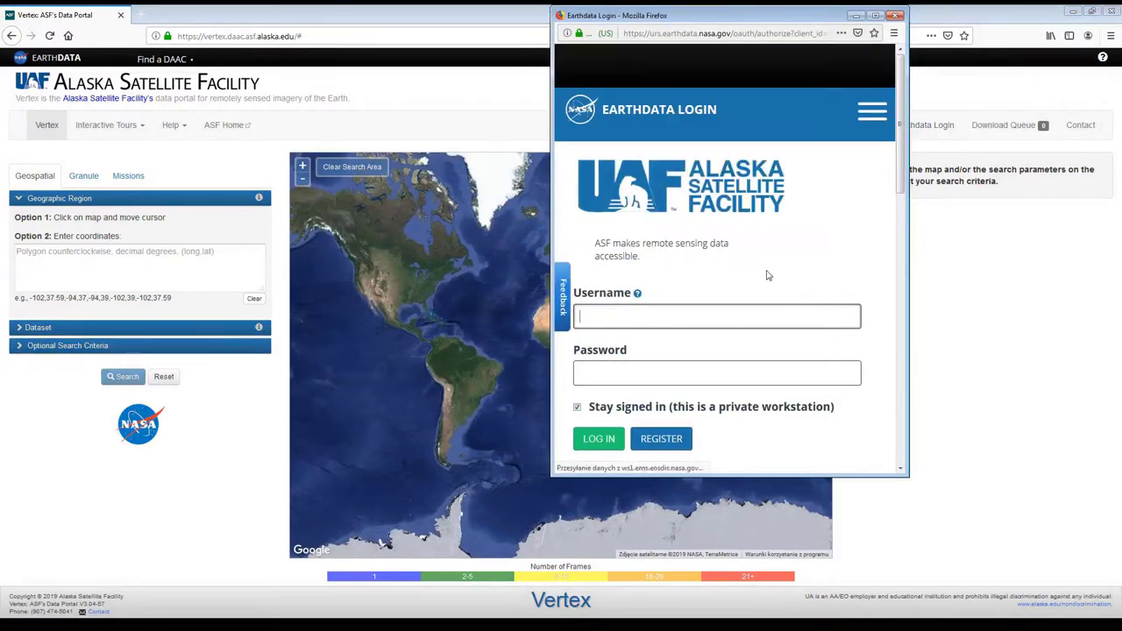
left_click(602, 297)
left_click(599, 317)
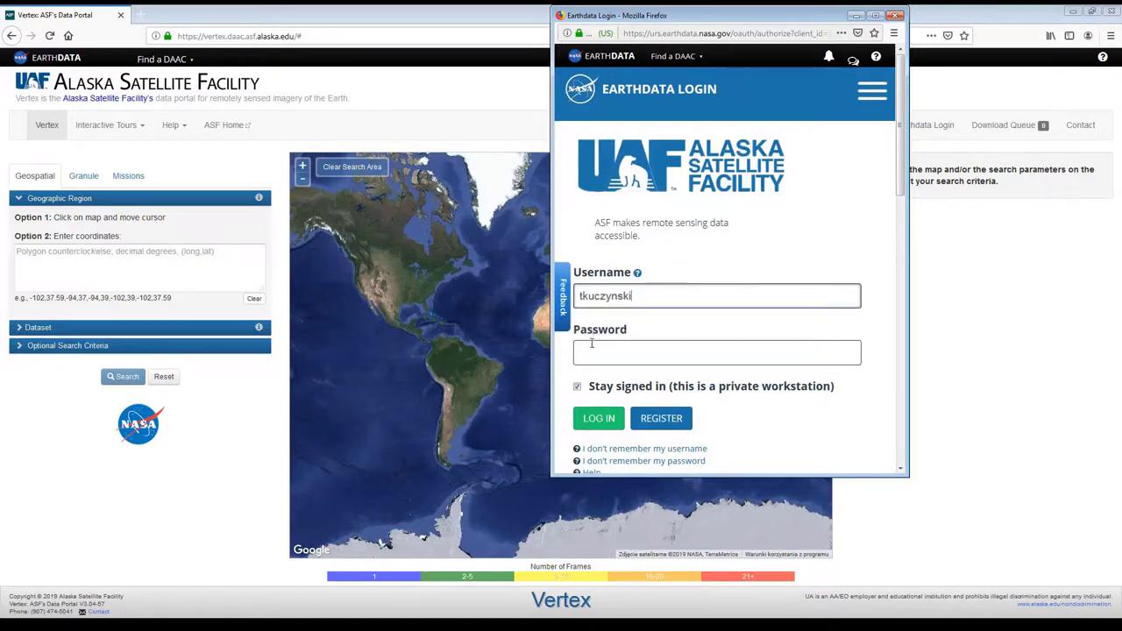
left_click(589, 353)
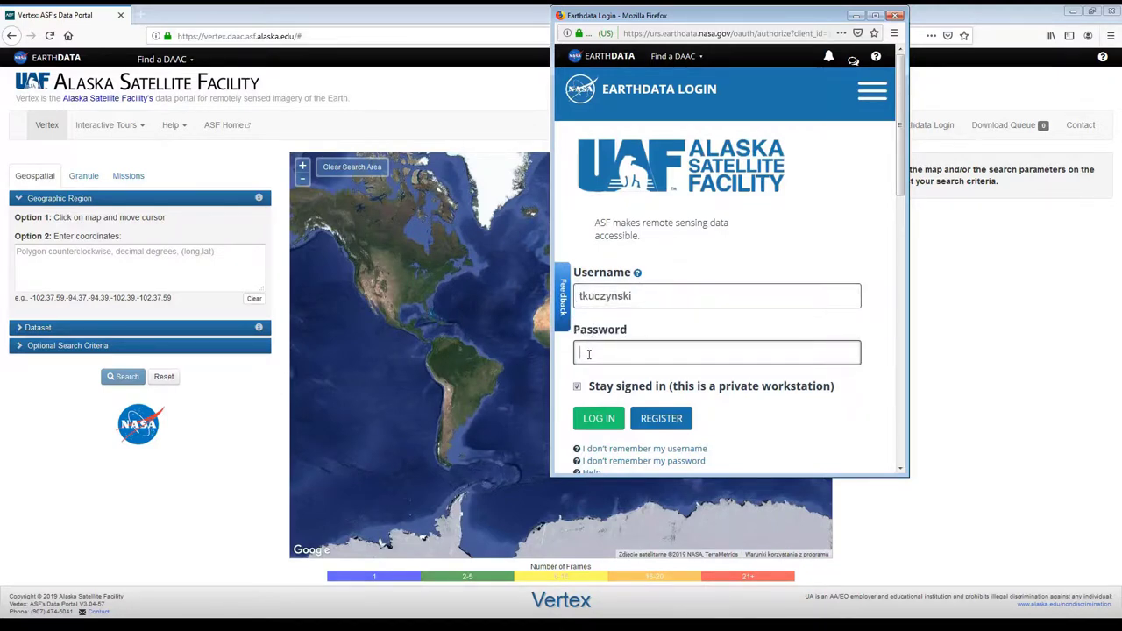
type("**********")
left_click(599, 420)
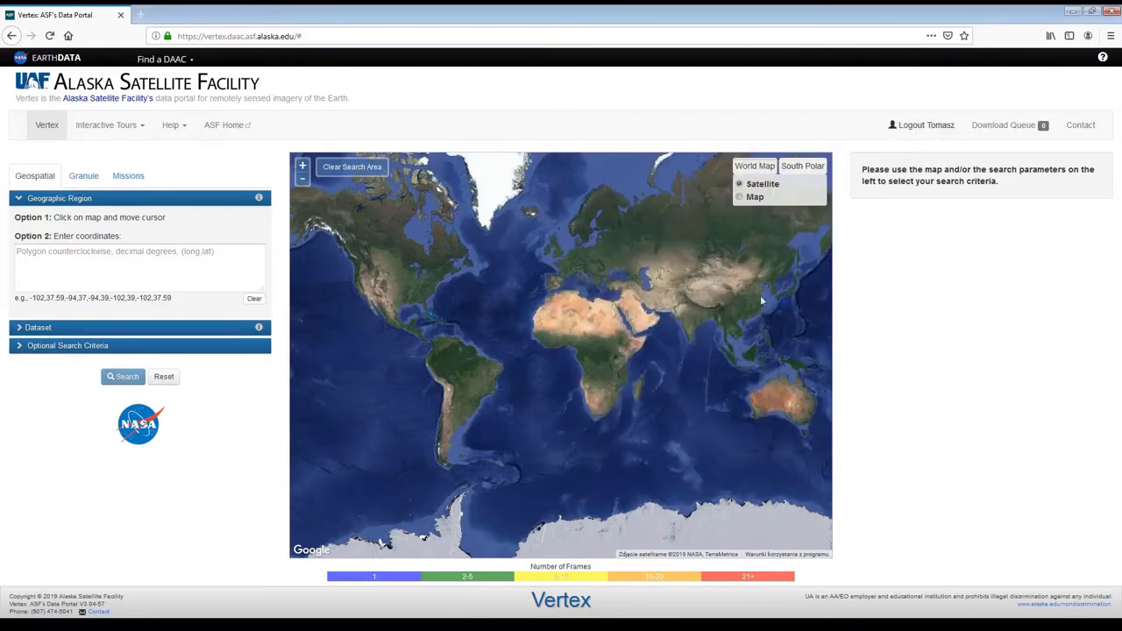
- Zoom the road map to Solina lake and draw a search box from 22.39,49.29 to 22.59,49.41
scroll(601, 258, "up", 4)
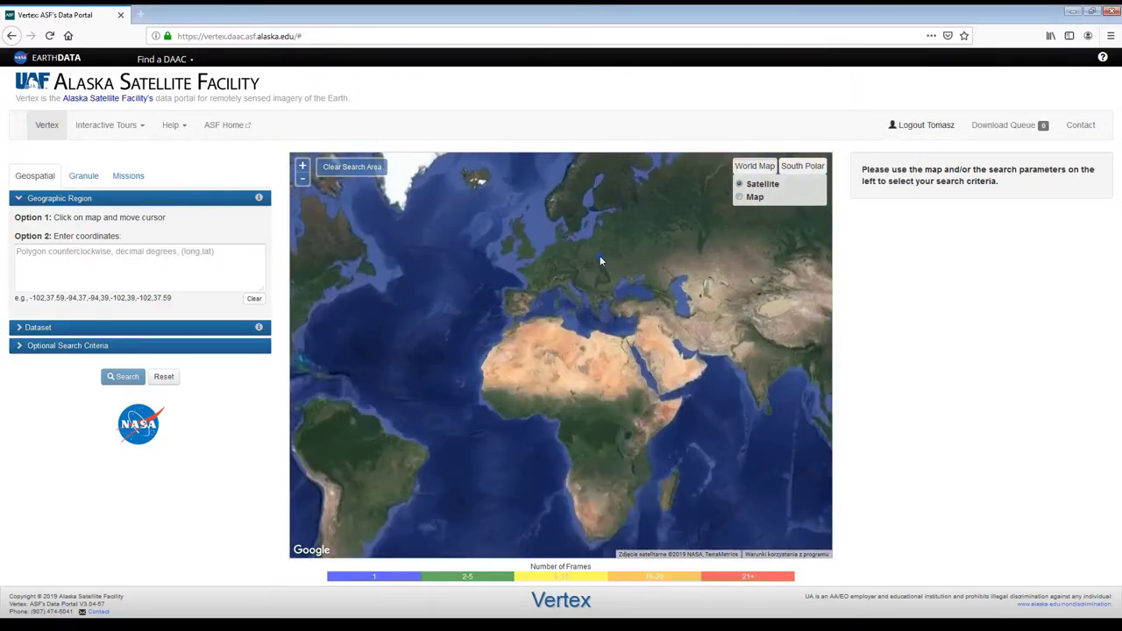
scroll(600, 259, "up", 1)
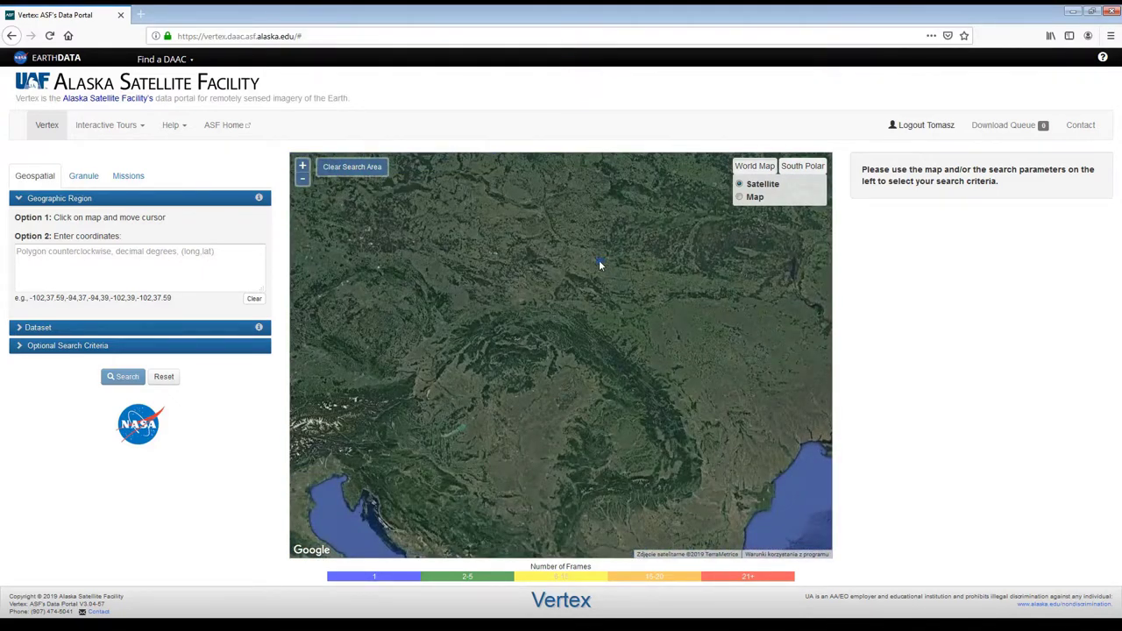
left_click_drag(599, 259, 578, 343)
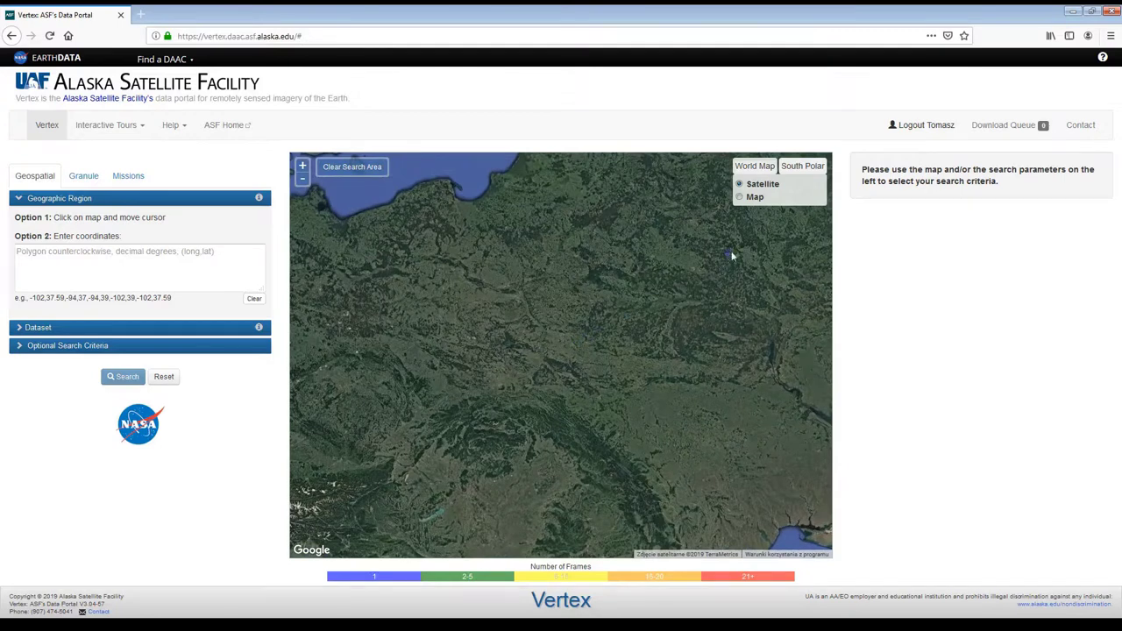
left_click(739, 197)
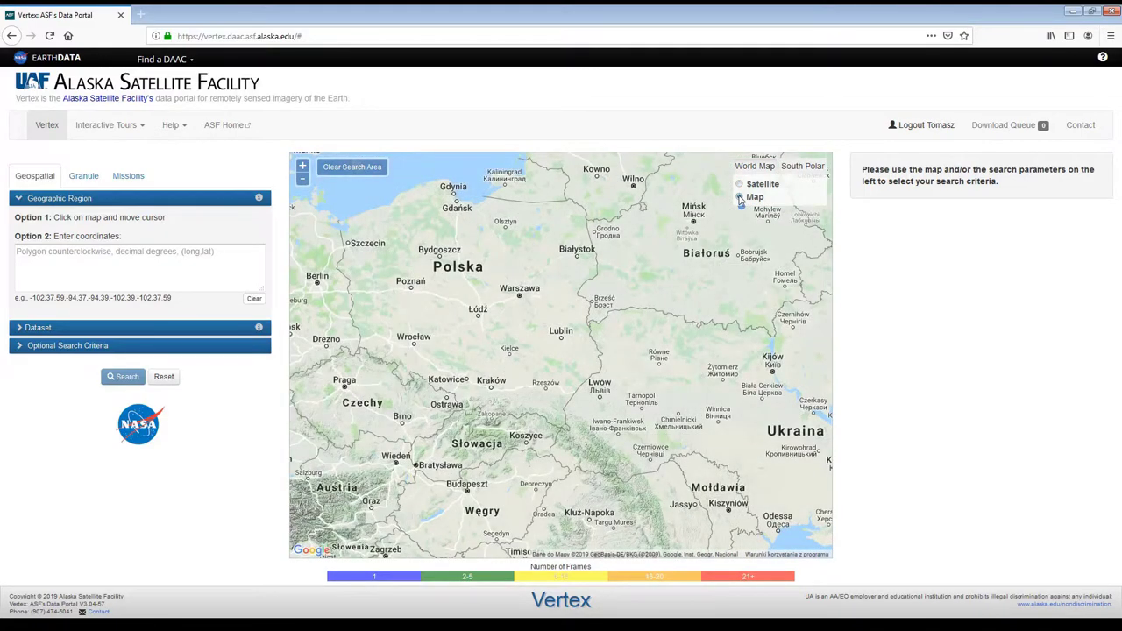
left_click_drag(548, 396, 525, 316)
scroll(525, 316, "up", 3)
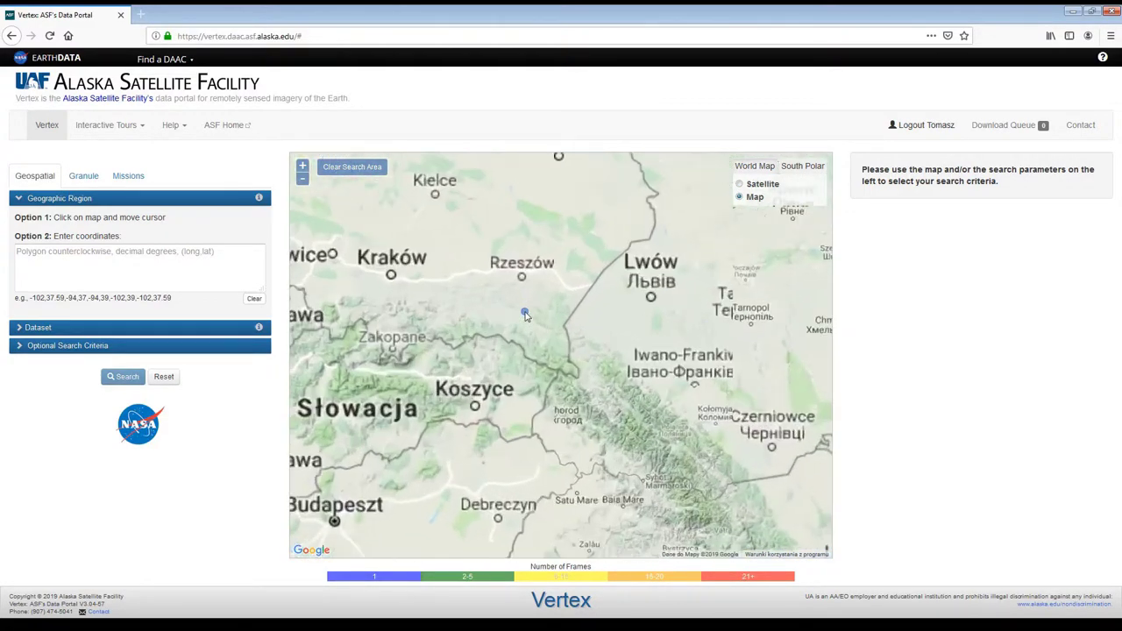
left_click_drag(615, 405, 545, 328)
scroll(551, 328, "up", 1)
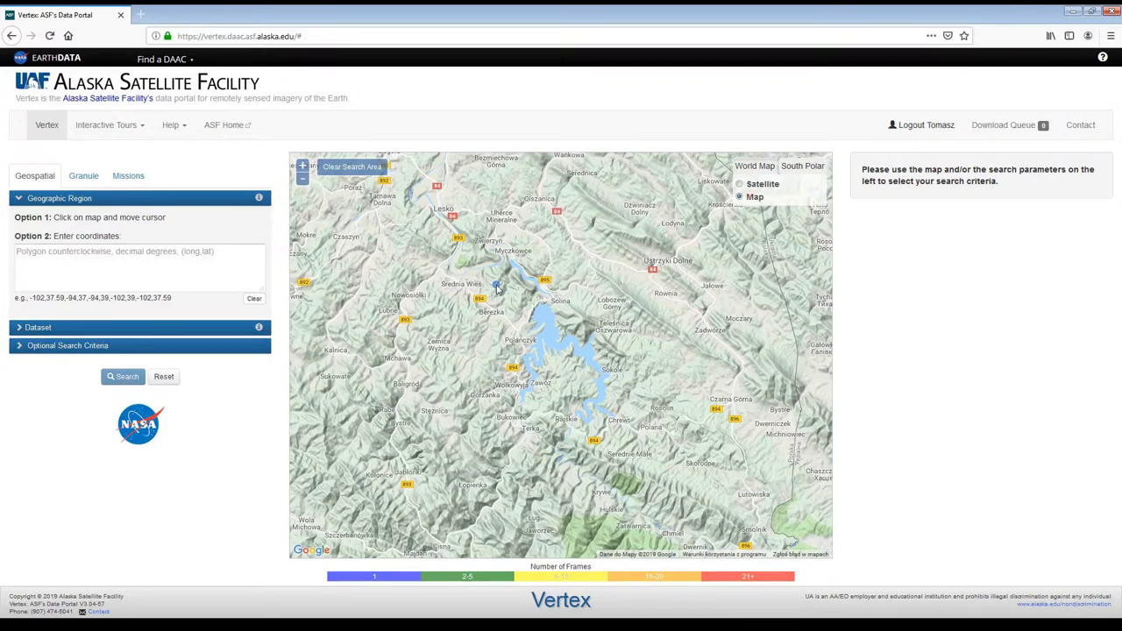
left_click_drag(496, 286, 662, 444)
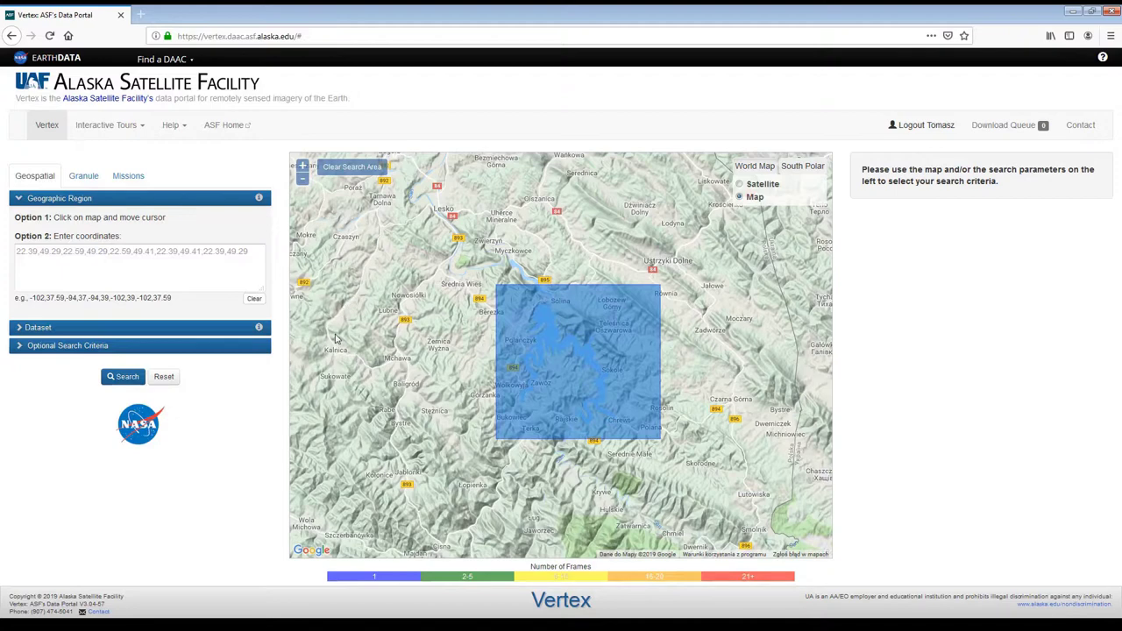
- Restrict the dataset to ALOS PALSAR, unchecking Sentinel-1A and Sentinel-1B
left_click(40, 328)
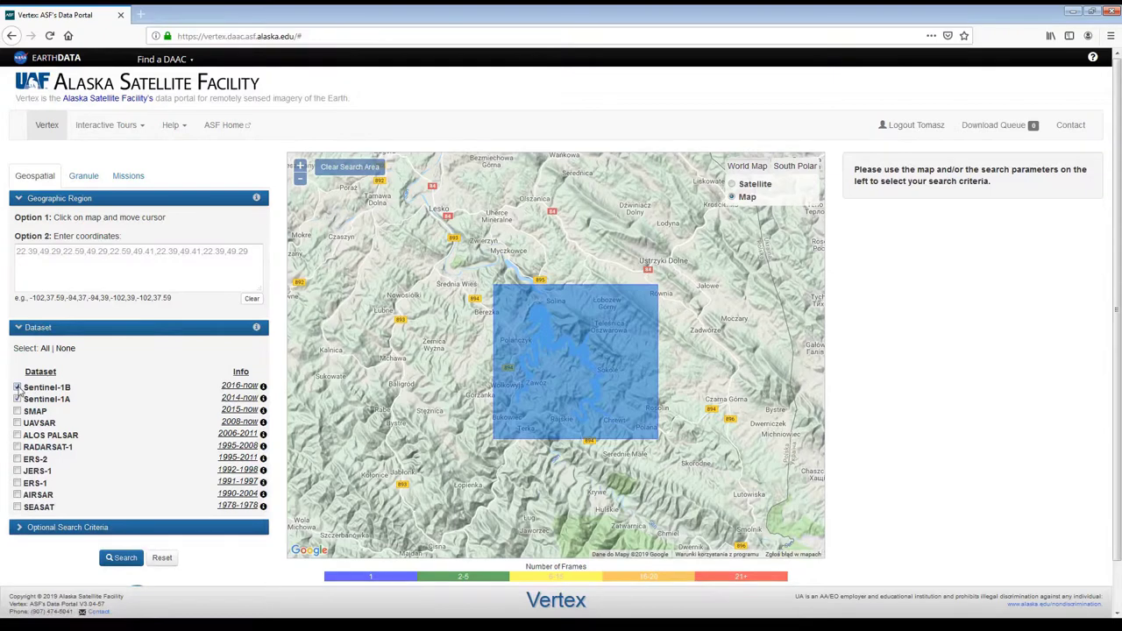
left_click(17, 387)
left_click(17, 399)
left_click(18, 435)
- Search the area, open the ALOS PALSAR scene's details, and download its Hi-Res Terrain Corrected product
left_click(113, 561)
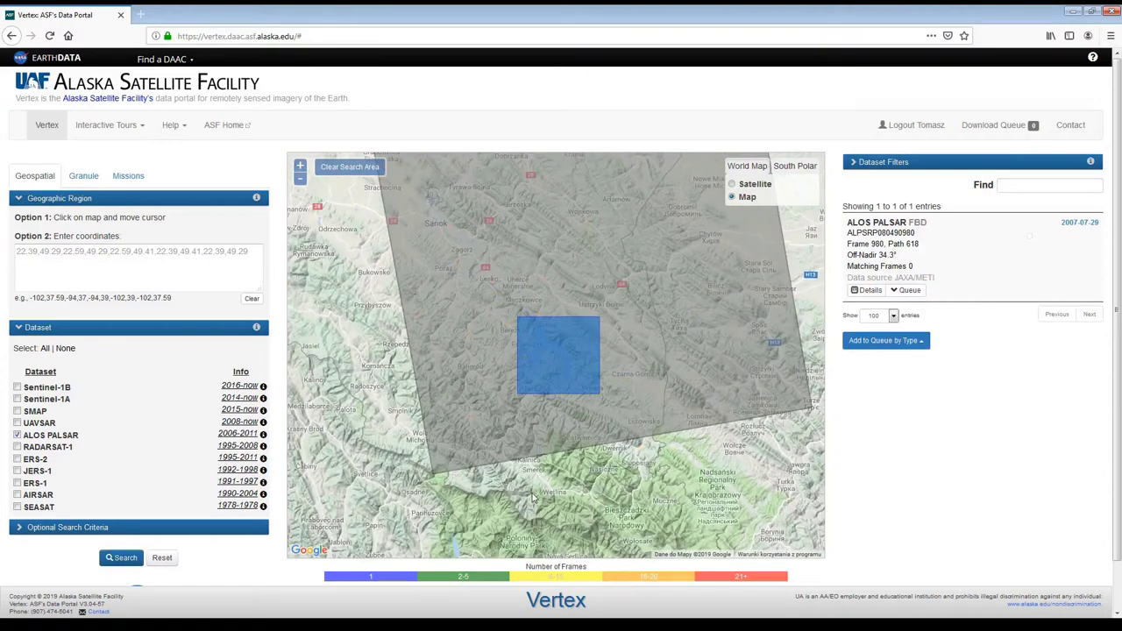
left_click(874, 234)
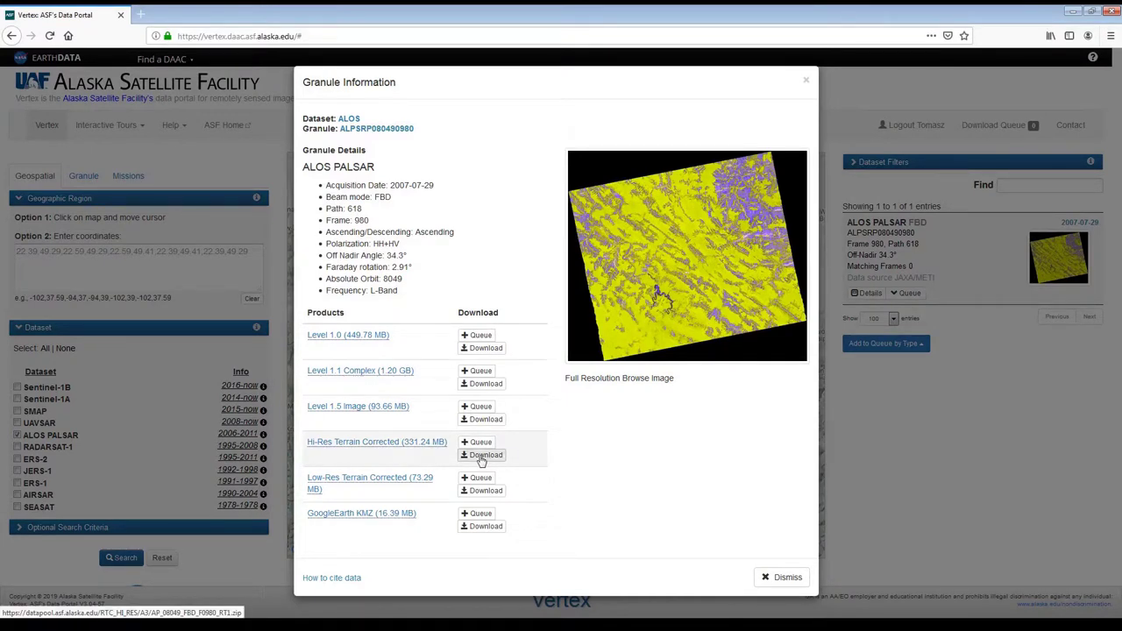
left_click(481, 455)
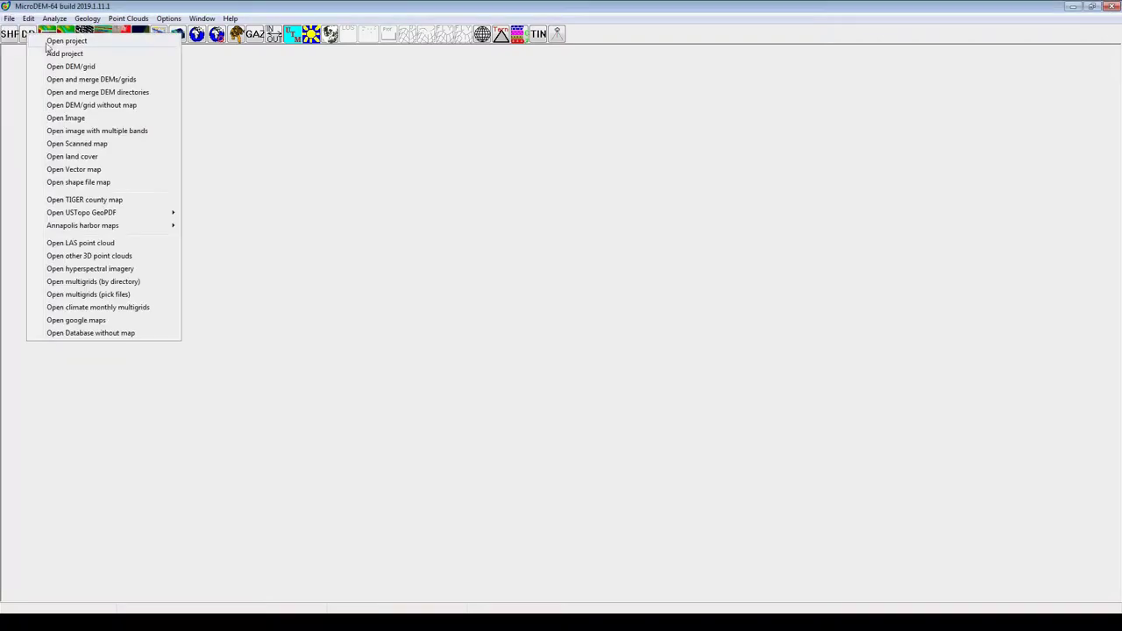
- Open AP_08049_FBD_F0980_RT1.dem in MicroDEM and check its details (6435x5679 cells, 12.5 m spacing)
left_click(71, 67)
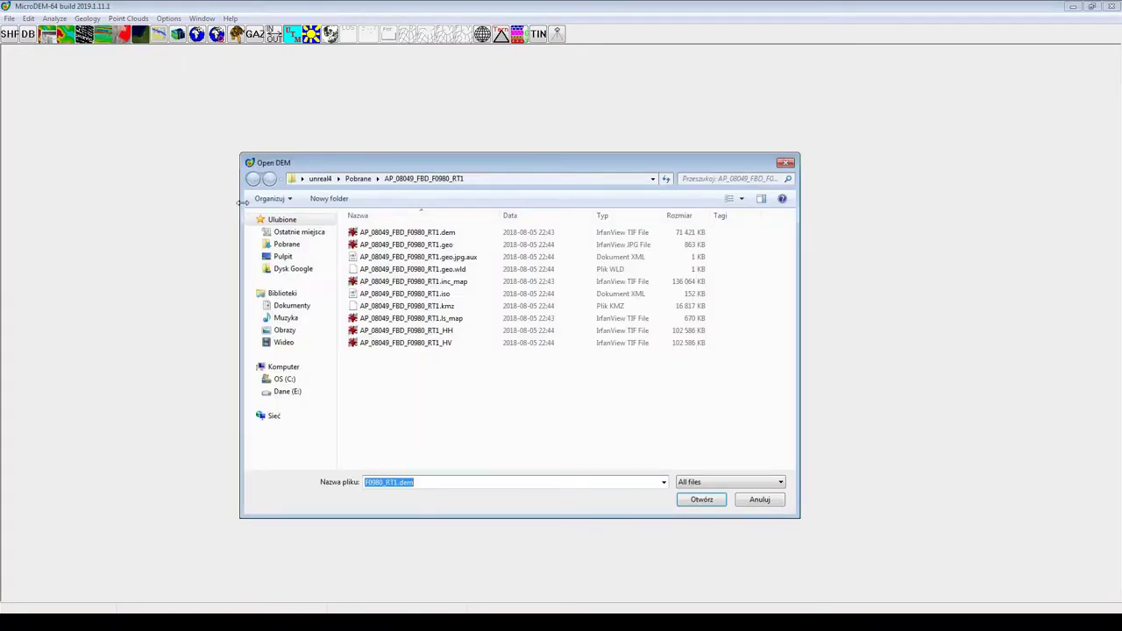
left_click(425, 232)
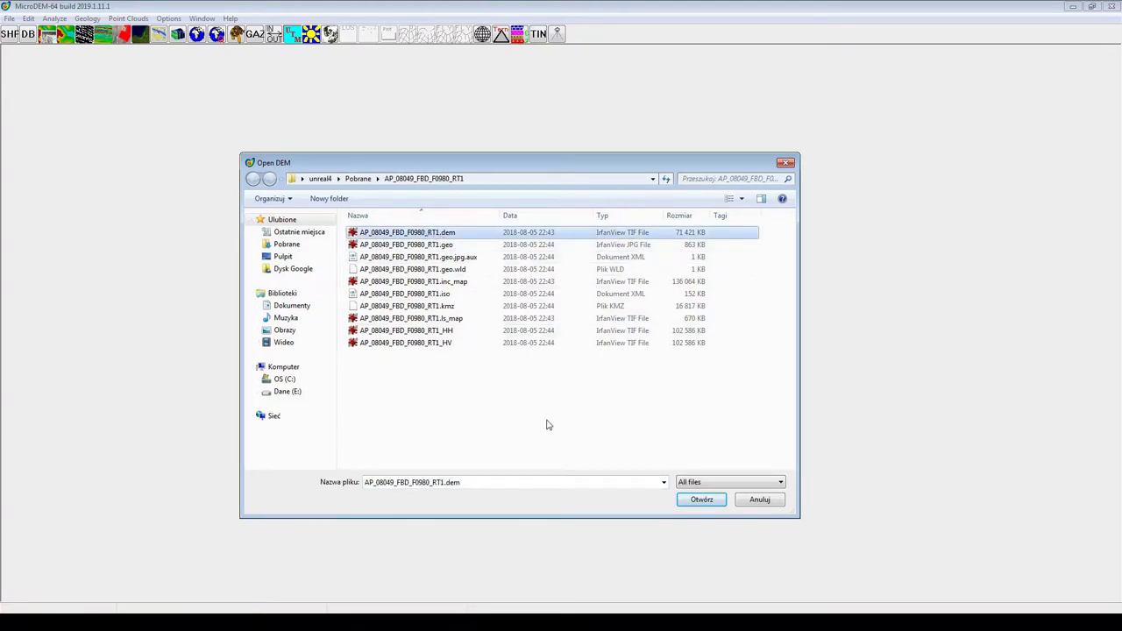
left_click(702, 502)
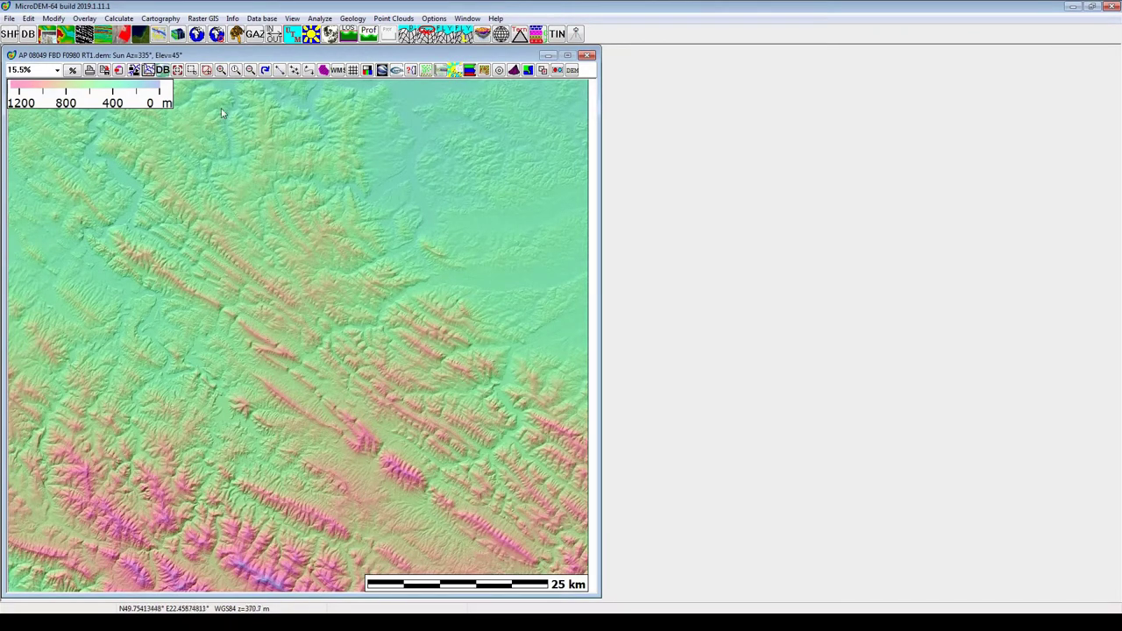
left_click(232, 17)
left_click(249, 58)
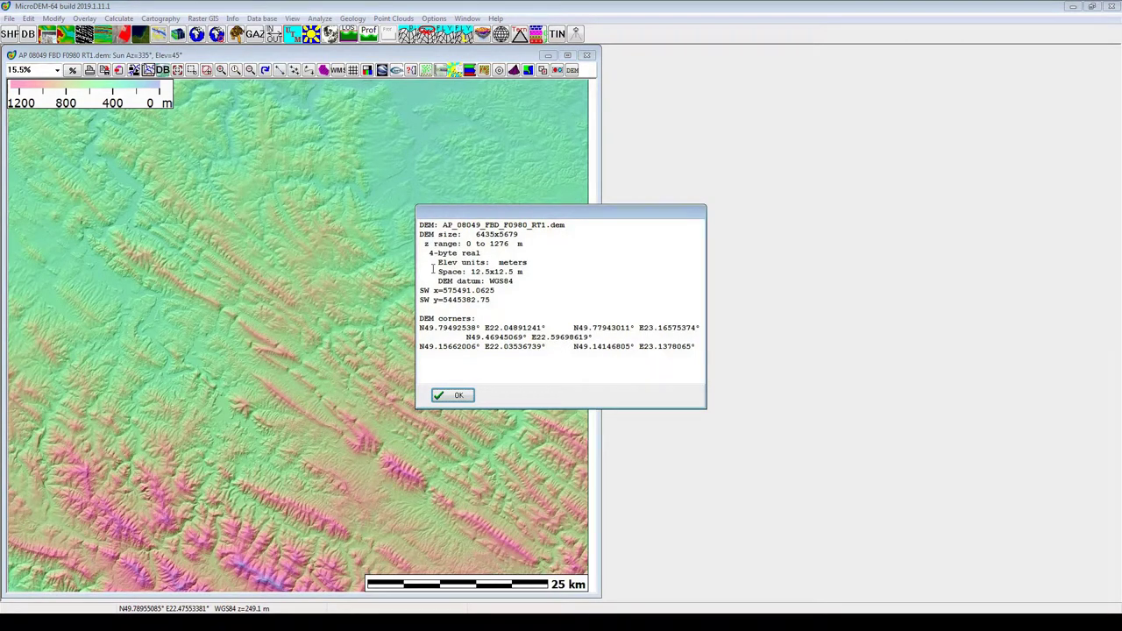
left_click_drag(471, 272, 529, 275)
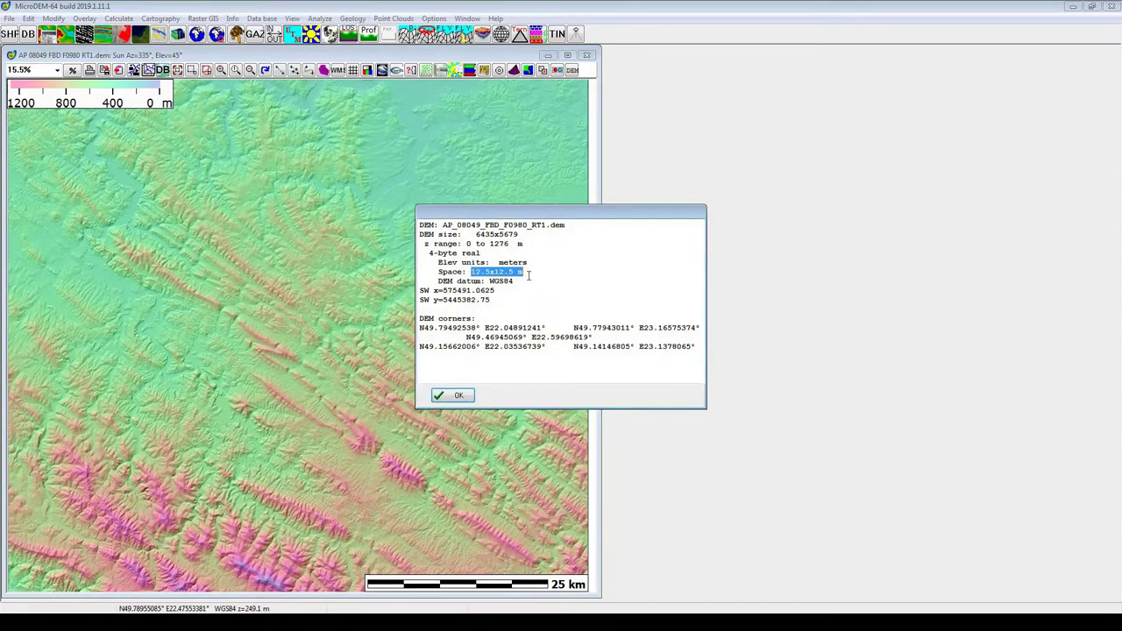
left_click(457, 397)
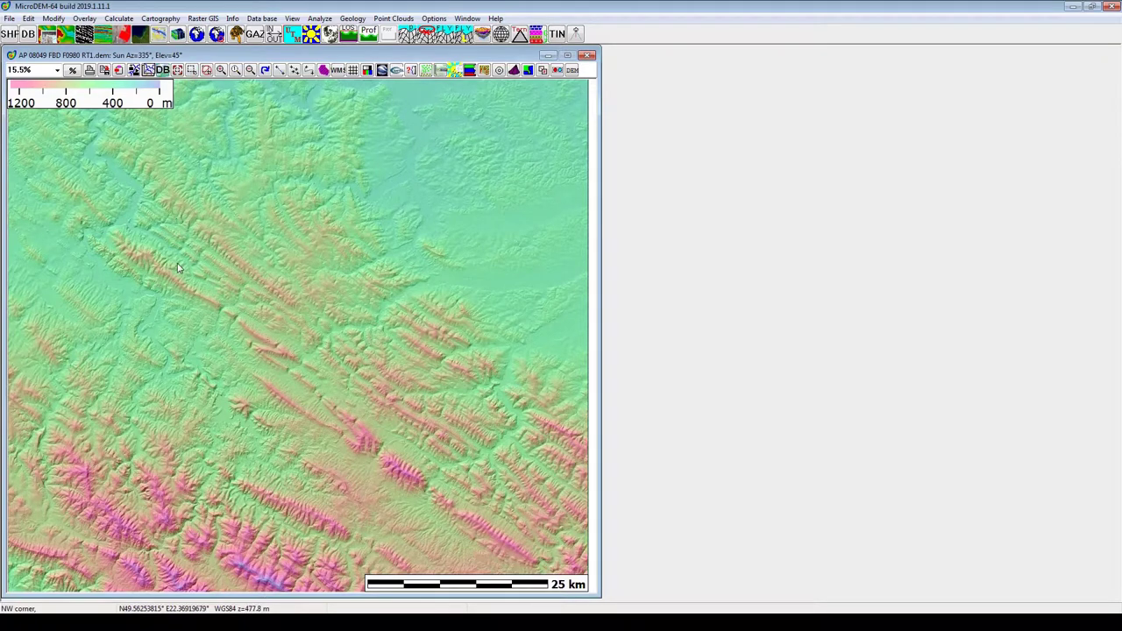
left_click_drag(187, 383, 291, 485)
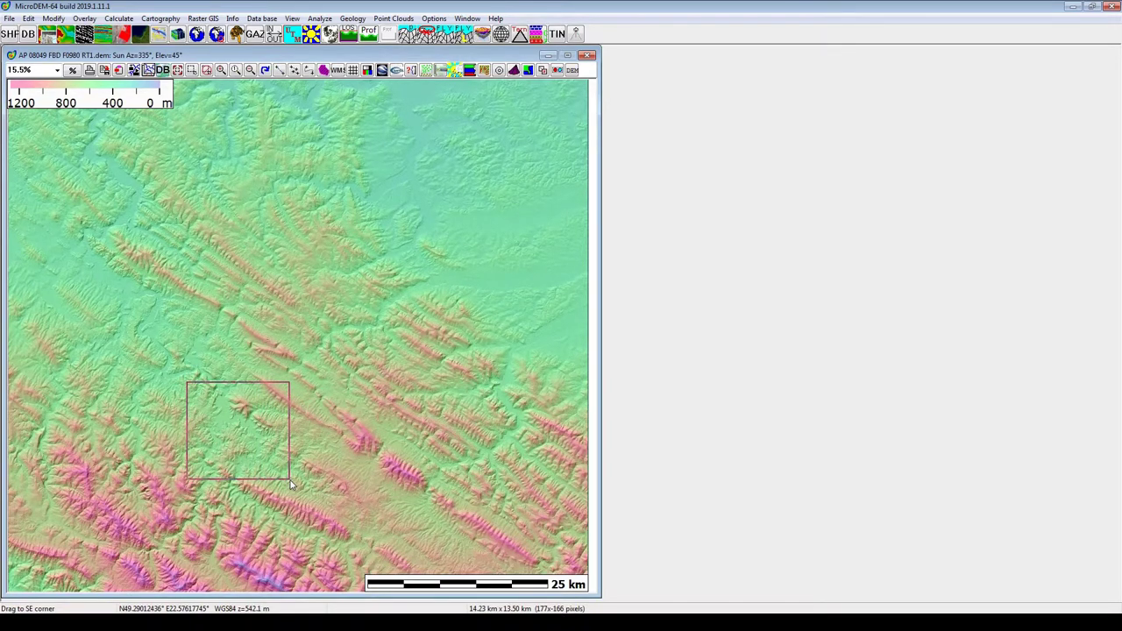
- Zoom the MicroDEM map in on the winding reservoir south-west of centre
left_click_drag(291, 484, 291, 484)
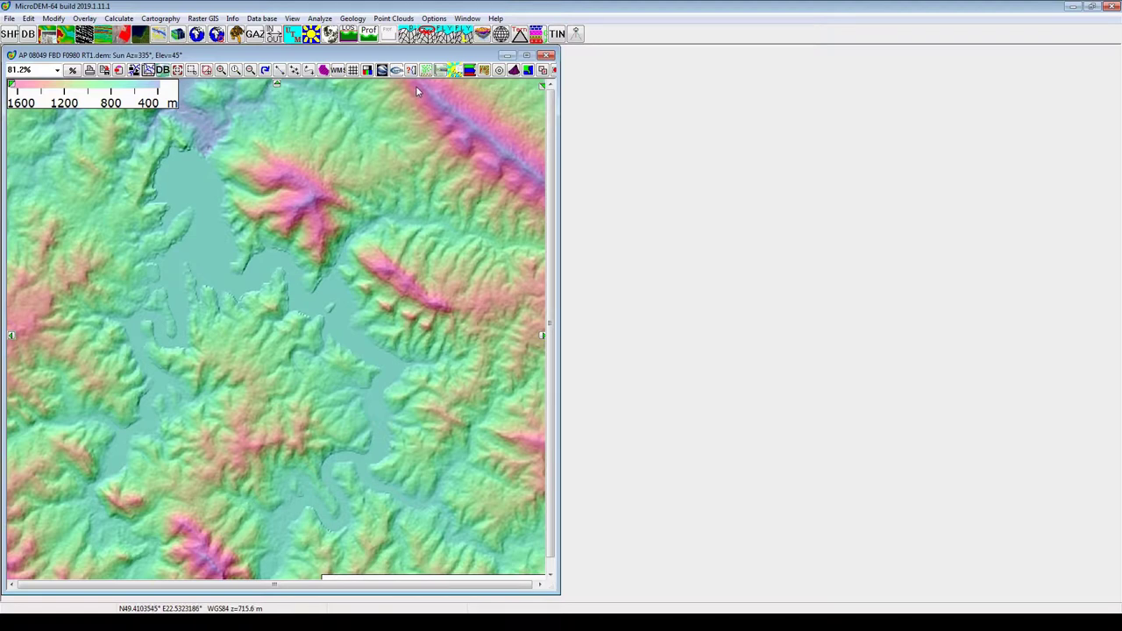
- Check the Maps options and select the 24000 maximum map size value
left_click(434, 19)
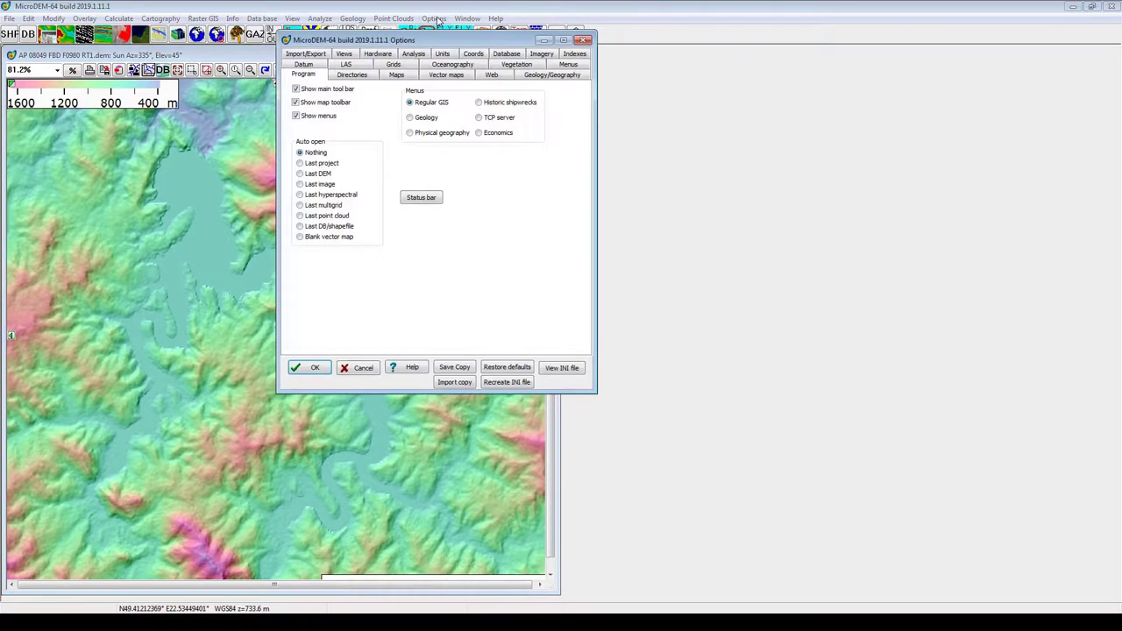
left_click(397, 75)
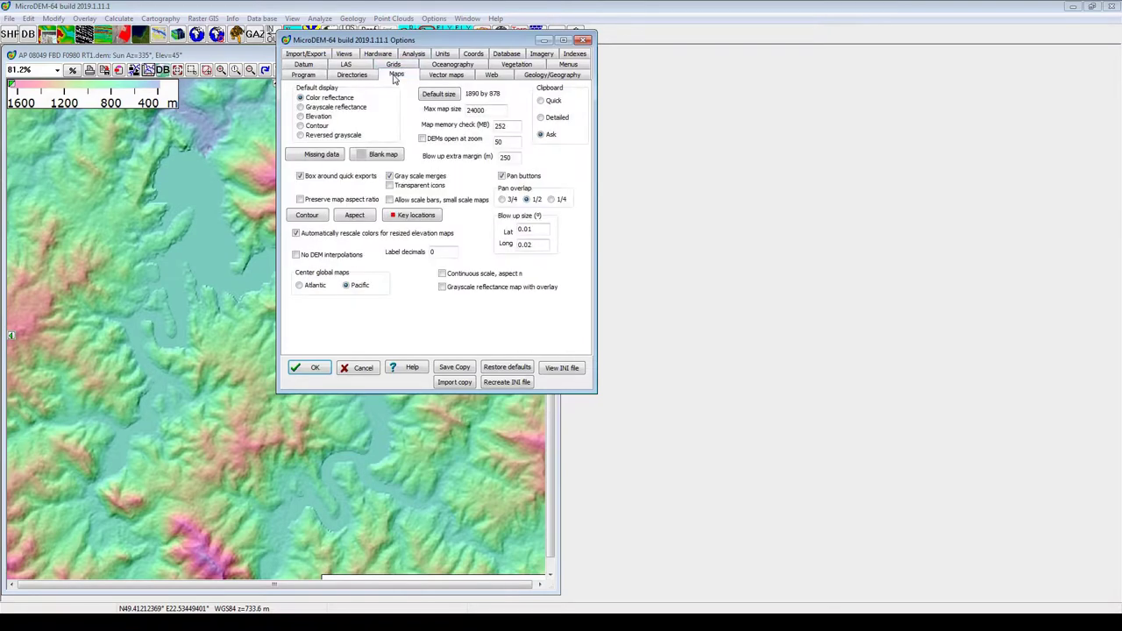
double_click(487, 110)
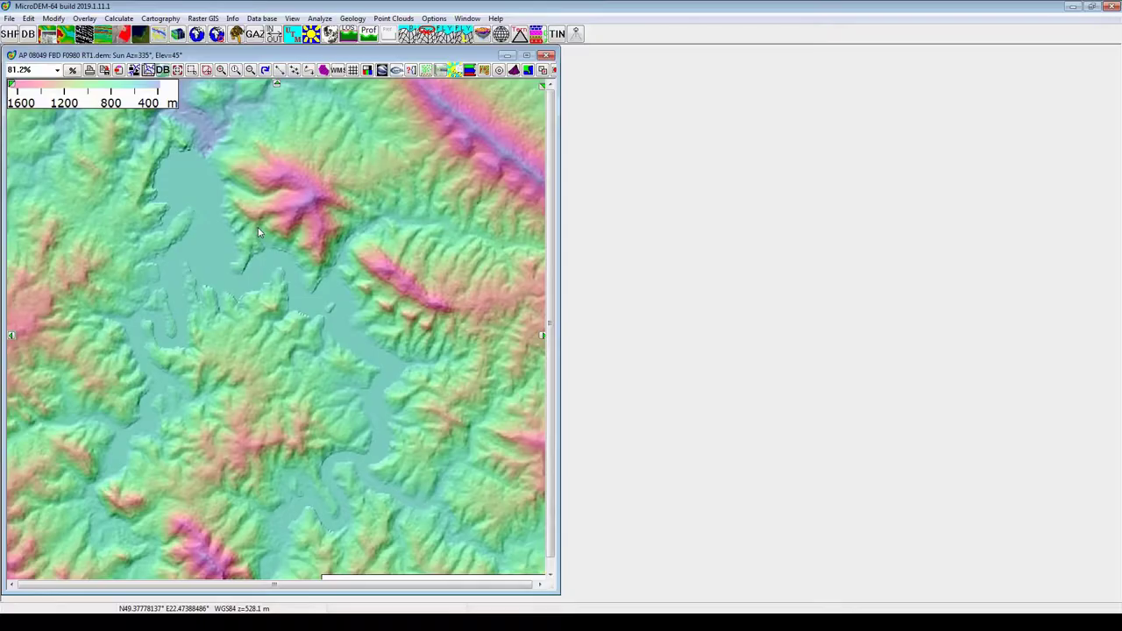
- Redraw the map with keyboard corners: top 2250, left 1790, bottom 551, right 3489
right_click(259, 230)
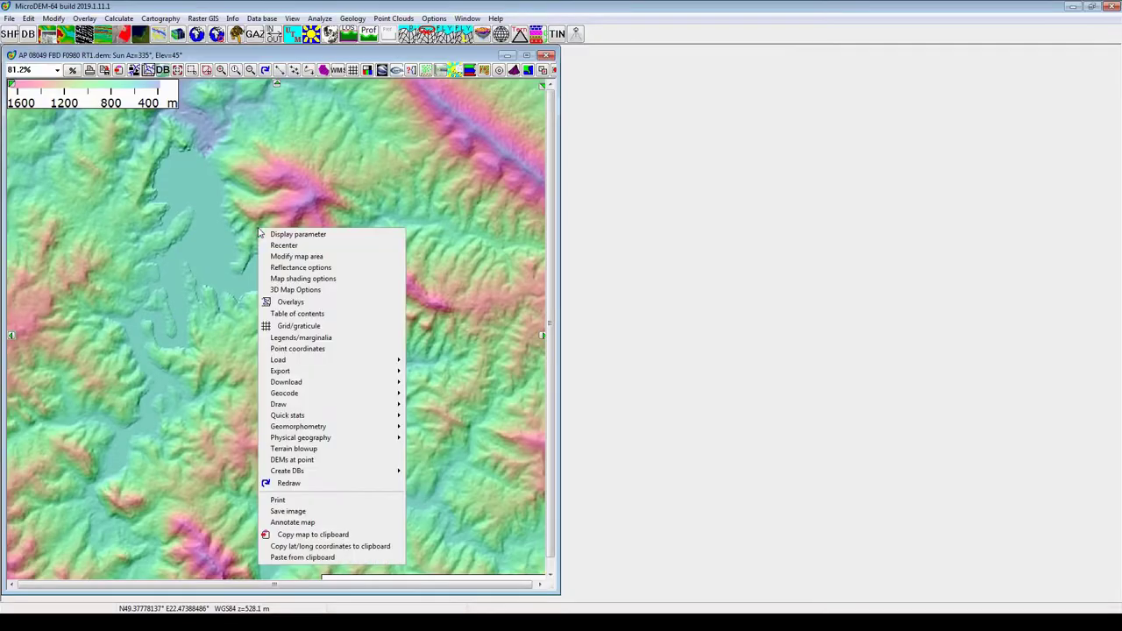
left_click(314, 257)
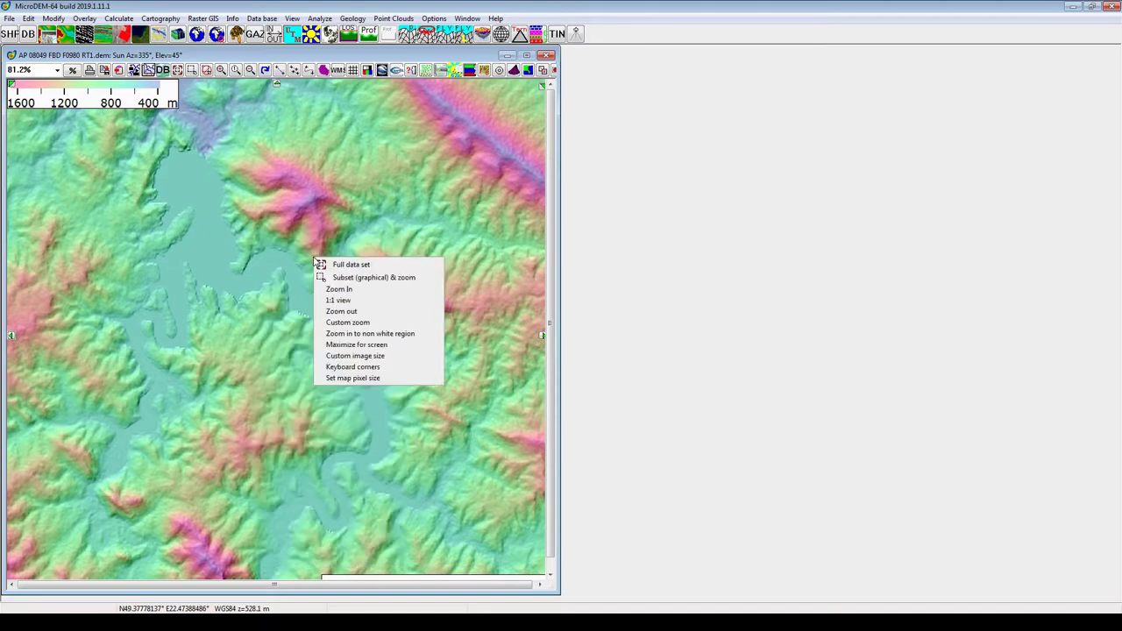
left_click(347, 369)
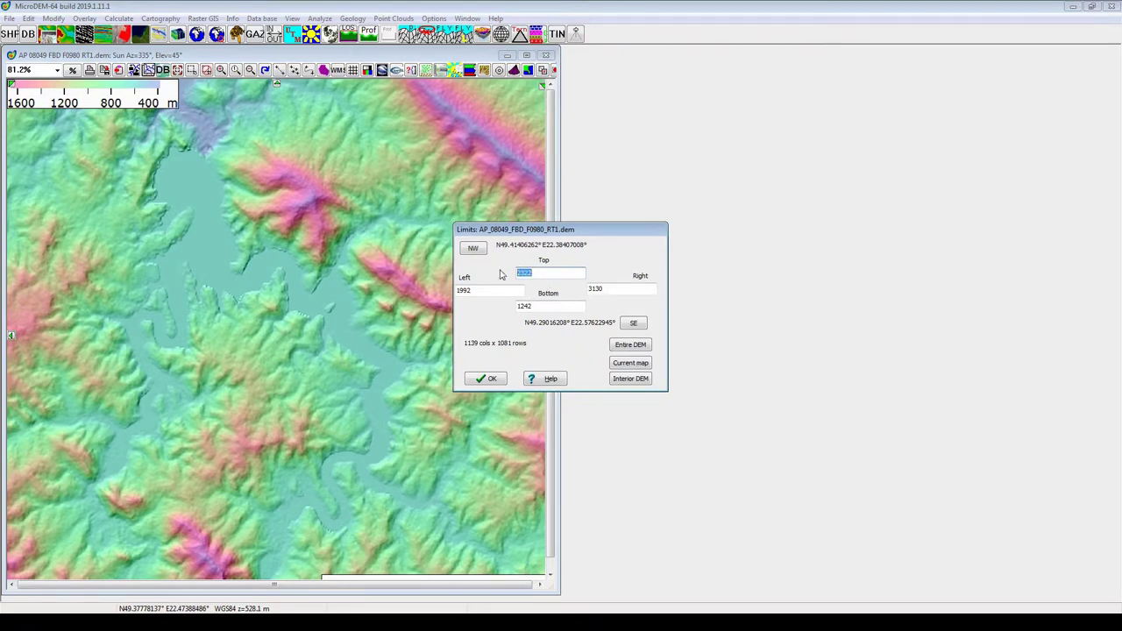
type("2250")
left_click_drag(491, 291, 441, 294)
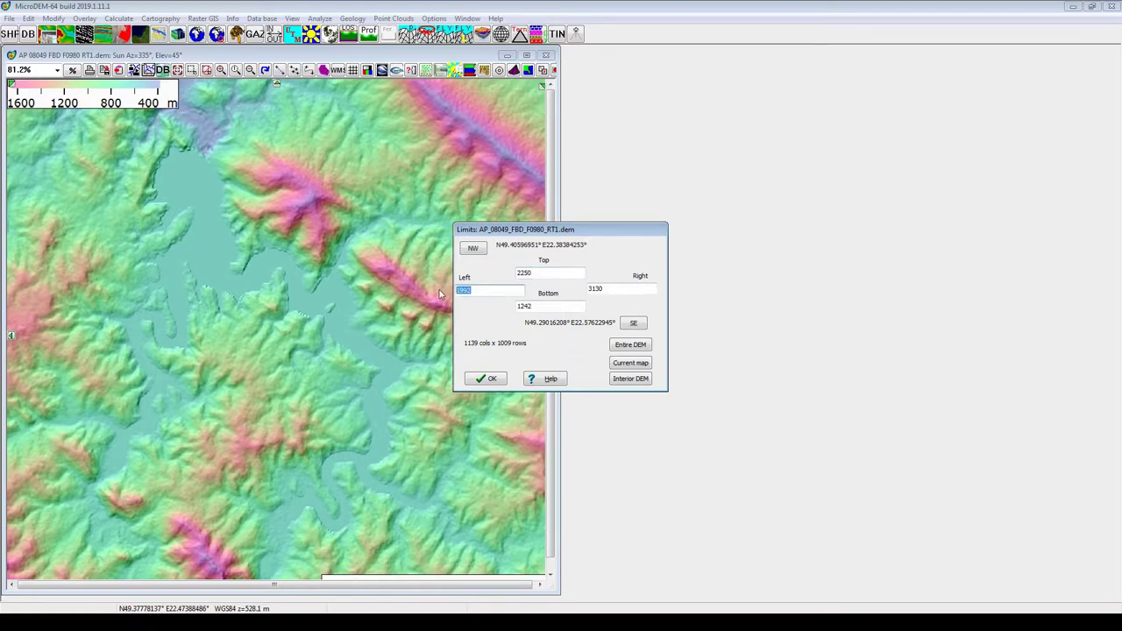
type("1790")
left_click_drag(545, 306, 506, 309)
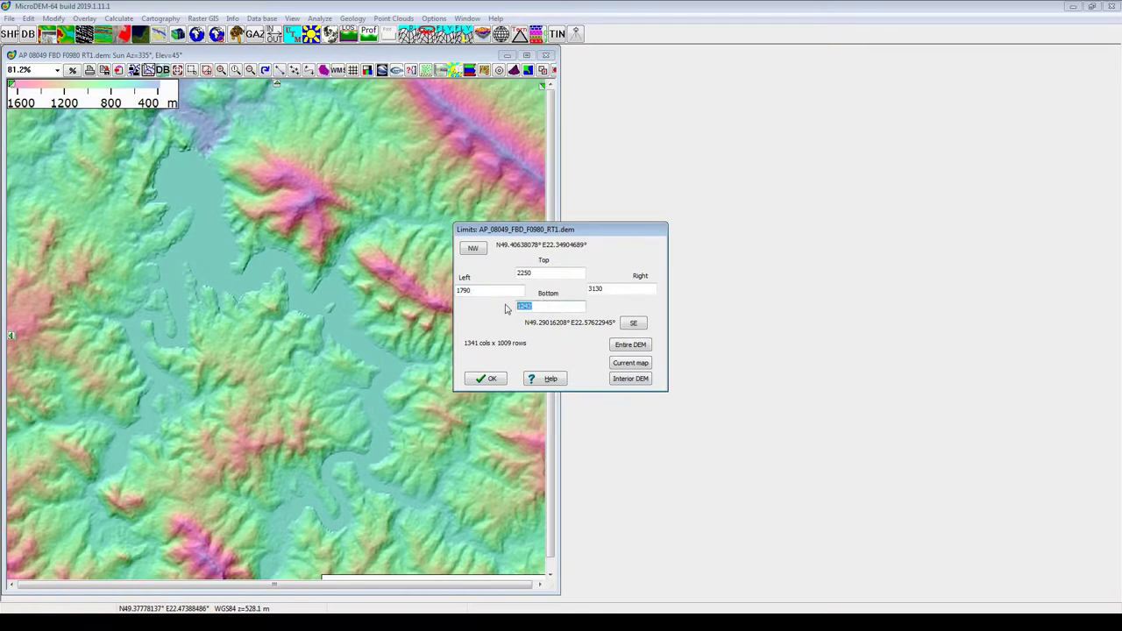
type("551")
left_click_drag(618, 289, 578, 291)
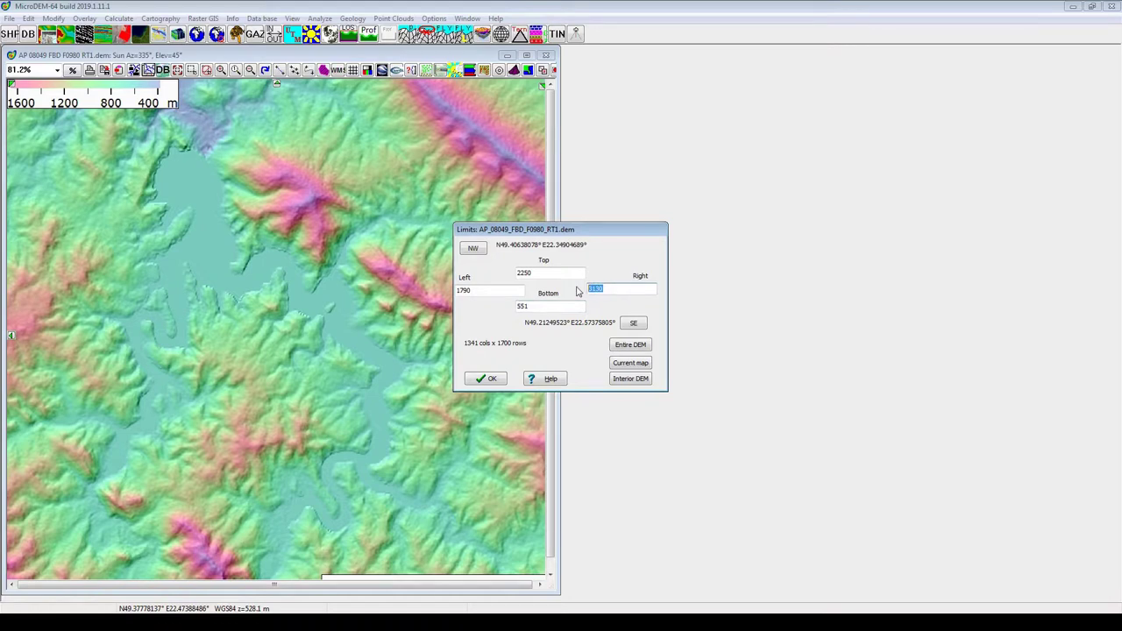
type("3489")
left_click(485, 379)
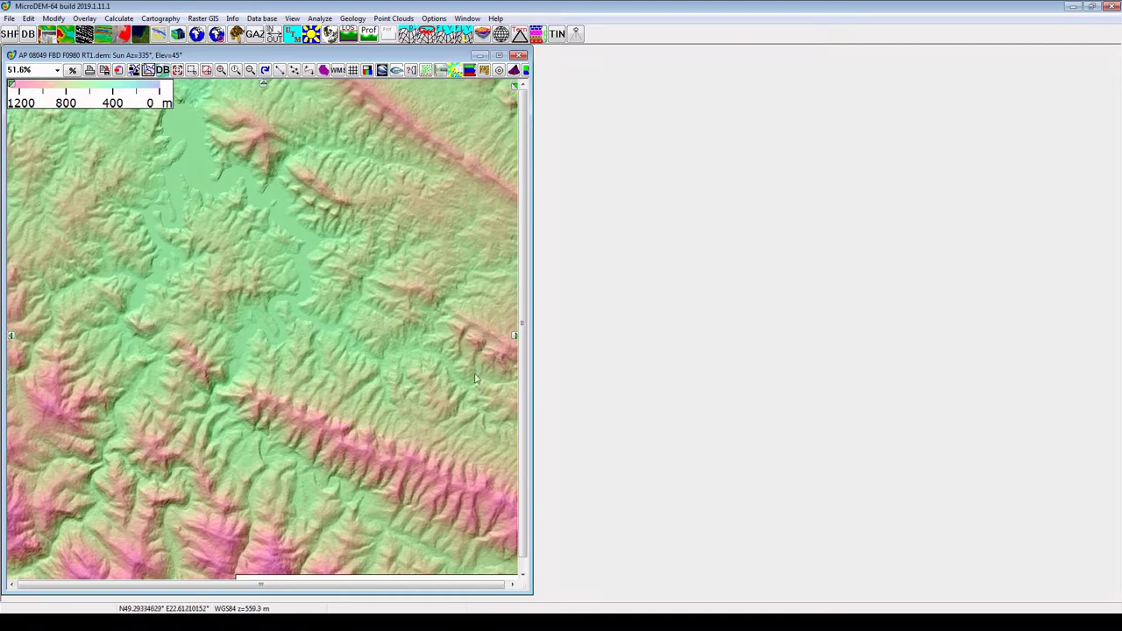
- Save the current map subset as the MD DEM 'crop' and load it
left_click(9, 17)
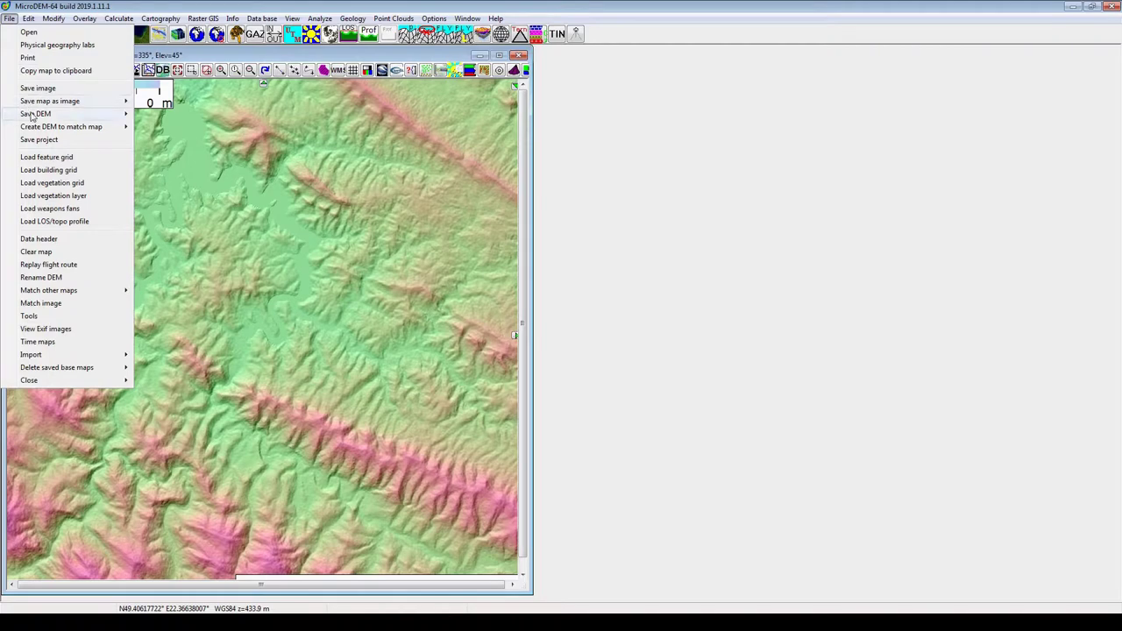
mouse_move(84, 119)
left_click(185, 127)
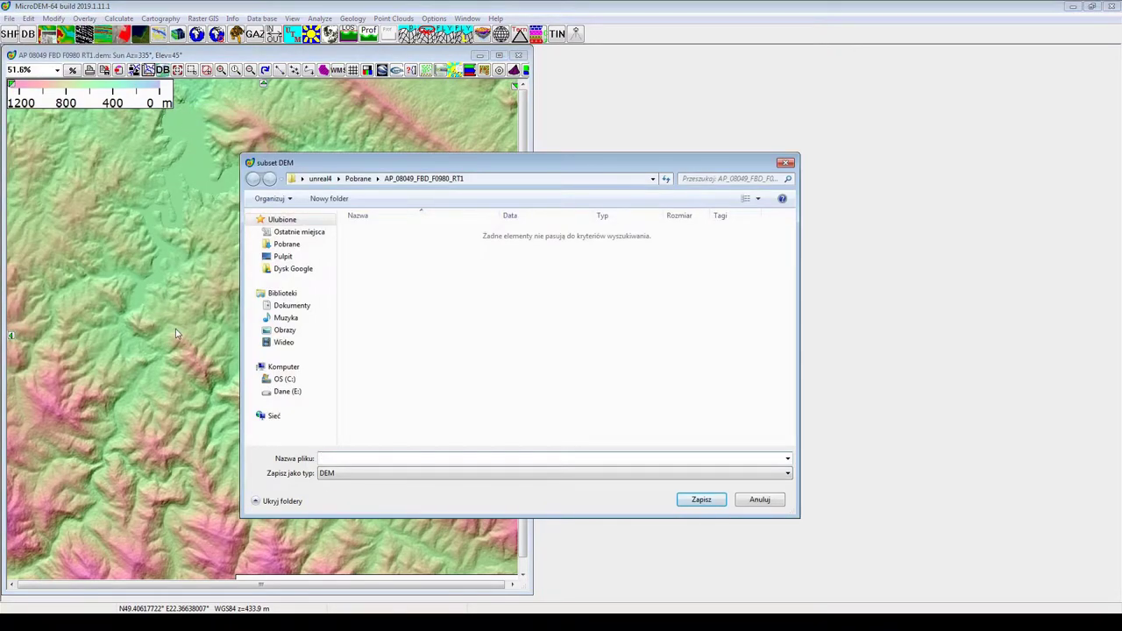
type("crop")
left_click(707, 503)
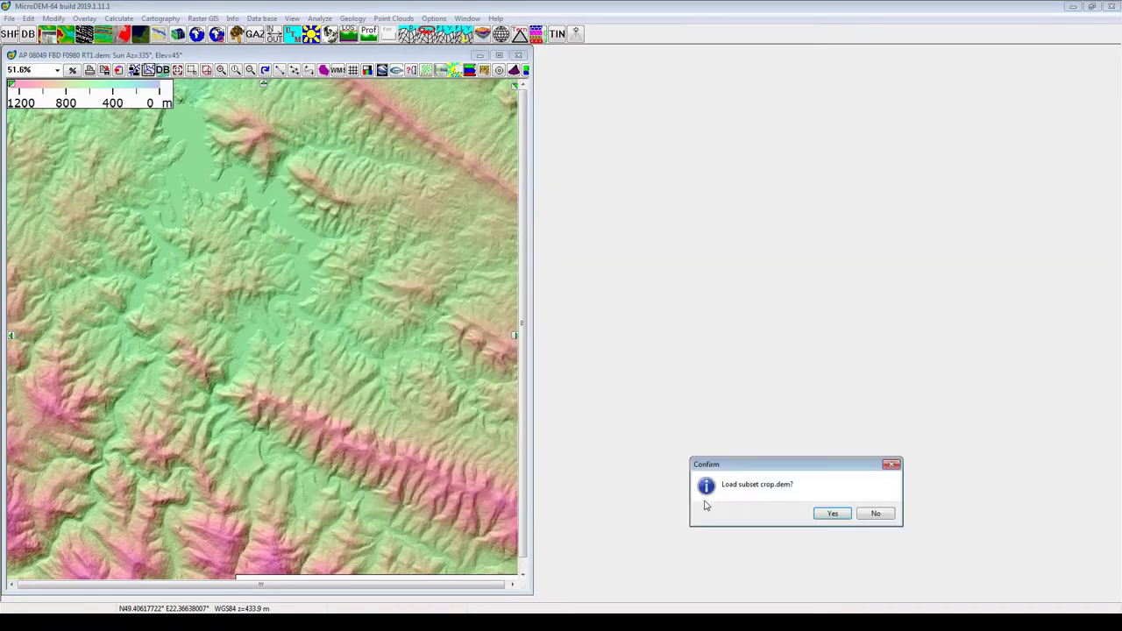
left_click(833, 514)
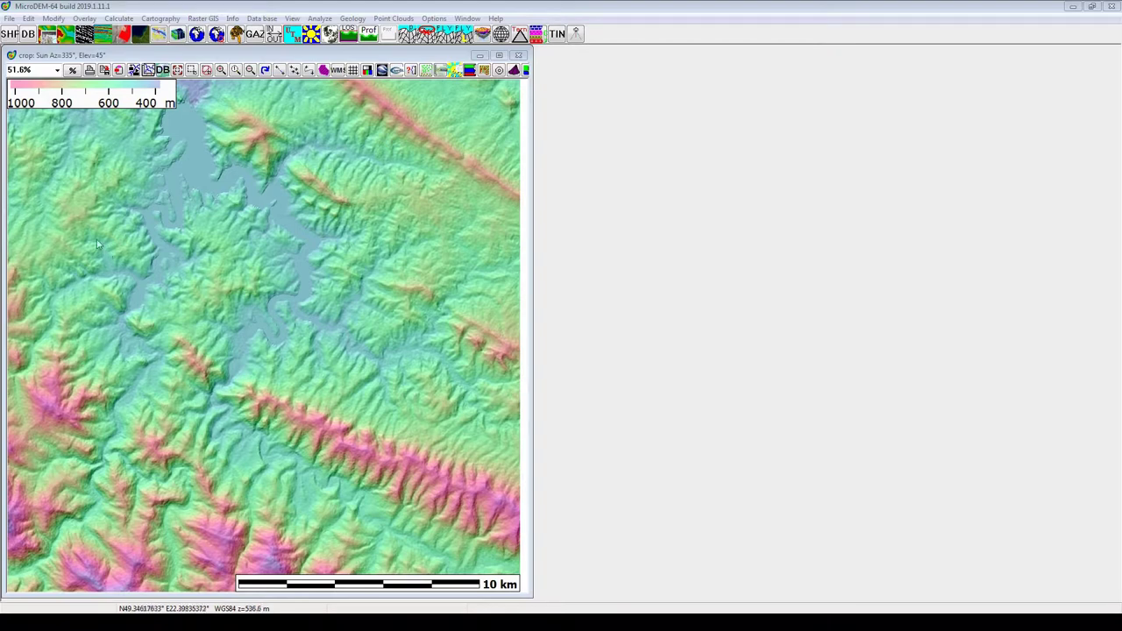
- Reinterpolate the cropped DEM with a new grid spacing of 5
left_click(10, 19)
mouse_move(77, 117)
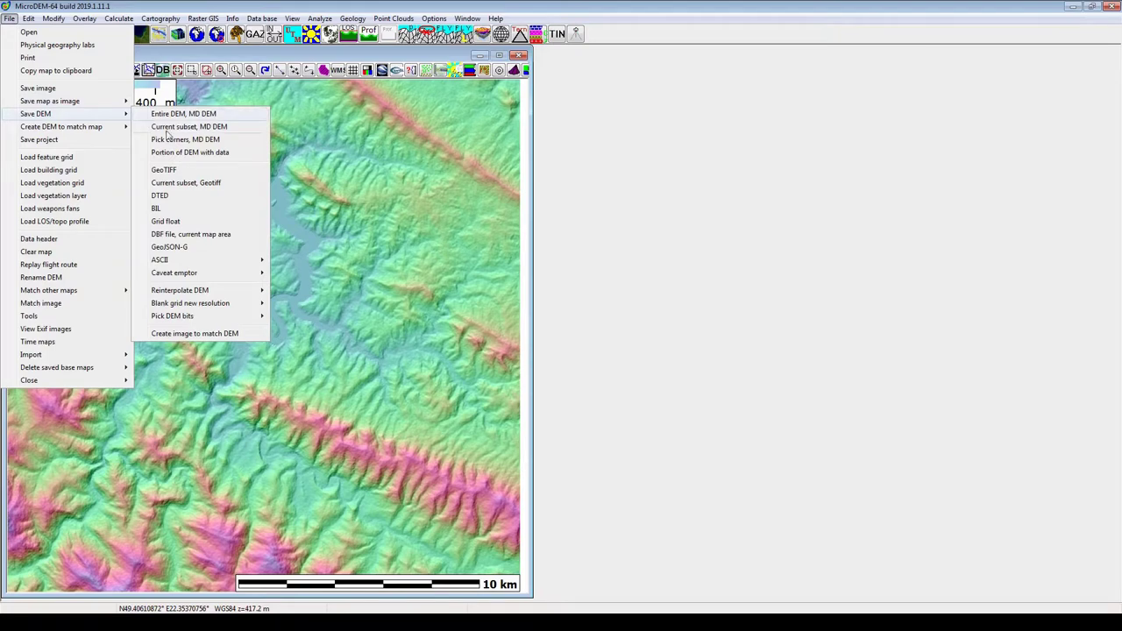
mouse_move(240, 295)
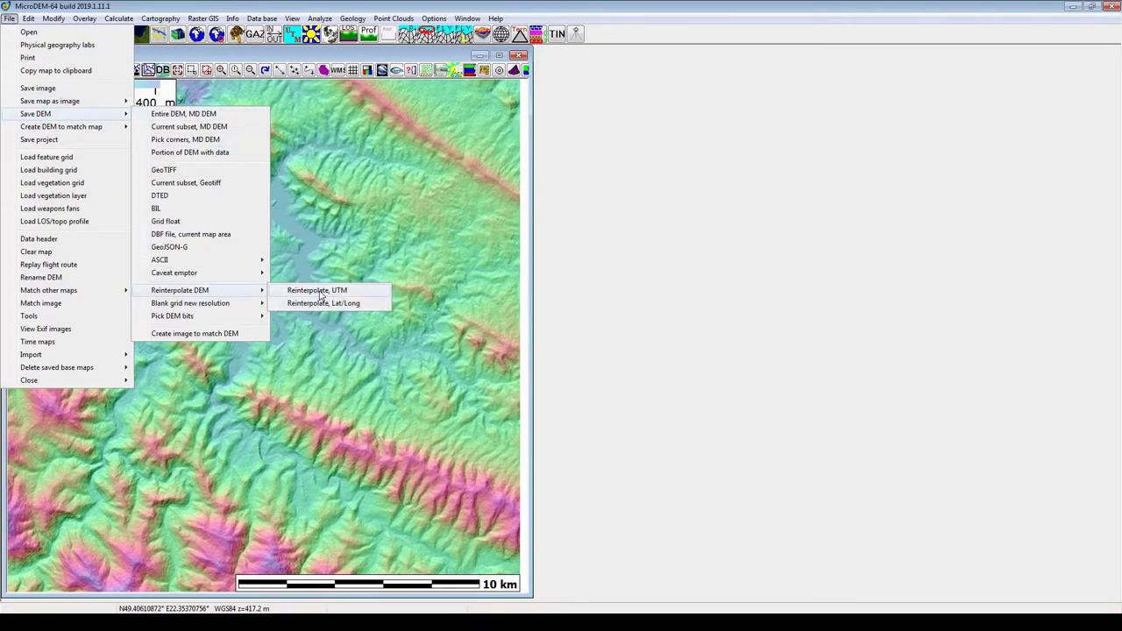
left_click(319, 291)
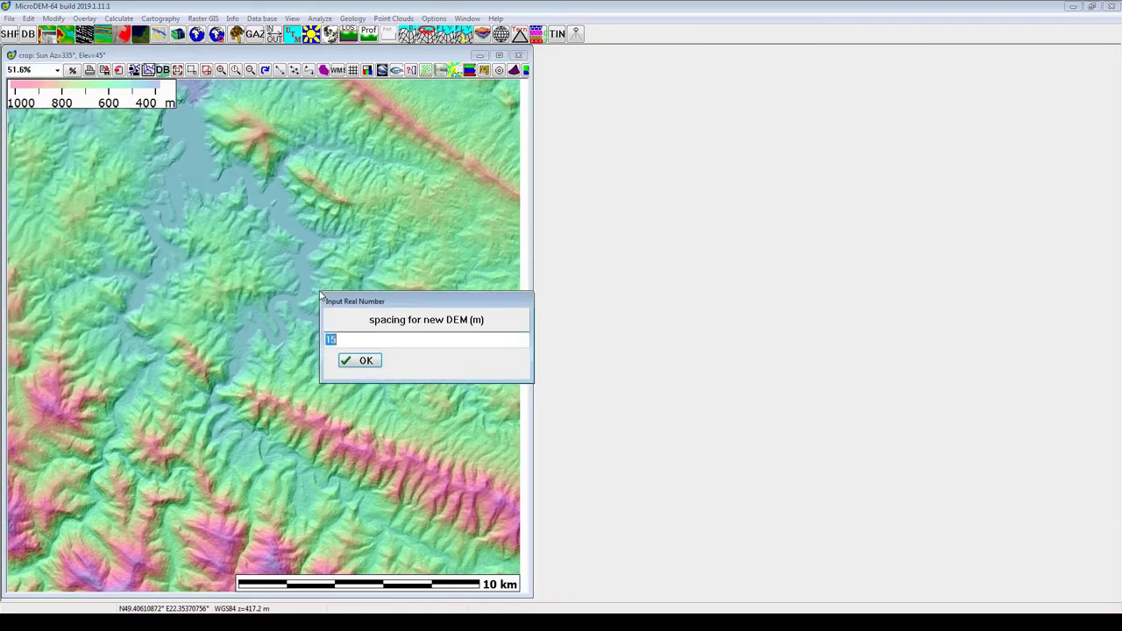
type("5")
left_click(361, 360)
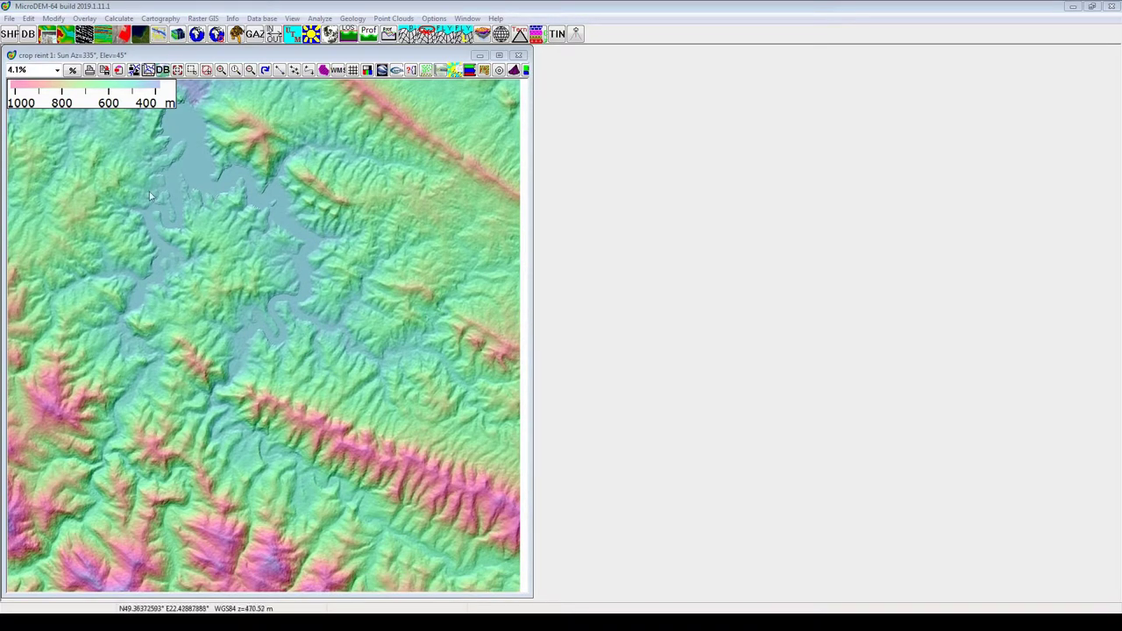
- Save the reinterpolated DEM as 'interpolate'
left_click(9, 19)
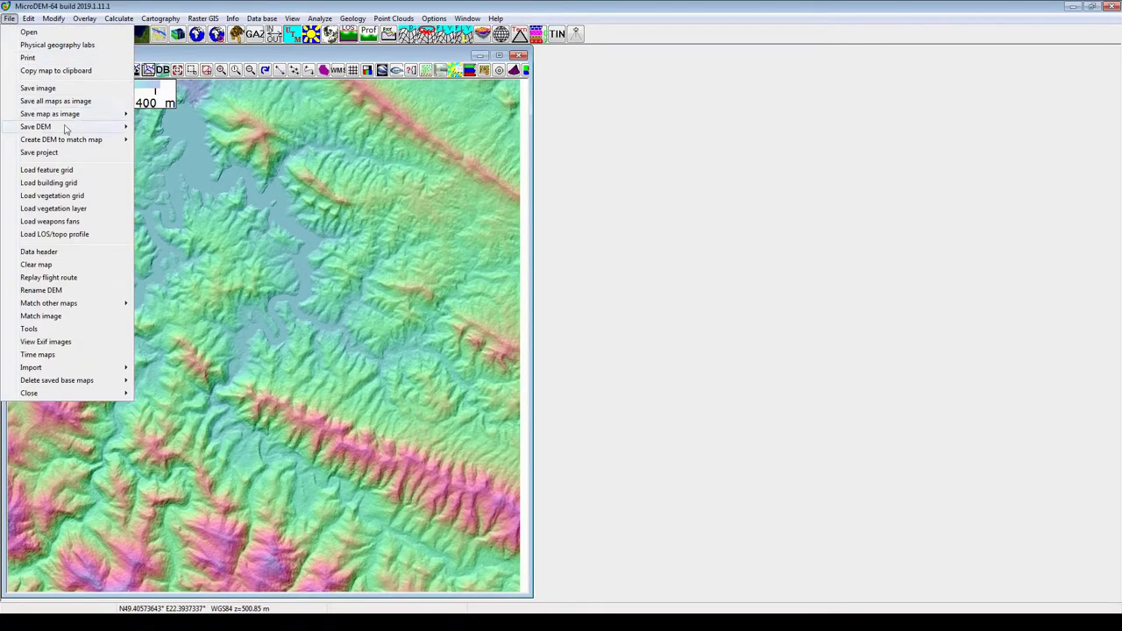
left_click(184, 129)
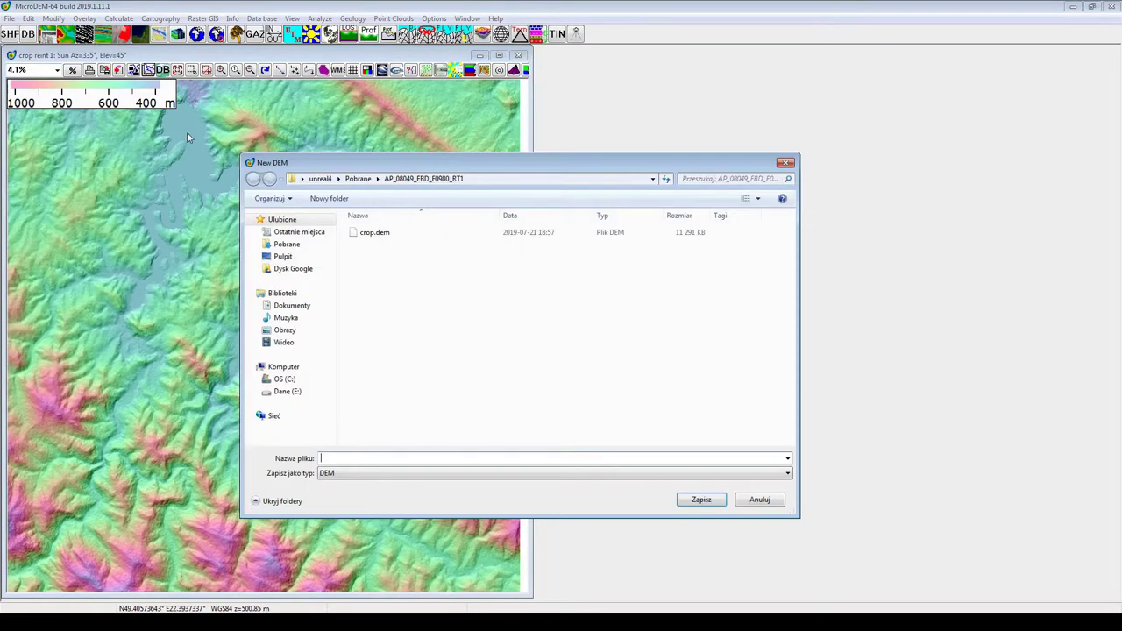
type("interpolate")
key("Return")
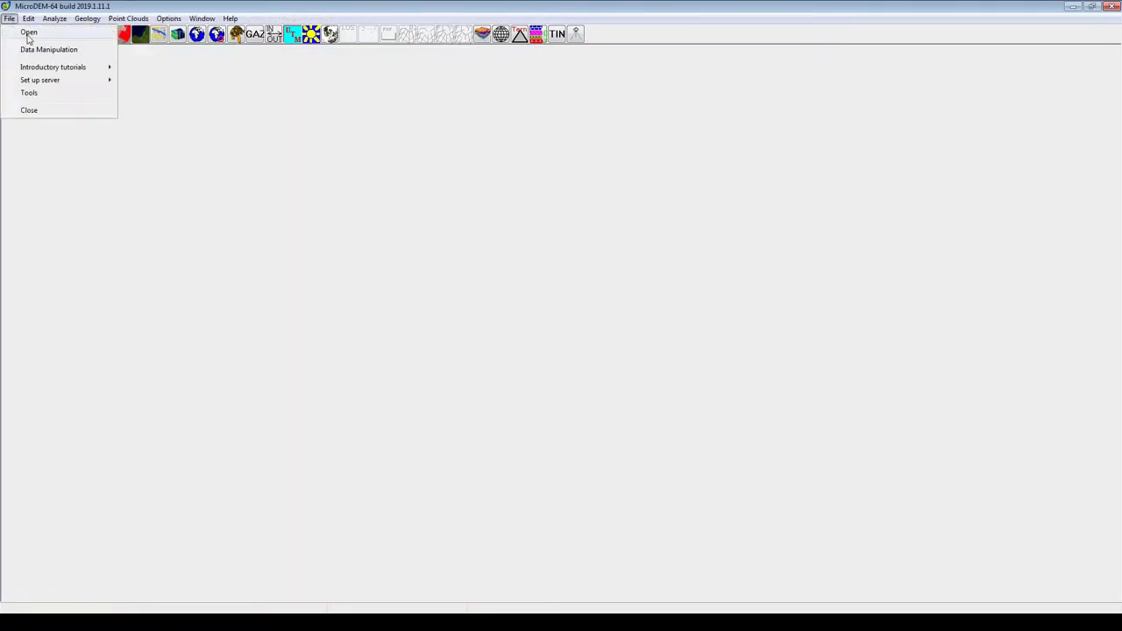
- Open interpolate.dem as a map in MicroDEM
left_click(28, 32)
left_click(61, 67)
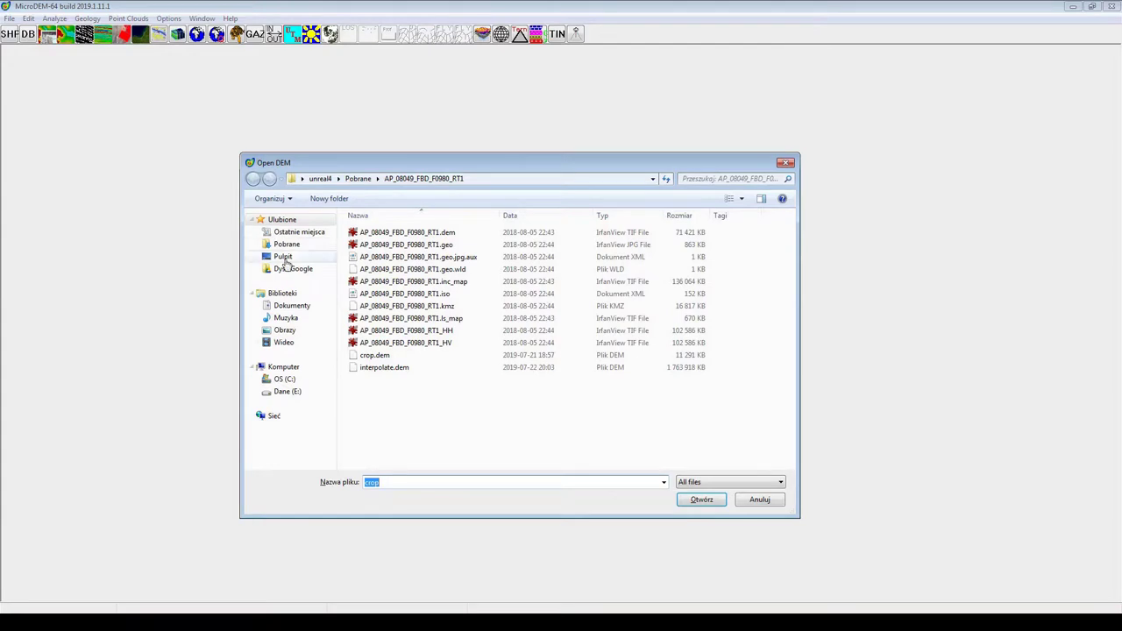
left_click(372, 367)
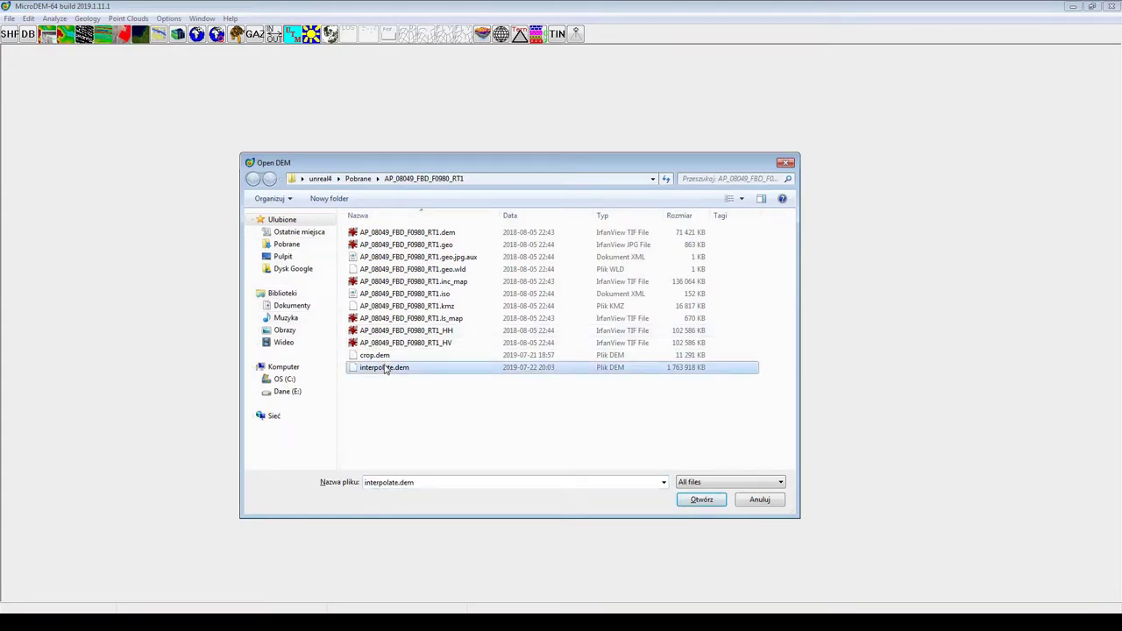
left_click(702, 501)
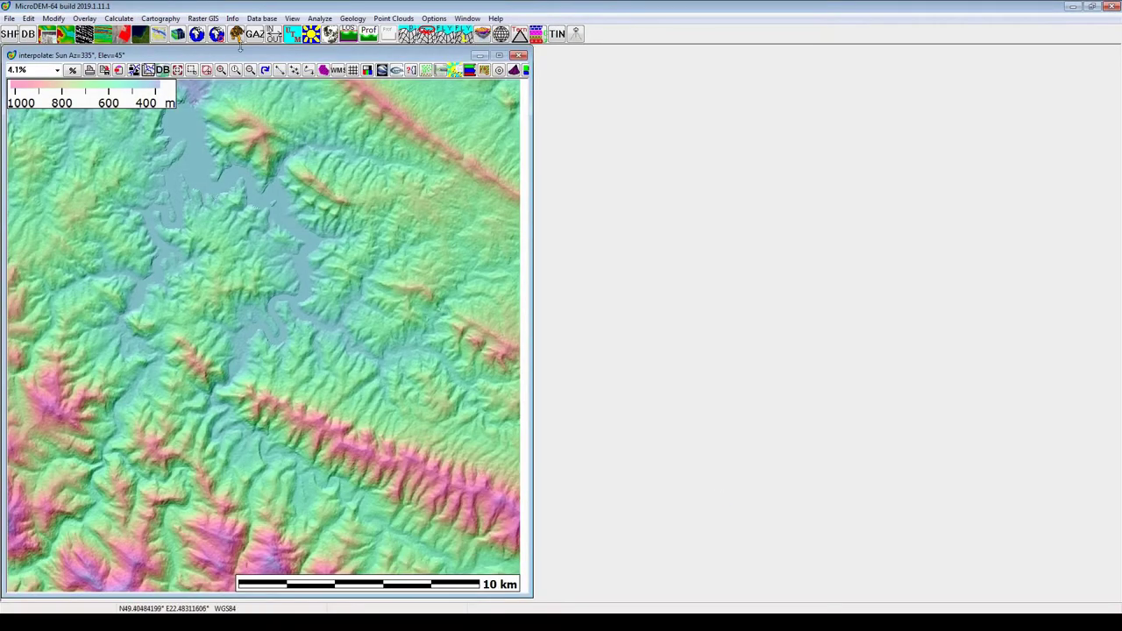
- Confirm in DEM info that it is 21250x21250 cells at 1x1 m spacing
left_click(232, 18)
left_click(254, 68)
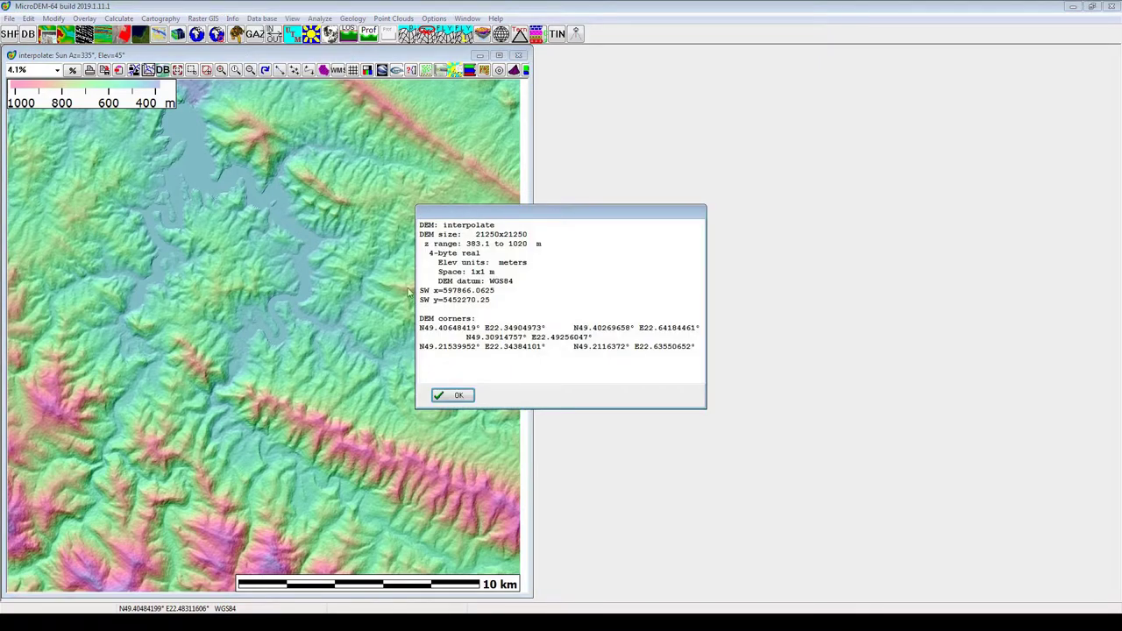
left_click_drag(472, 272, 506, 274)
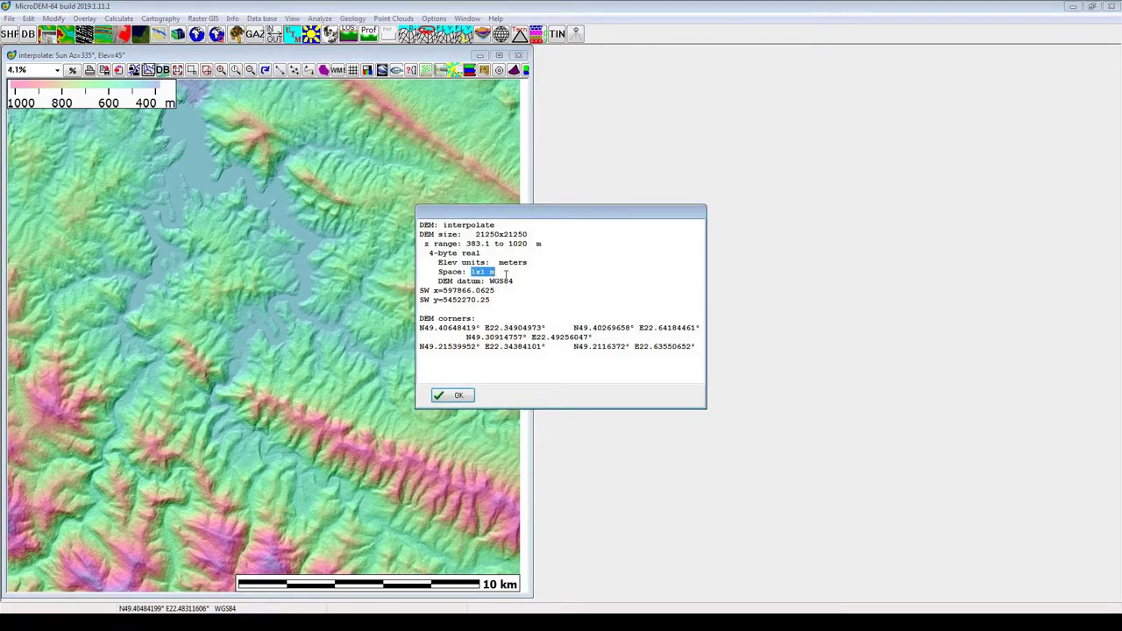
left_click_drag(476, 235, 528, 235)
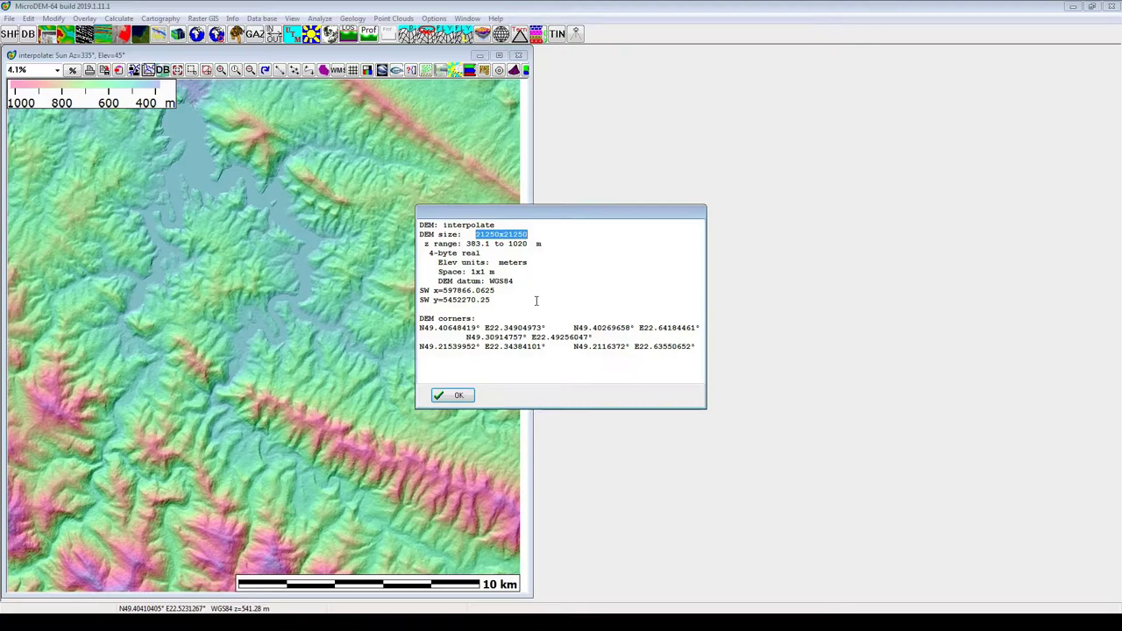
left_click(457, 396)
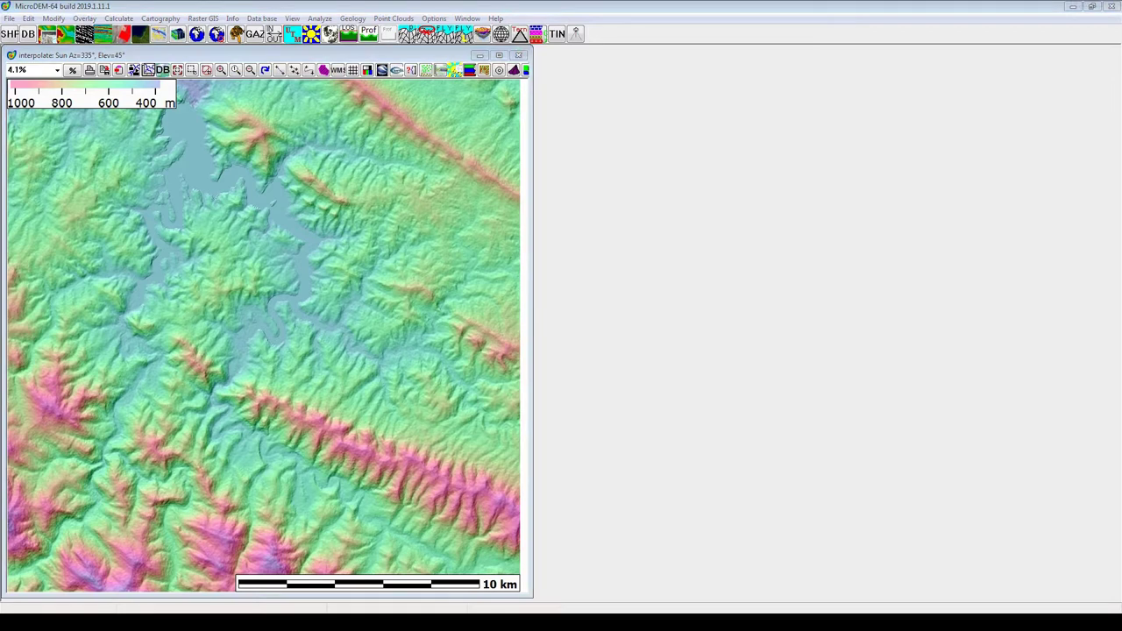
- Bring up the IrfanView slide showing 21250 / 2016 = 10.54 = 10 tiles
key("alt+Tab")
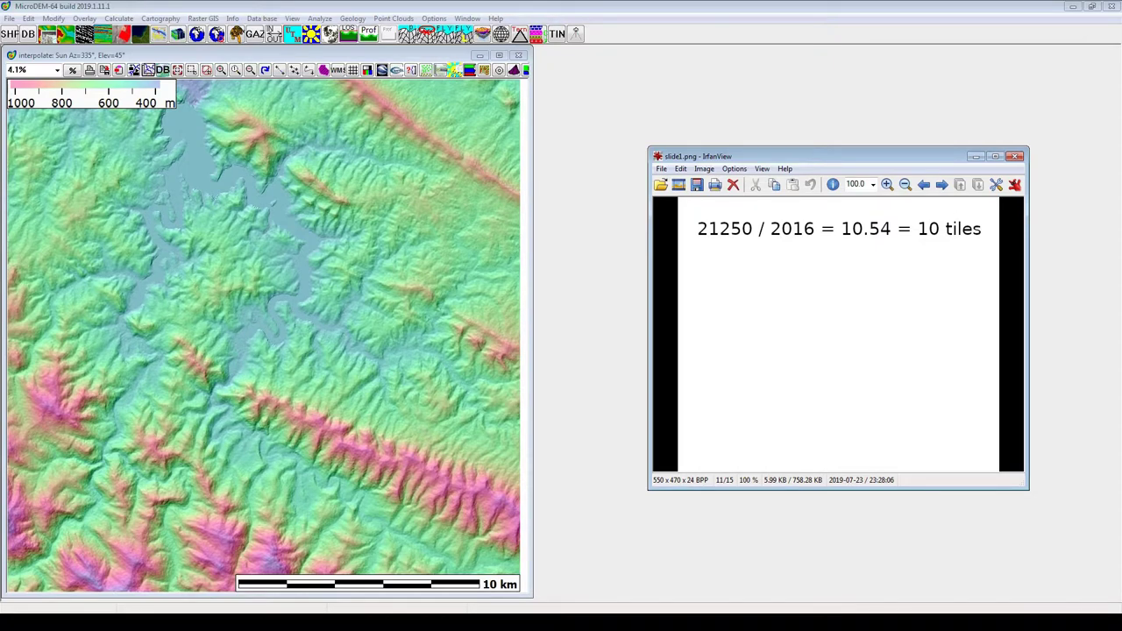
- Advance two slides to slide3.png, giving the 20161 px final heightmap size
left_click(941, 185)
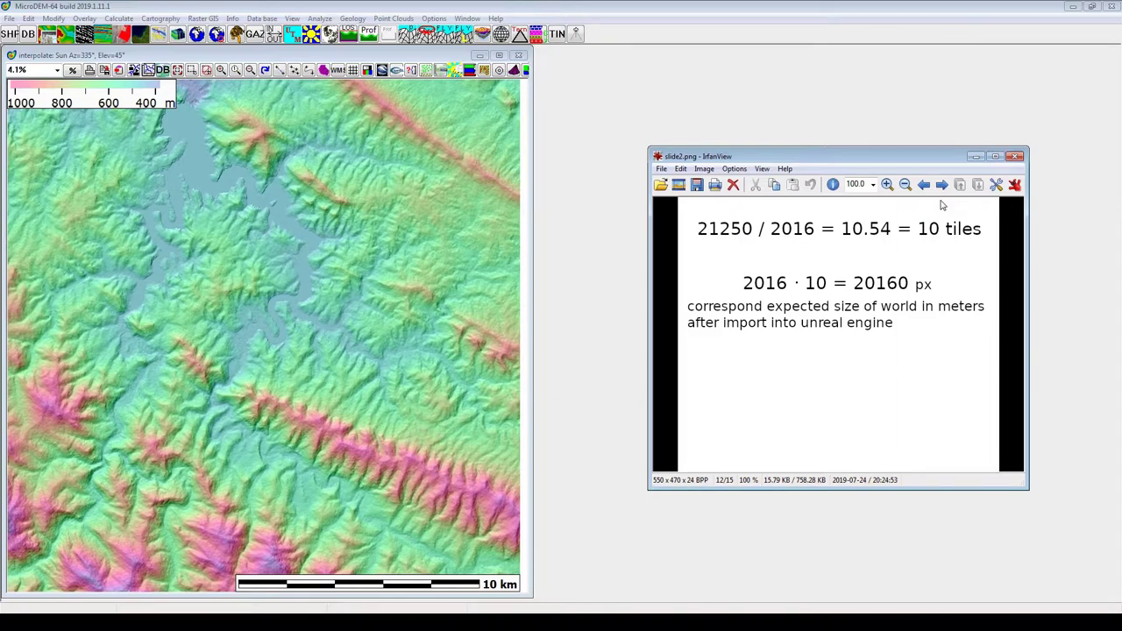
left_click(942, 184)
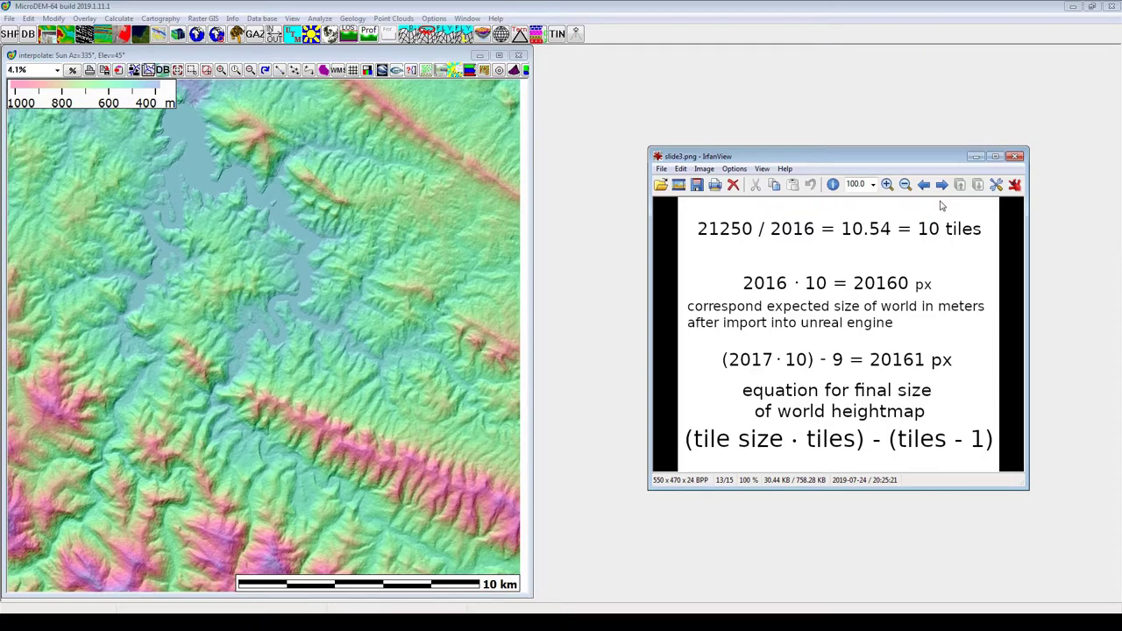
- Limit the map area to bottom row 1089 and right column 20160
right_click(341, 191)
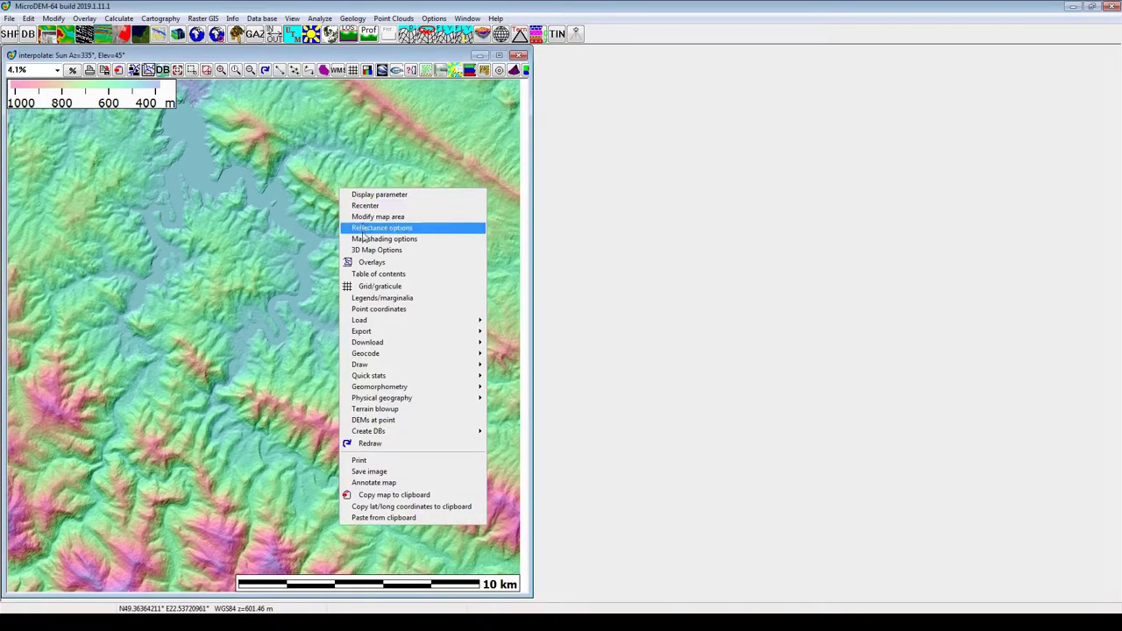
left_click(371, 218)
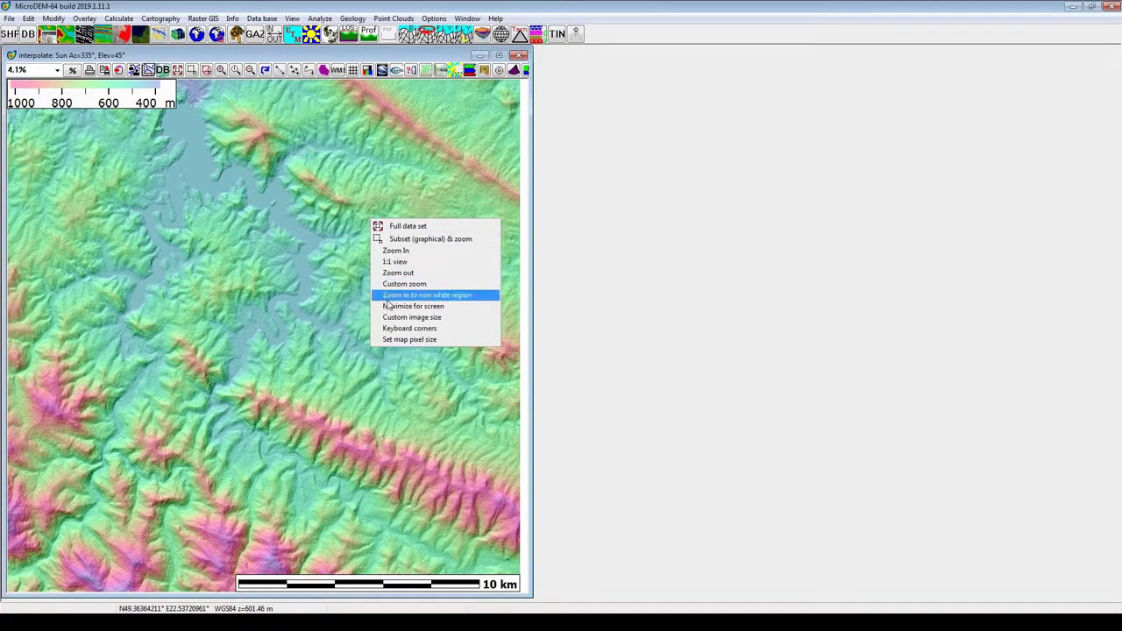
left_click(392, 330)
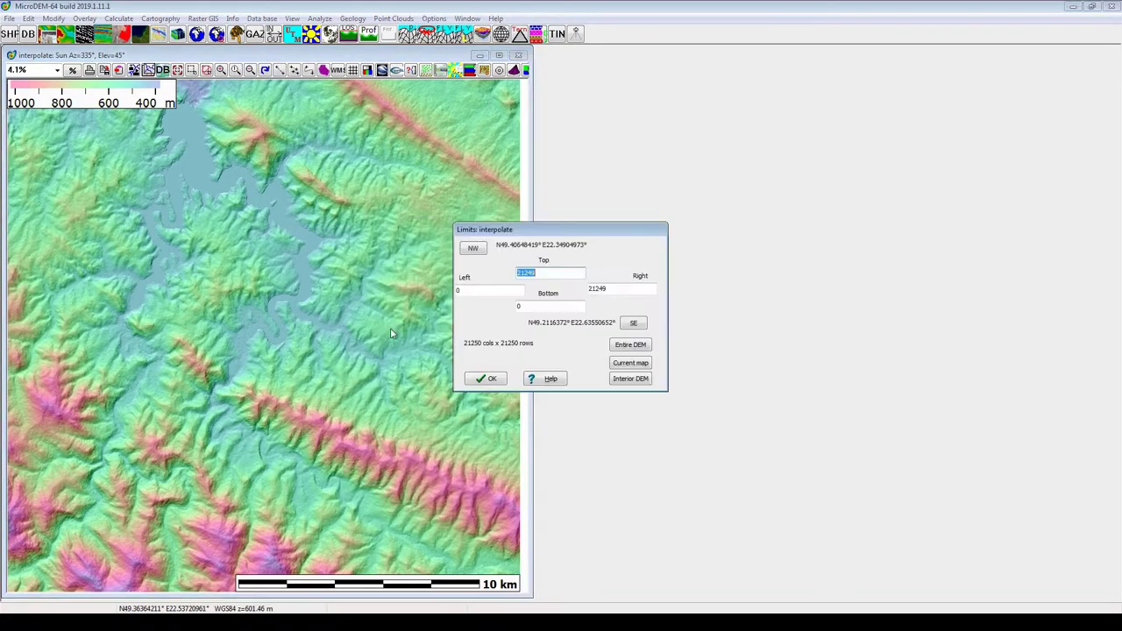
left_click(532, 306)
type("10")
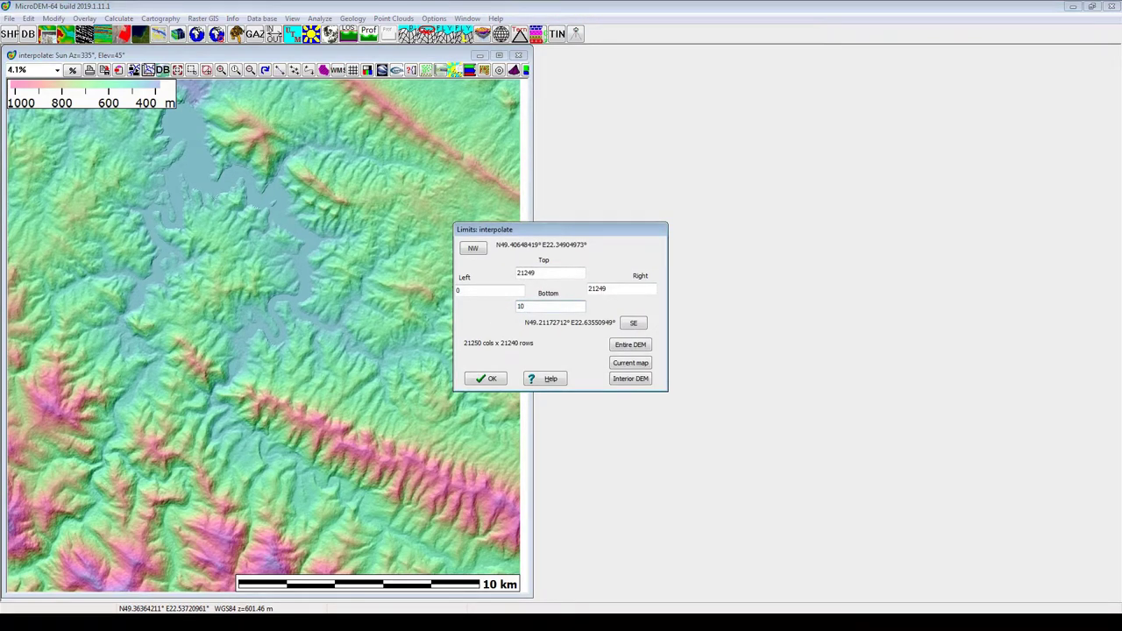
type("89")
left_click(606, 290)
type("2")
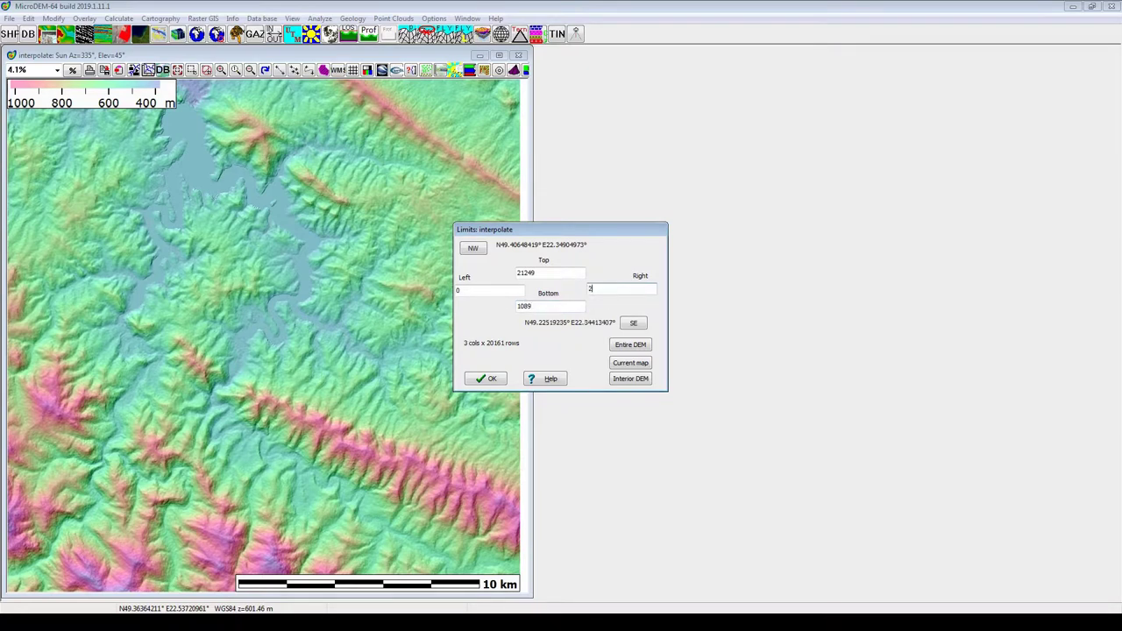
type("0160")
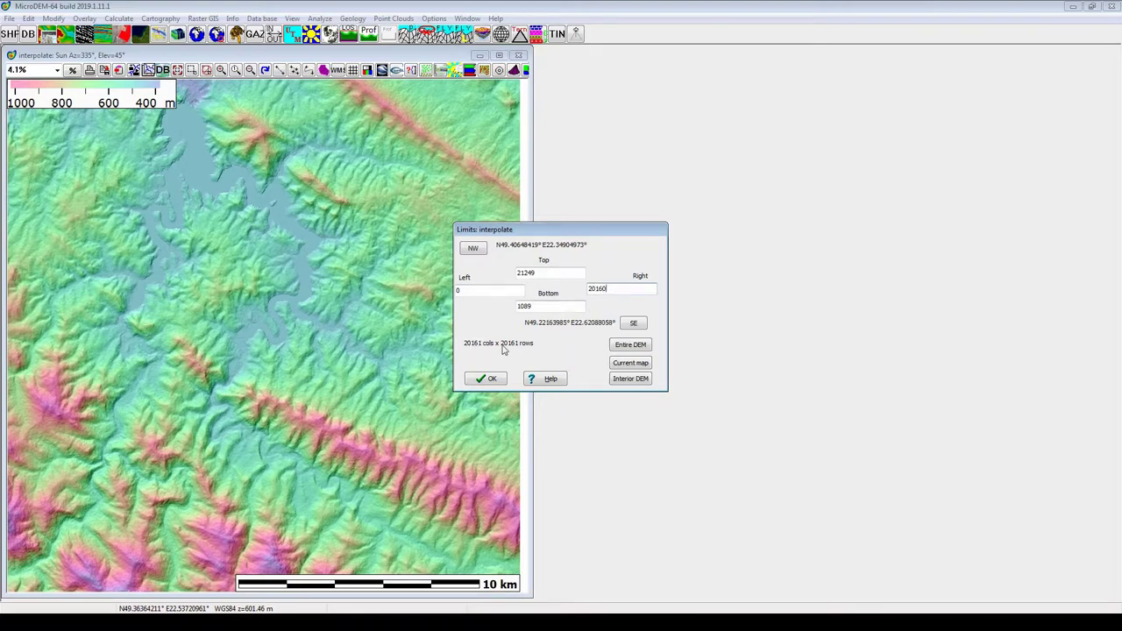
left_click(486, 378)
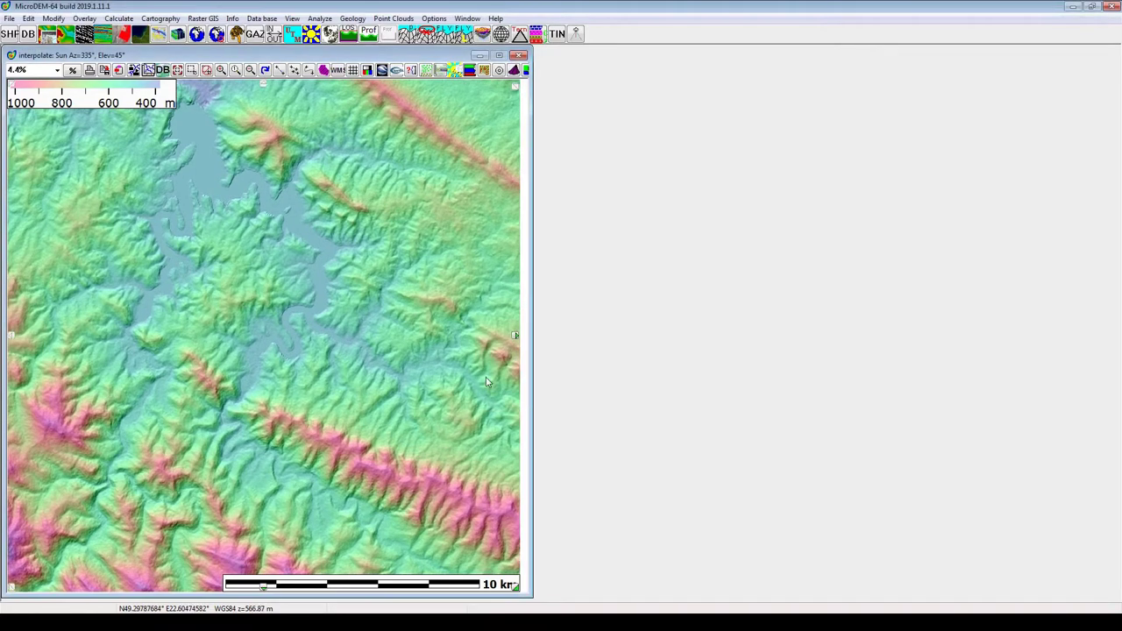
- Save the current subset as interpolate_crop.dem and load it
left_click(10, 18)
mouse_move(49, 118)
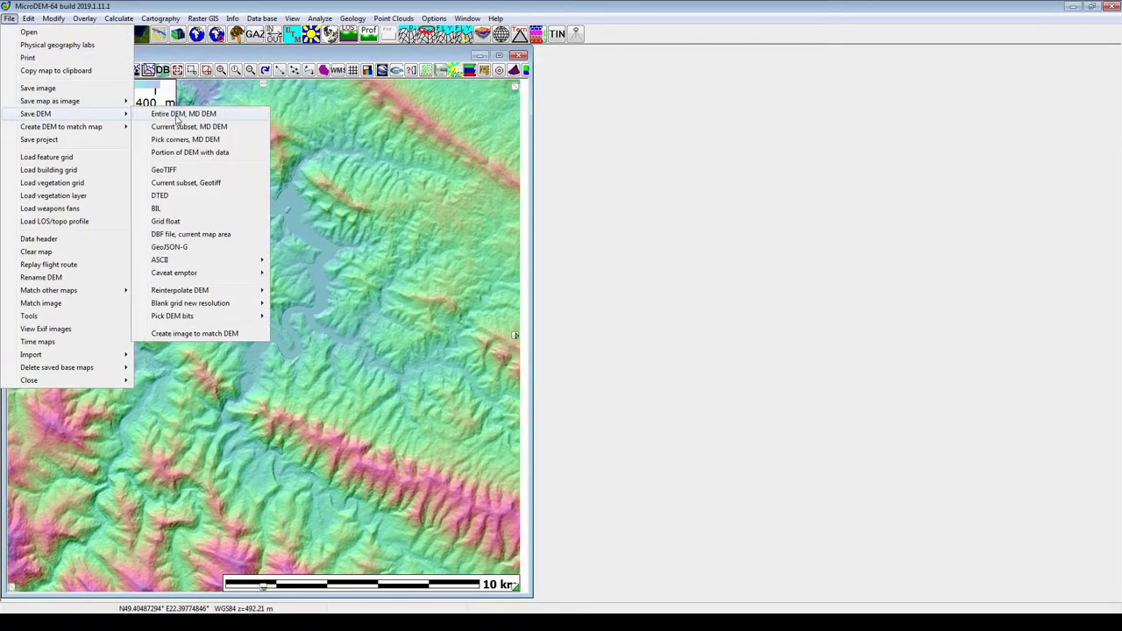
left_click(182, 128)
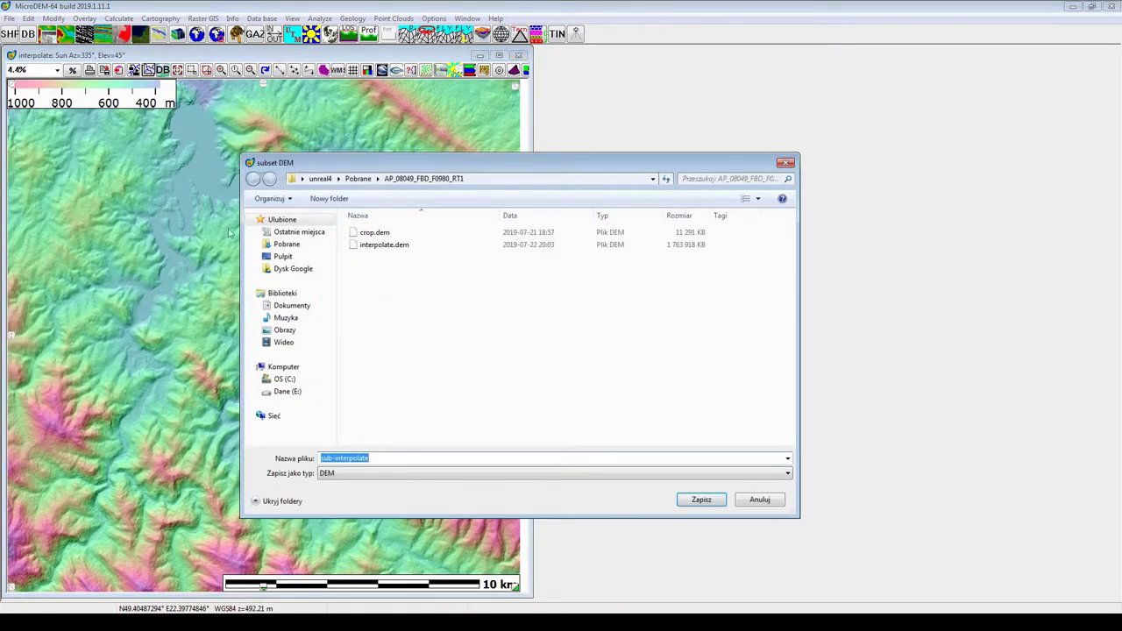
left_click(372, 245)
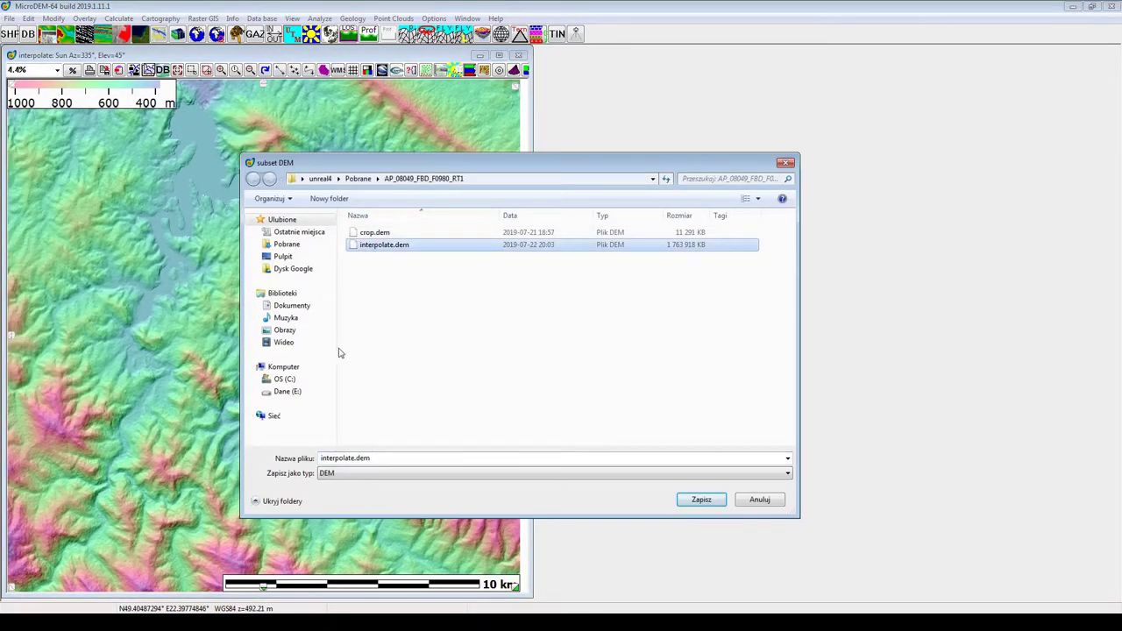
double_click(354, 460)
left_click(355, 462)
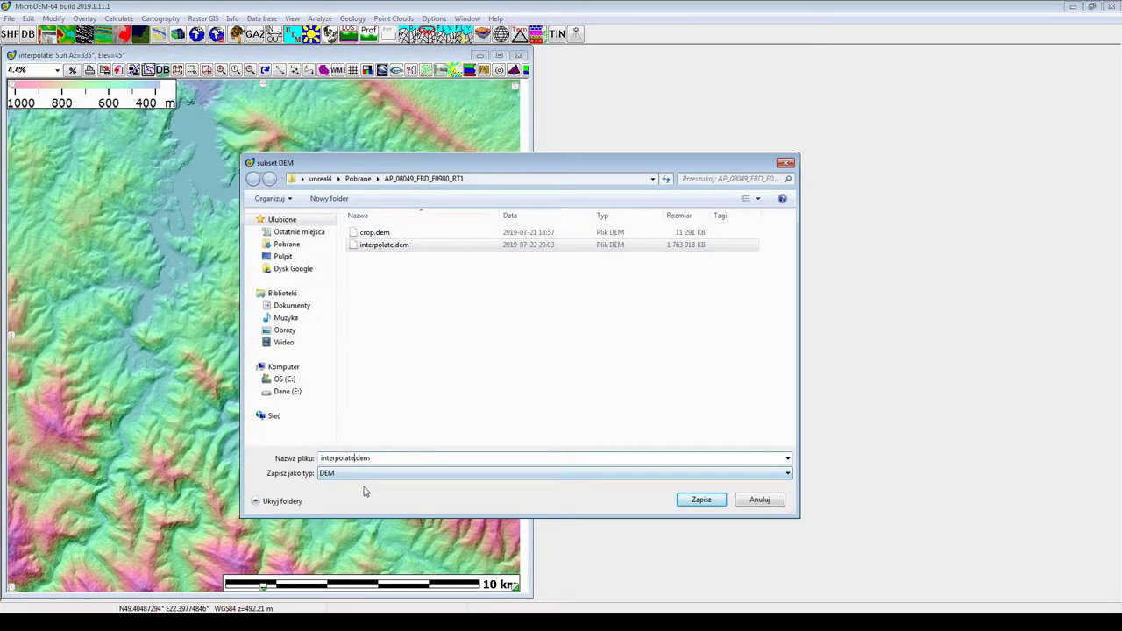
type("_cro")
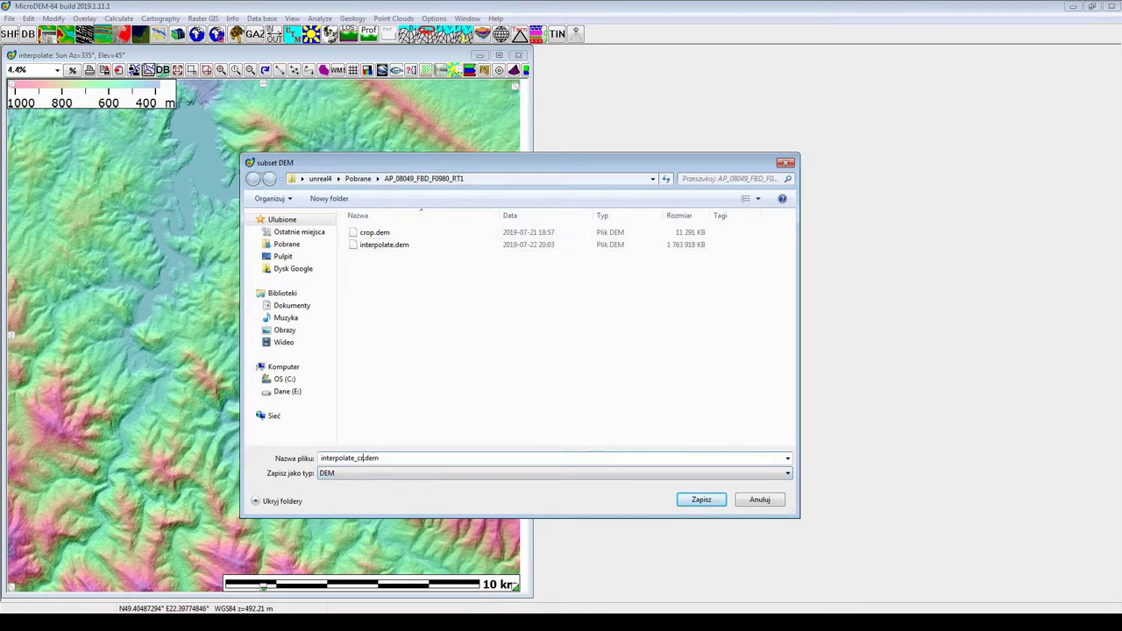
type("p")
left_click(701, 501)
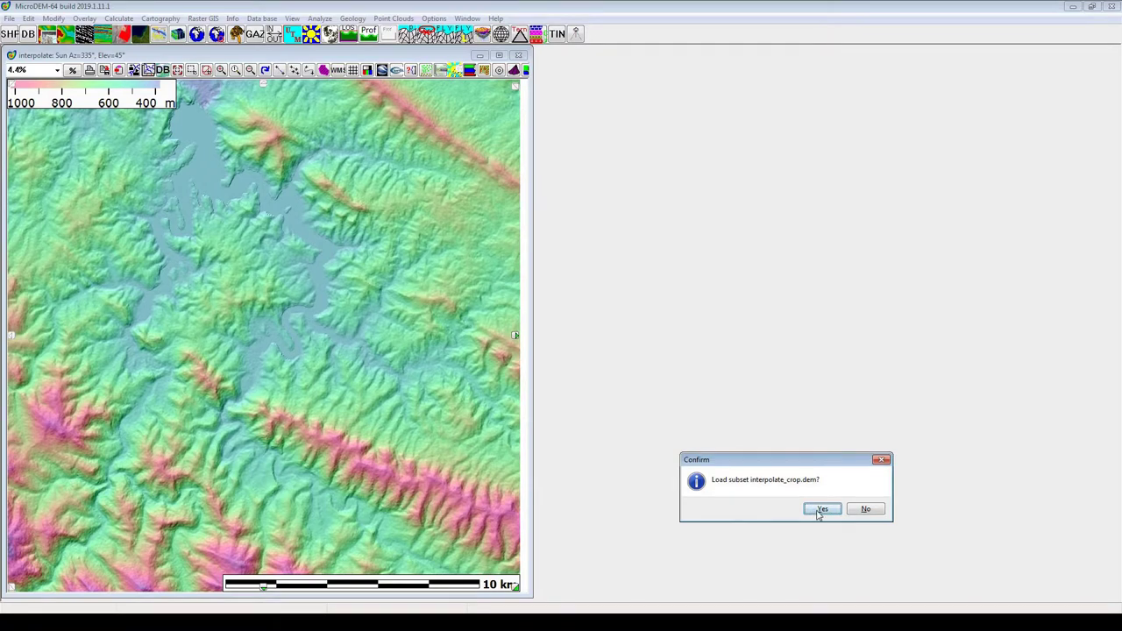
left_click(819, 508)
left_click(56, 70)
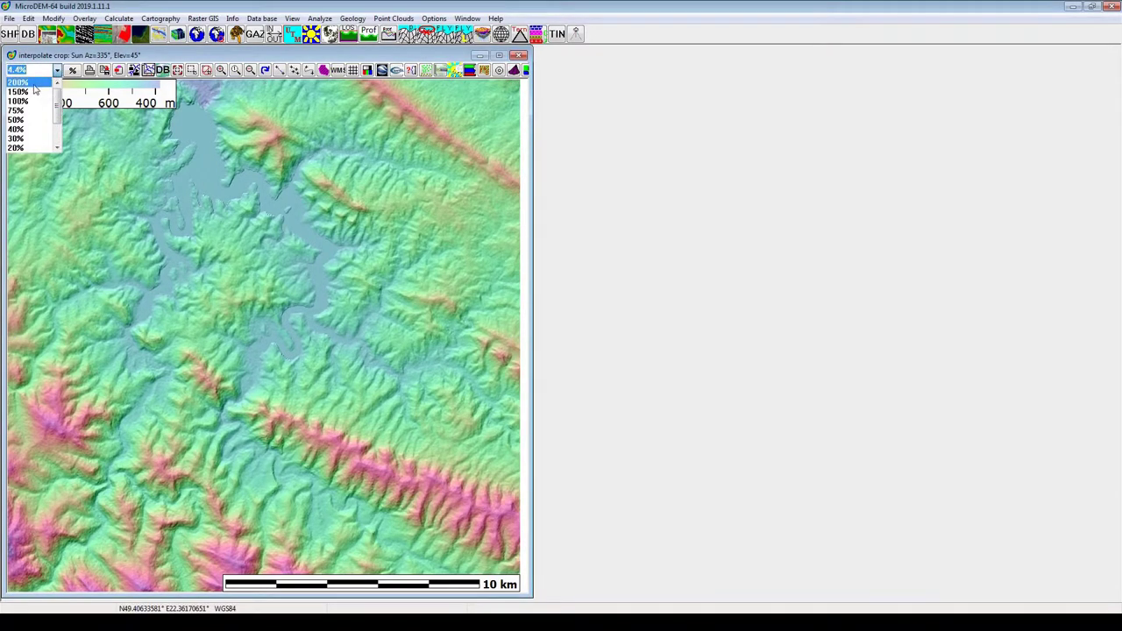
- Show the DEM at 100% zoom, then apply a median filter with box size 12
left_click(20, 101)
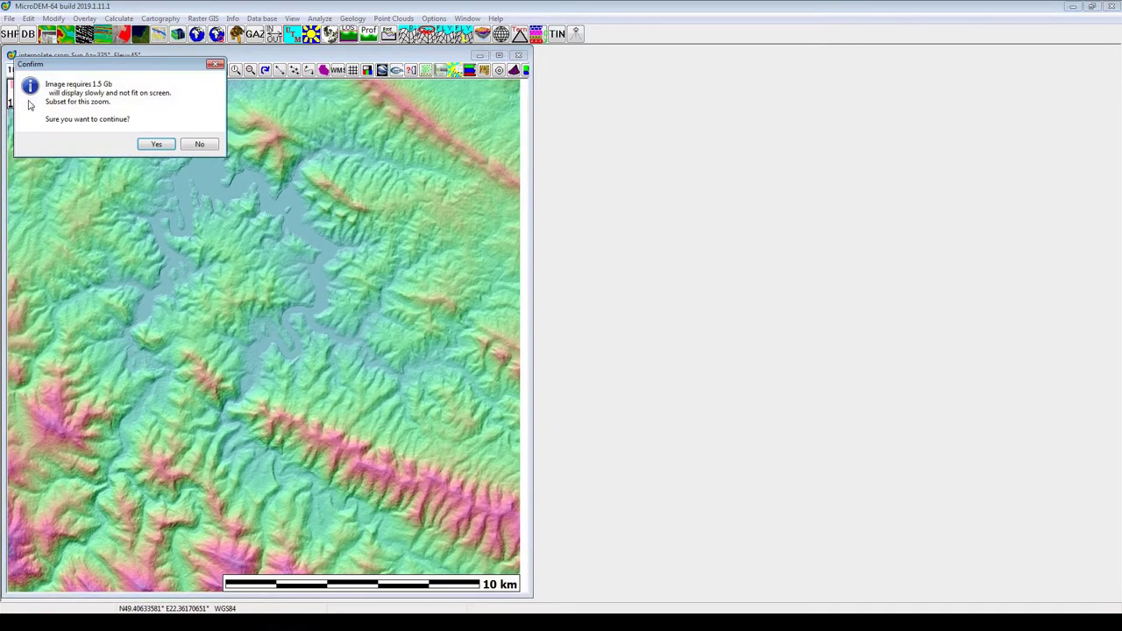
left_click(155, 146)
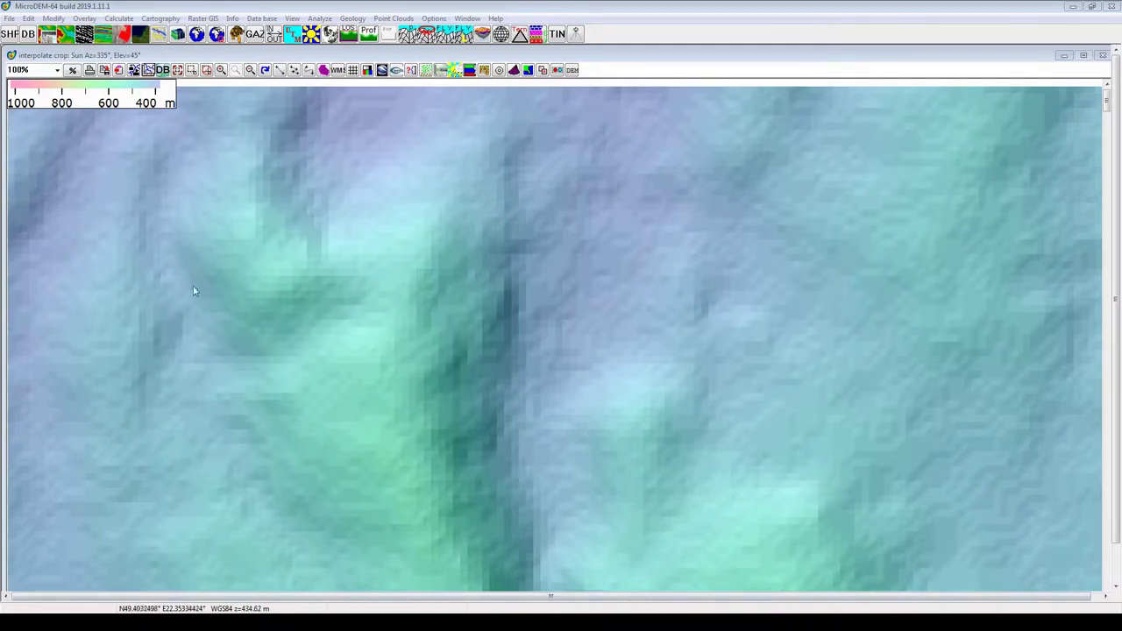
left_click(203, 18)
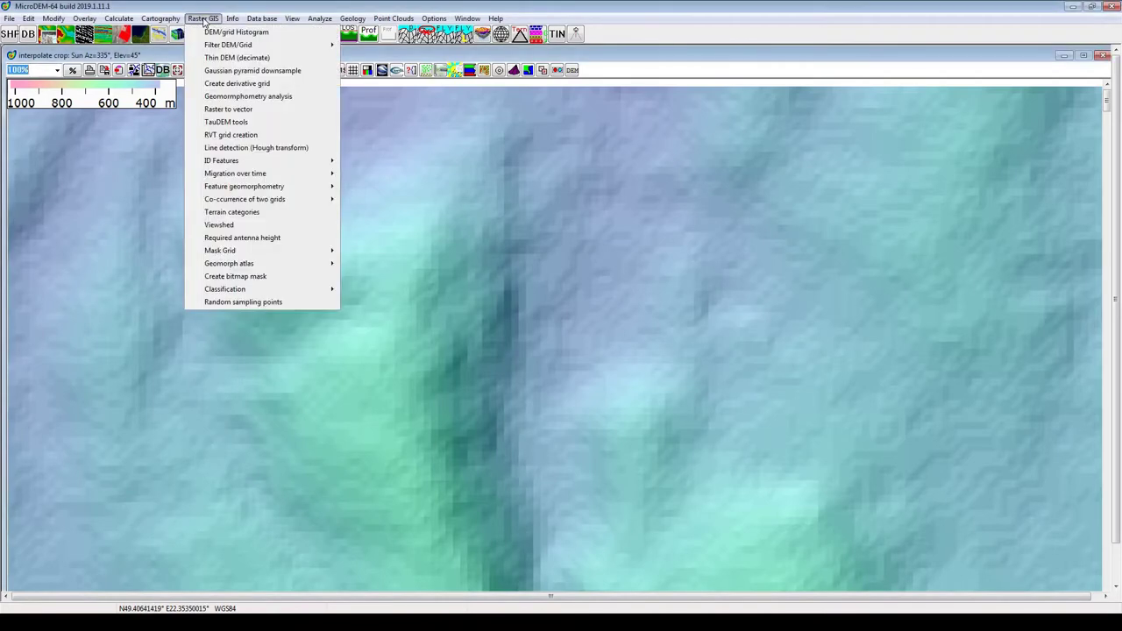
mouse_move(243, 46)
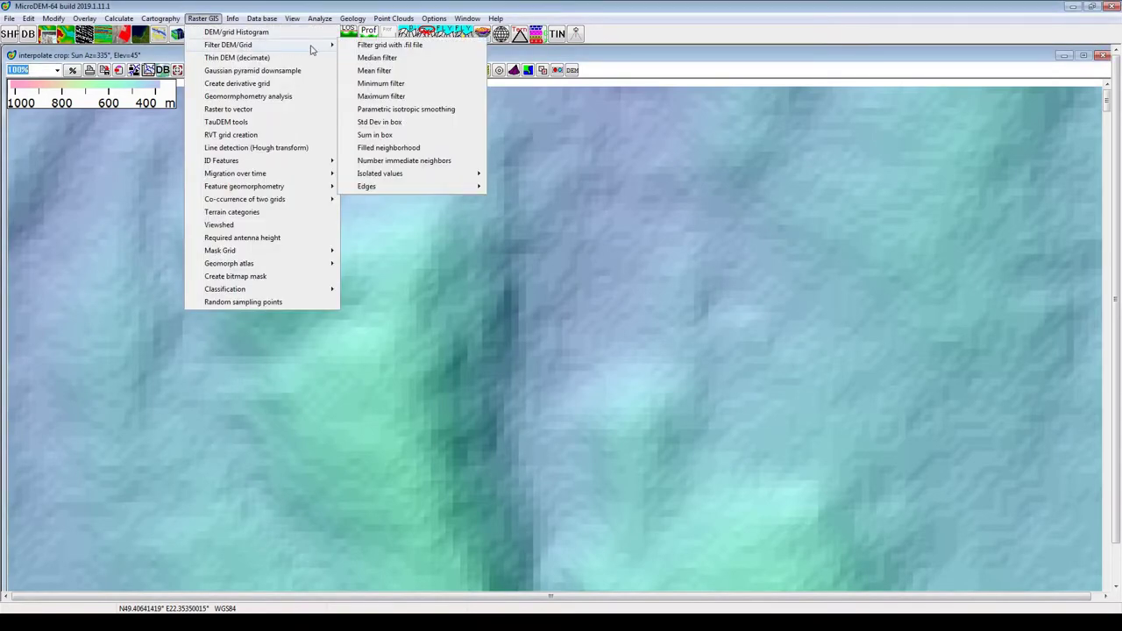
left_click(379, 58)
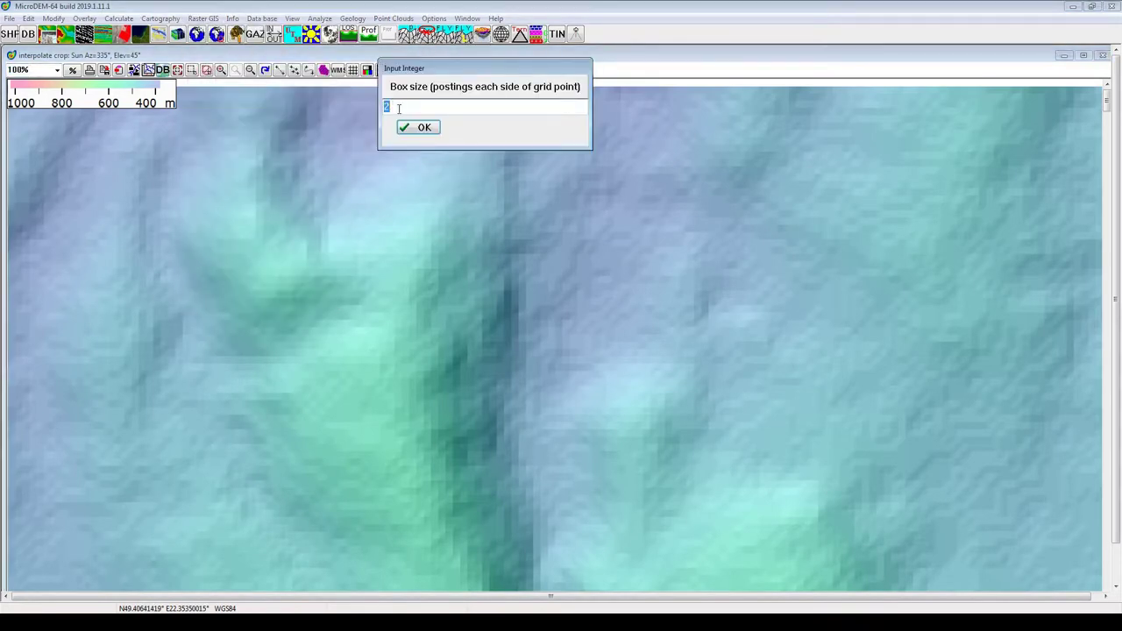
type("12")
key("Return")
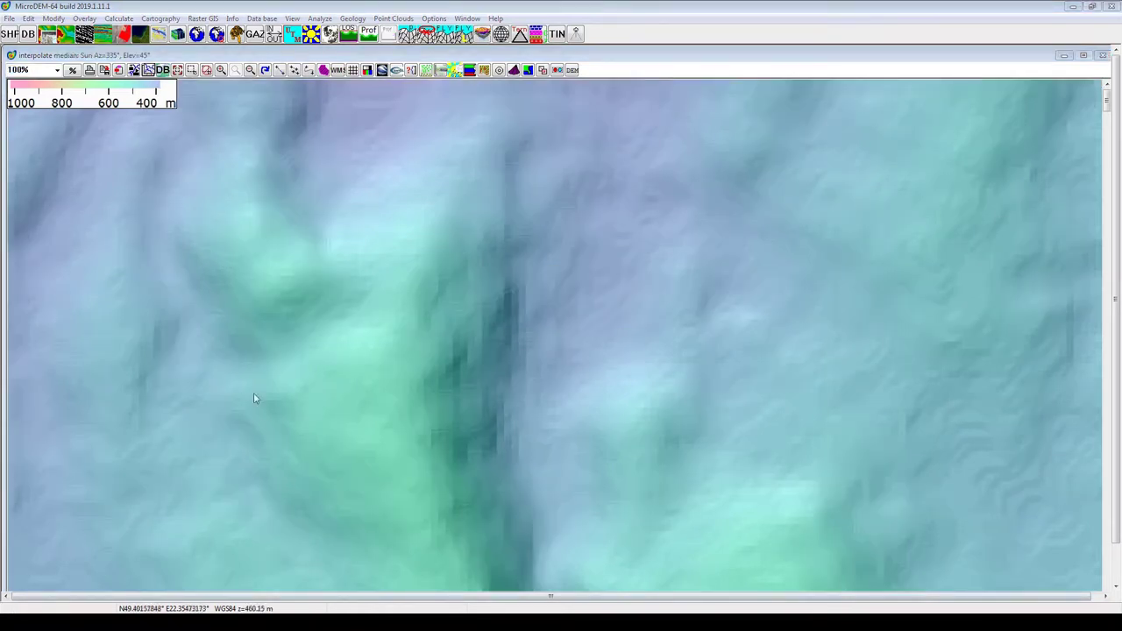
- Apply a mean filter with box size 7 to the median-filtered grid, creating 'interpolate mean'
left_click(202, 19)
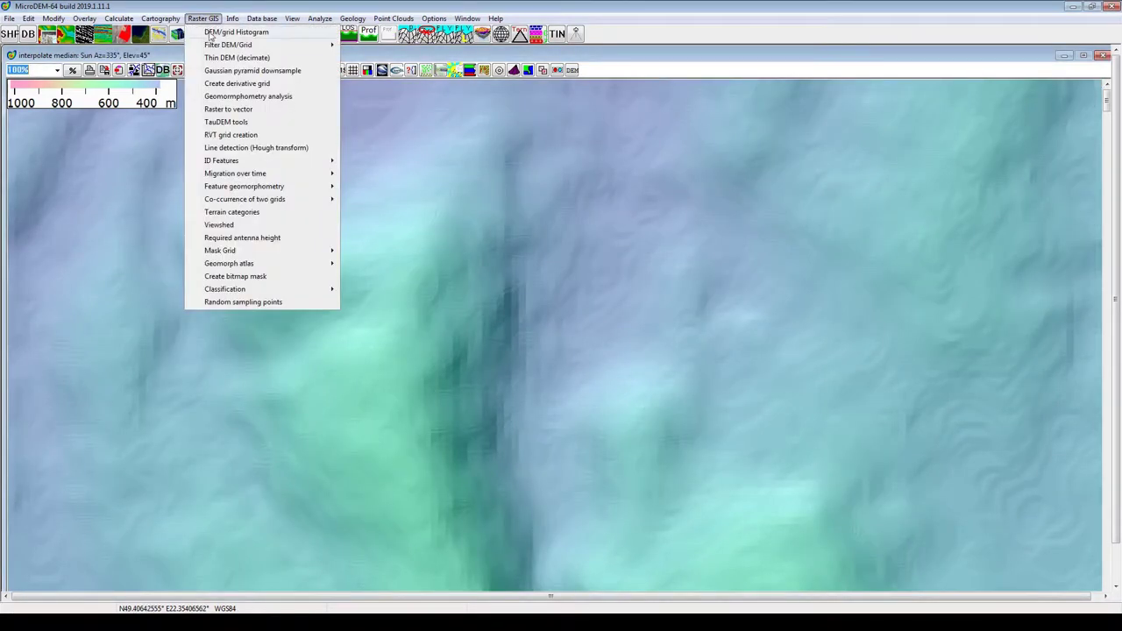
mouse_move(230, 45)
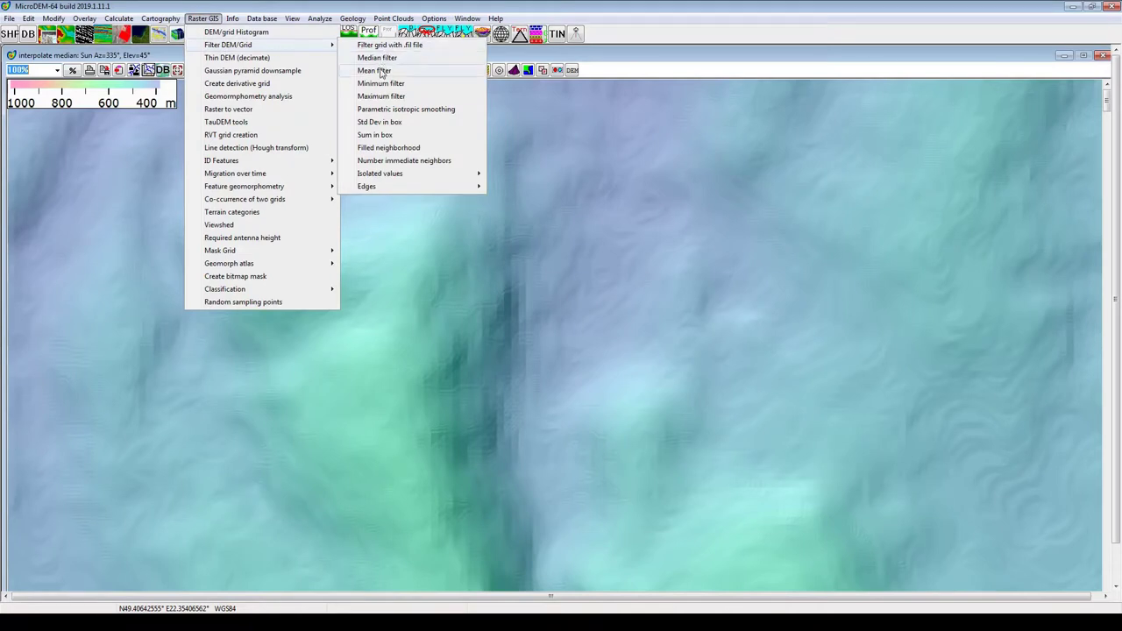
left_click(378, 71)
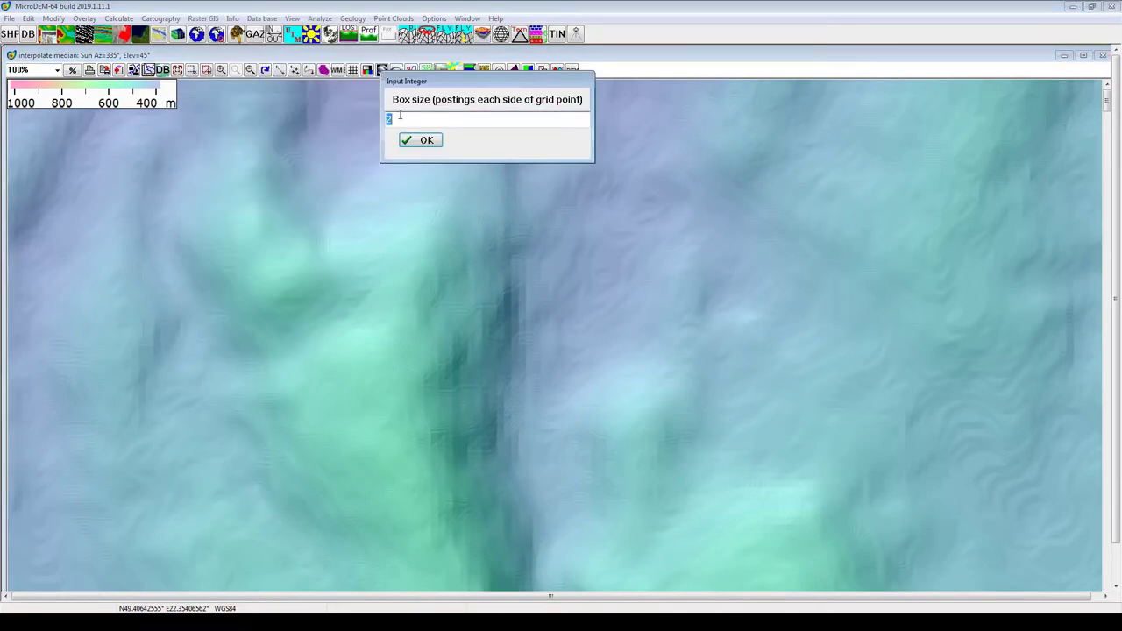
type("7")
left_click(421, 140)
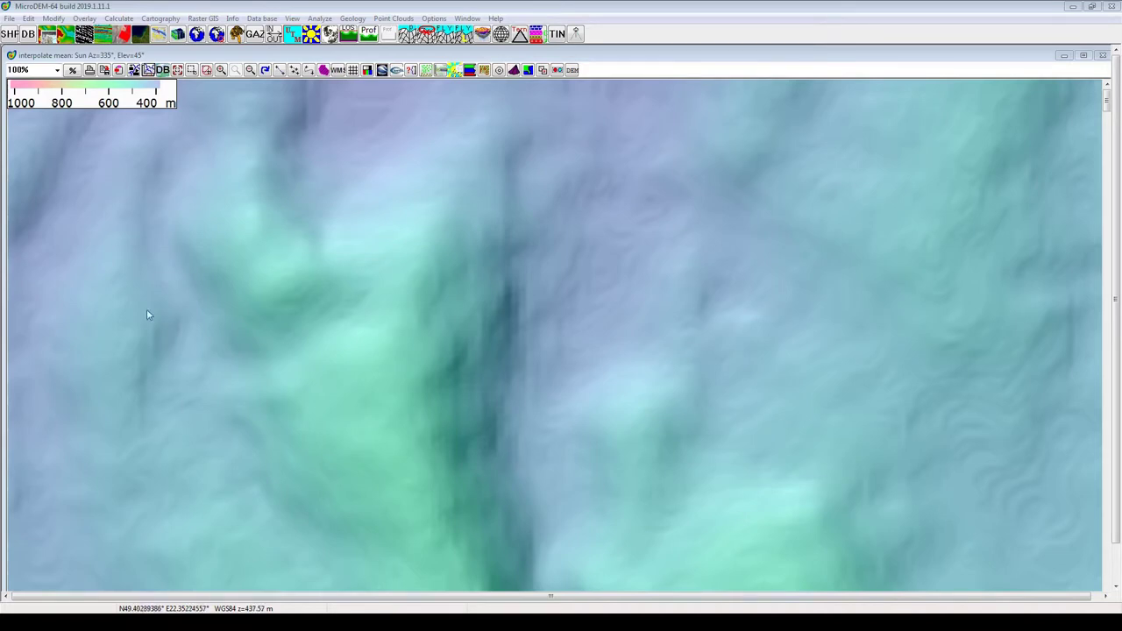
left_click(10, 18)
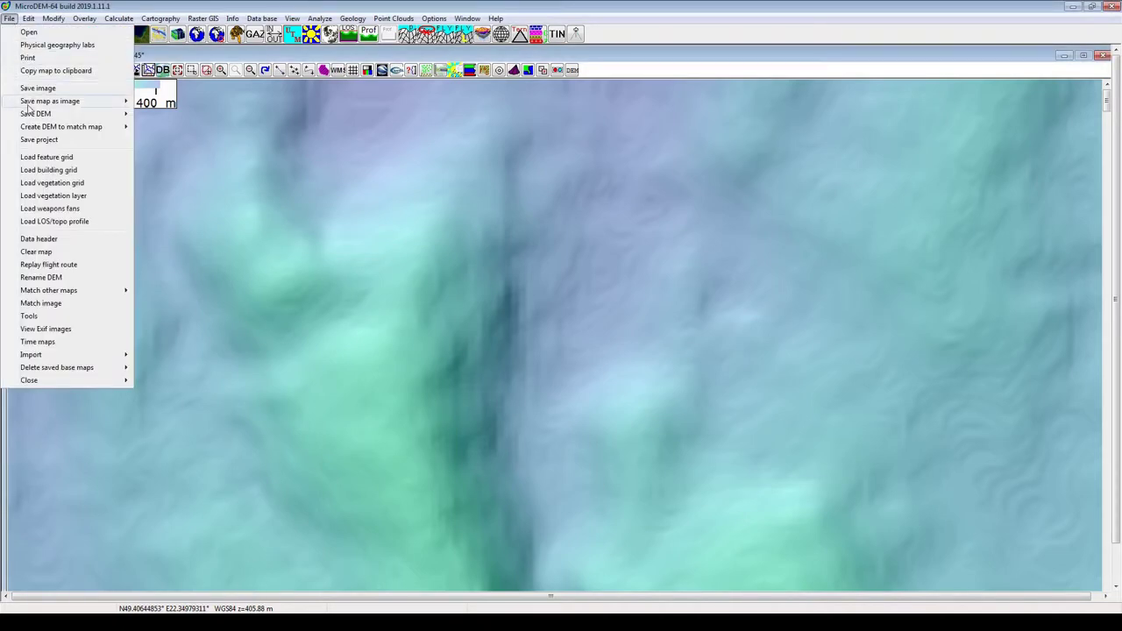
- Save the whole 'interpolate mean' DEM as a GeoTIFF named interpolate_mean
mouse_move(77, 118)
left_click(165, 170)
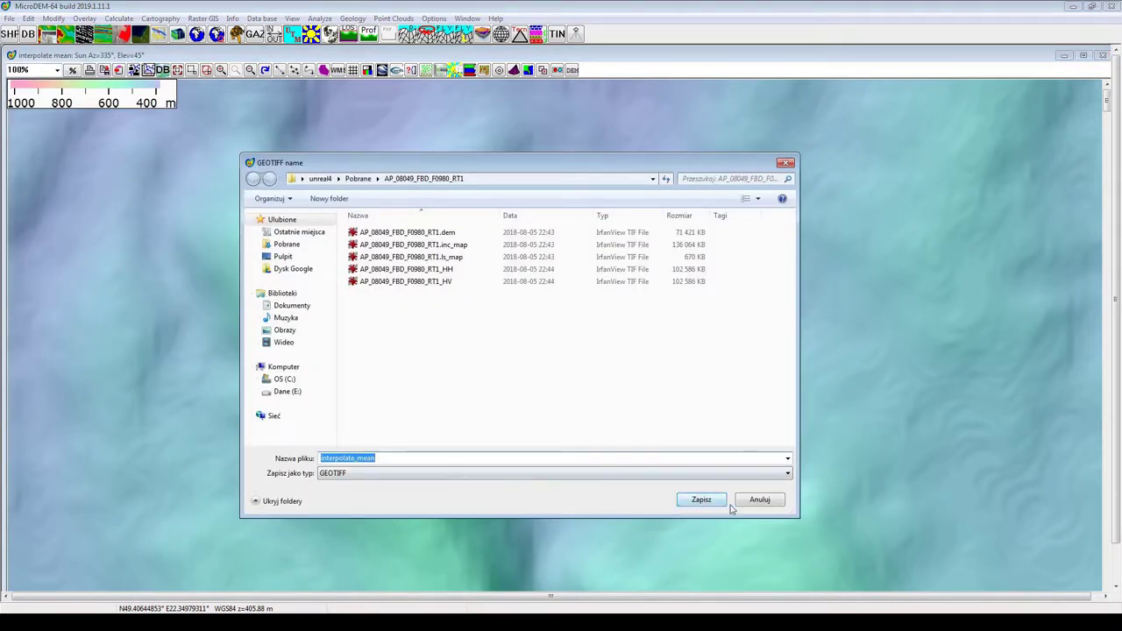
left_click(699, 502)
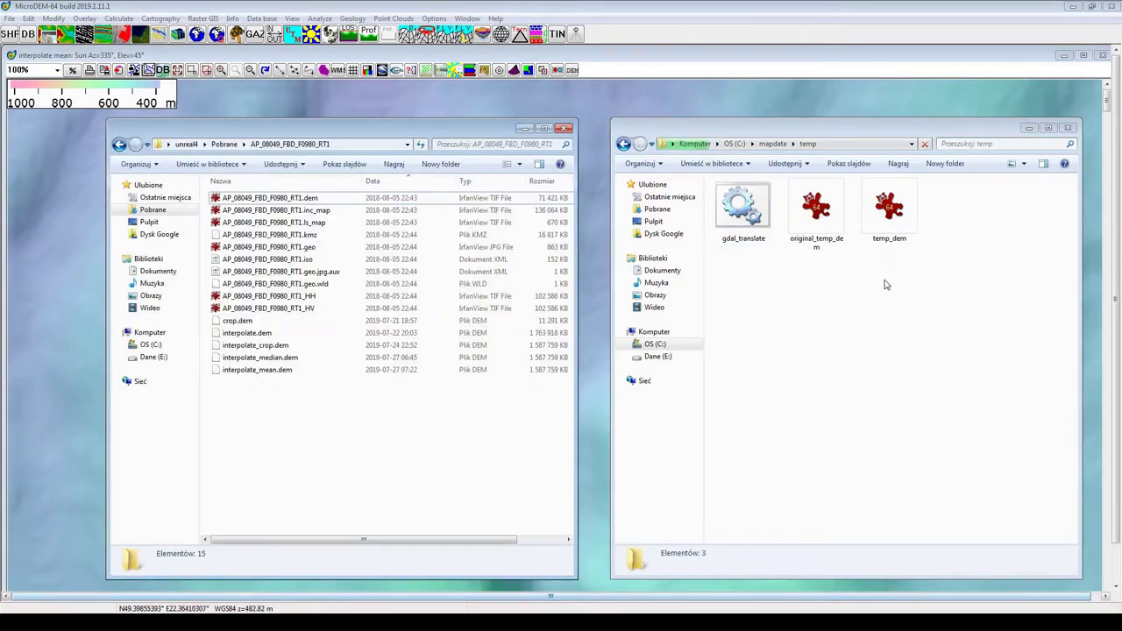
- Move temp_dem into the AP_08049_FBD_F0980_RT1 download folder and rename it heightmap
left_click(894, 219)
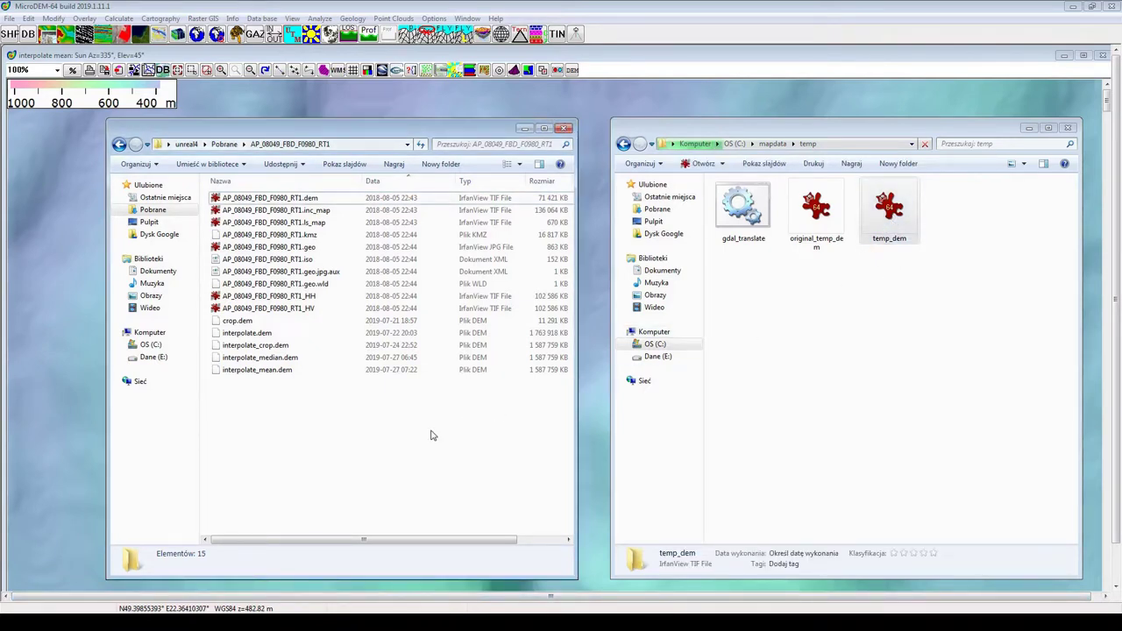
left_click(246, 450)
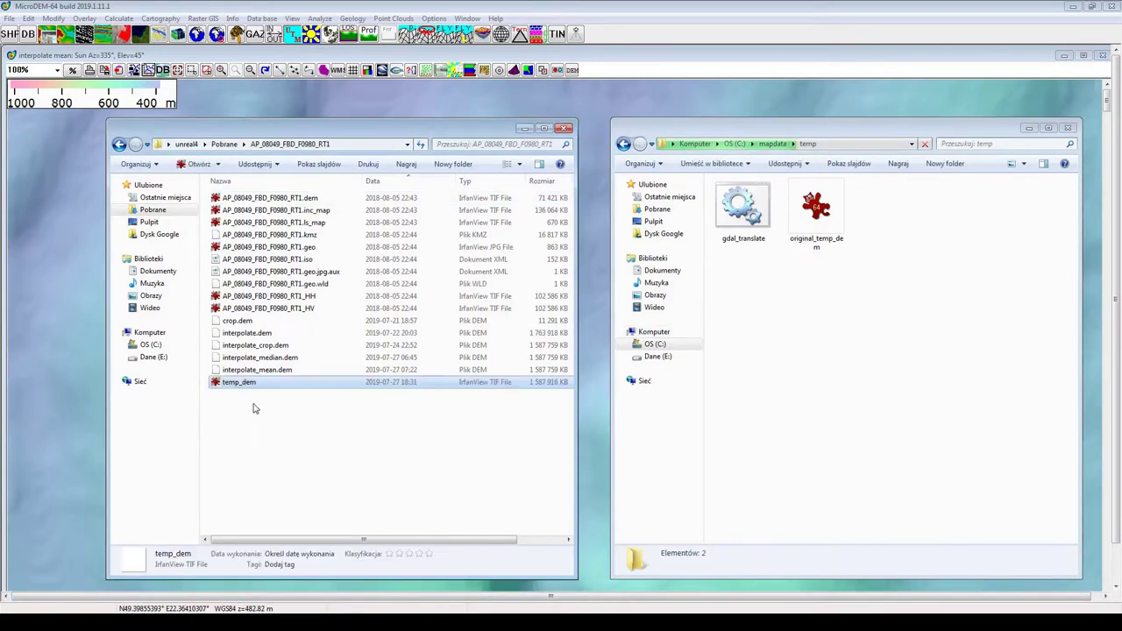
key("ctrl+v")
left_click(238, 383)
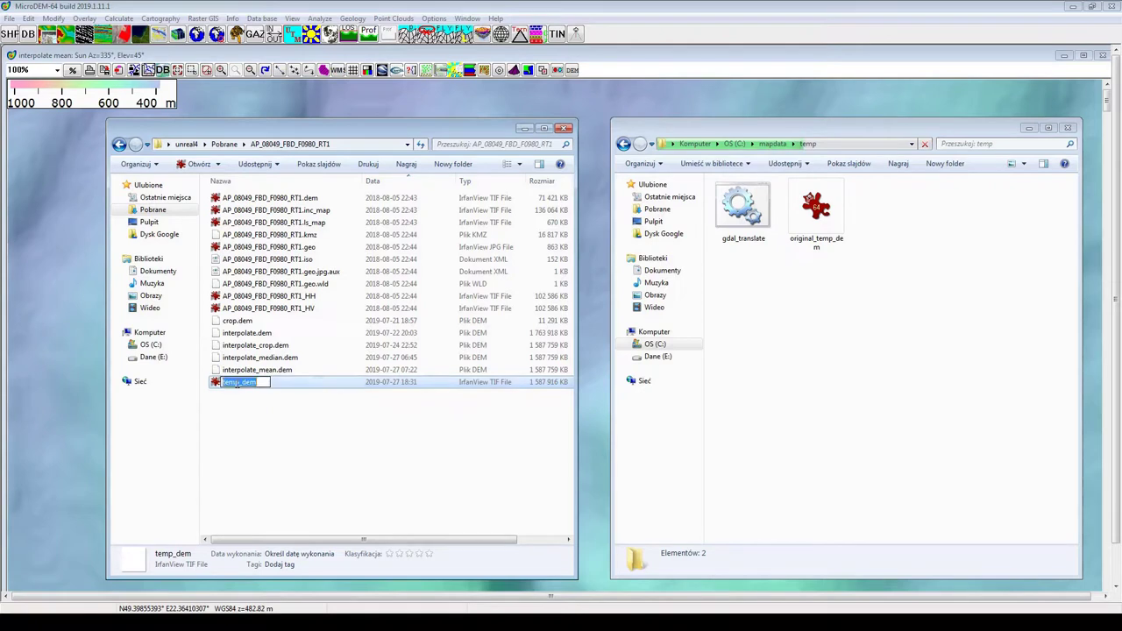
type("height")
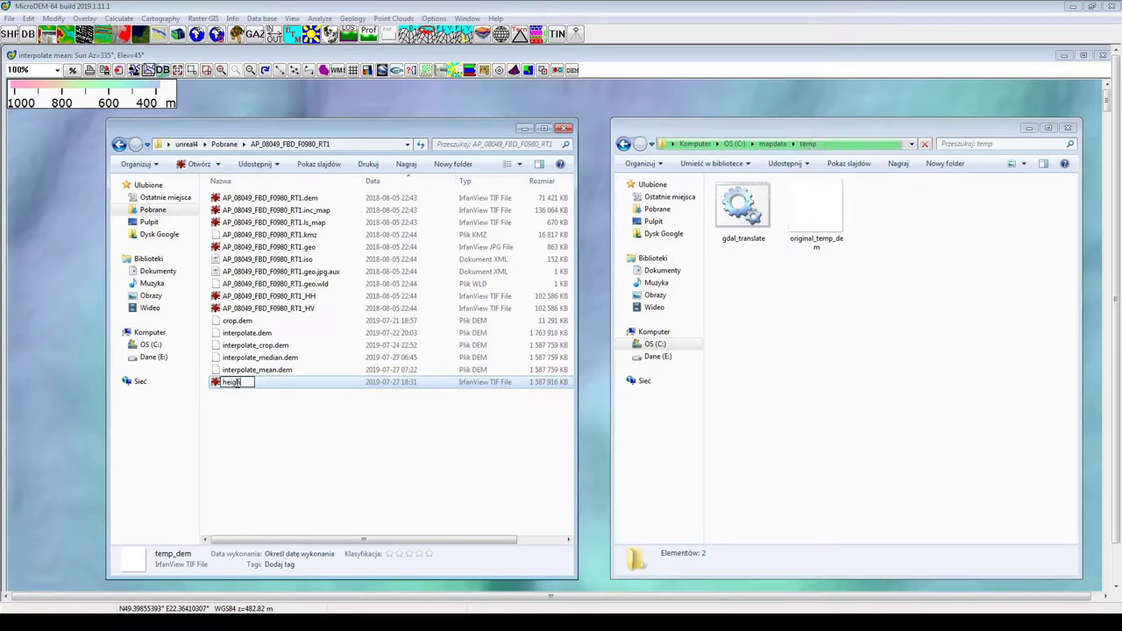
type("map")
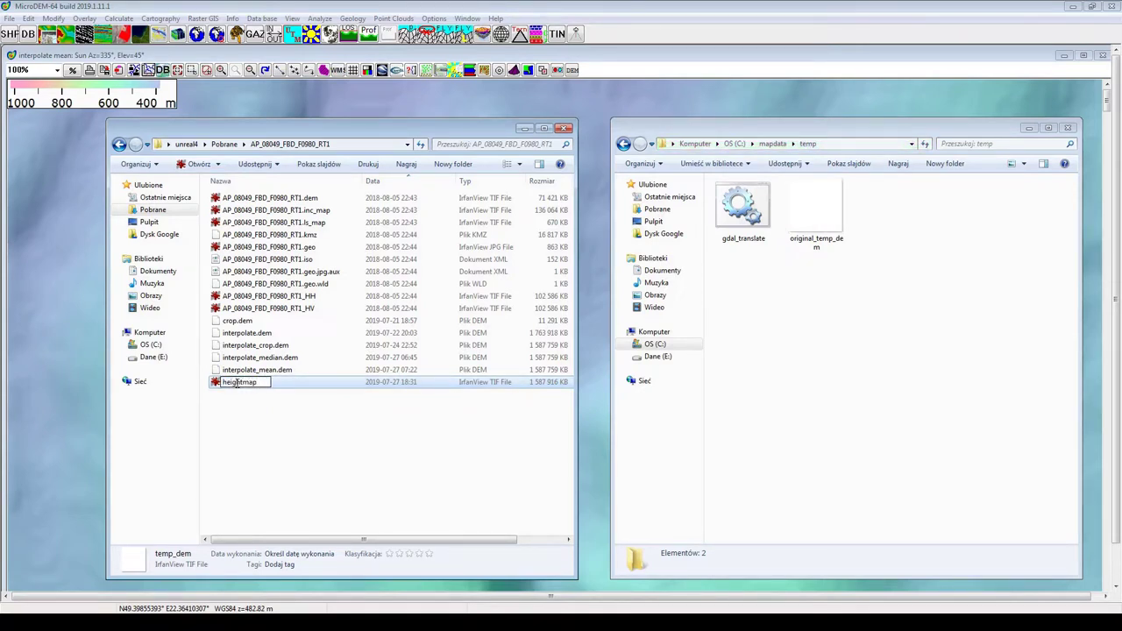
key("Return")
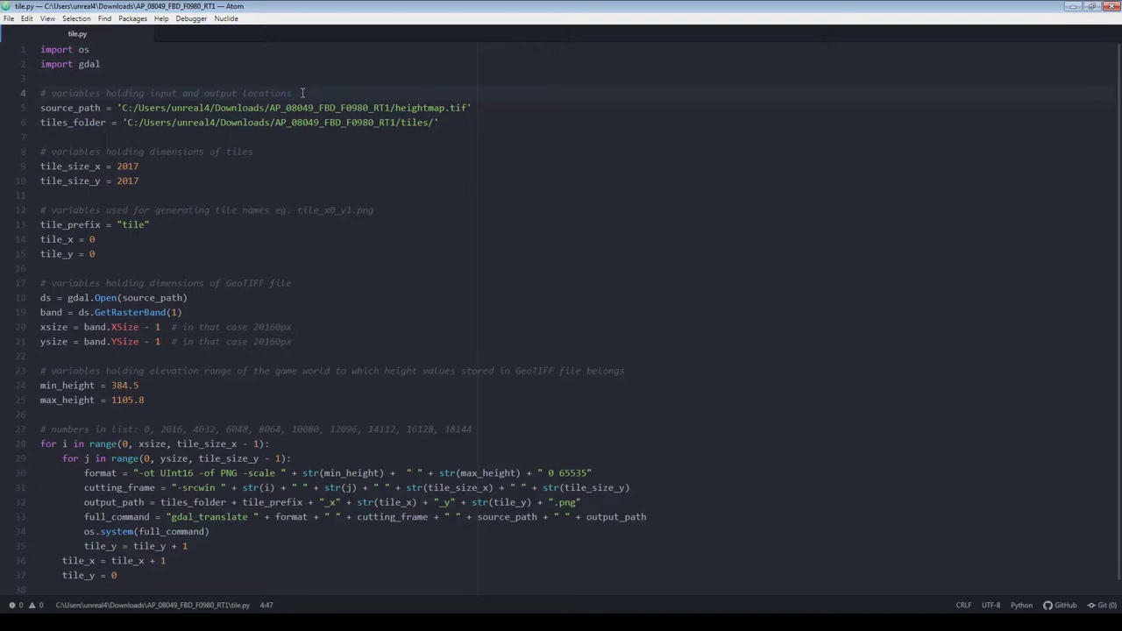
left_click(271, 155)
left_click(387, 211)
left_click(319, 329)
left_click(642, 375)
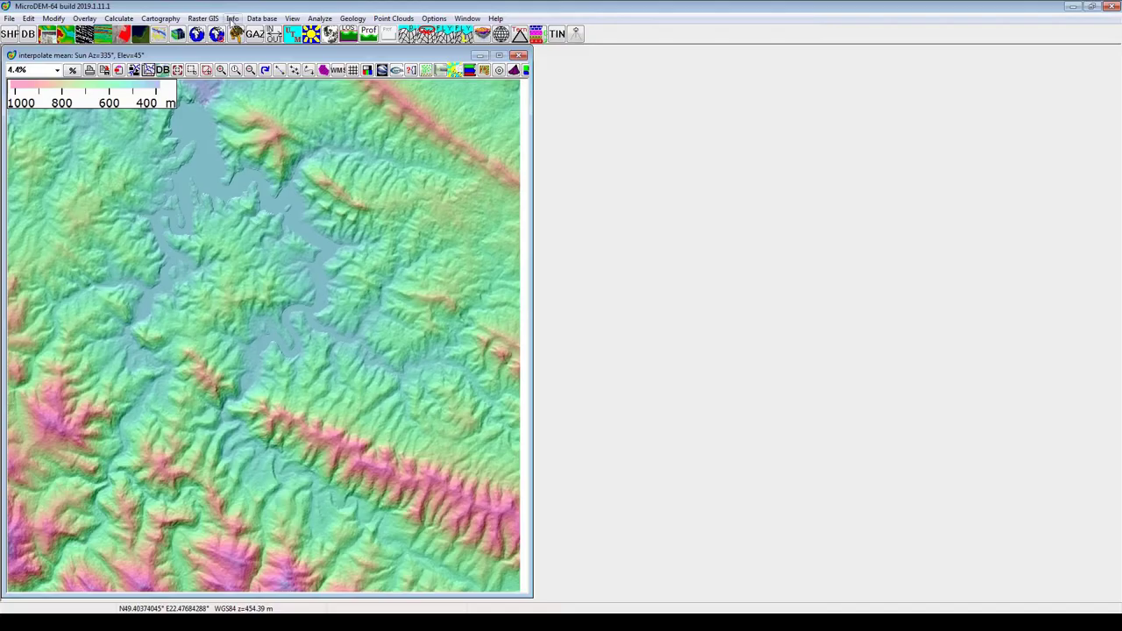
- Check the full DEM info: 20161x20161 cells with elevations from 384.5 to 1020.1 m
left_click(232, 18)
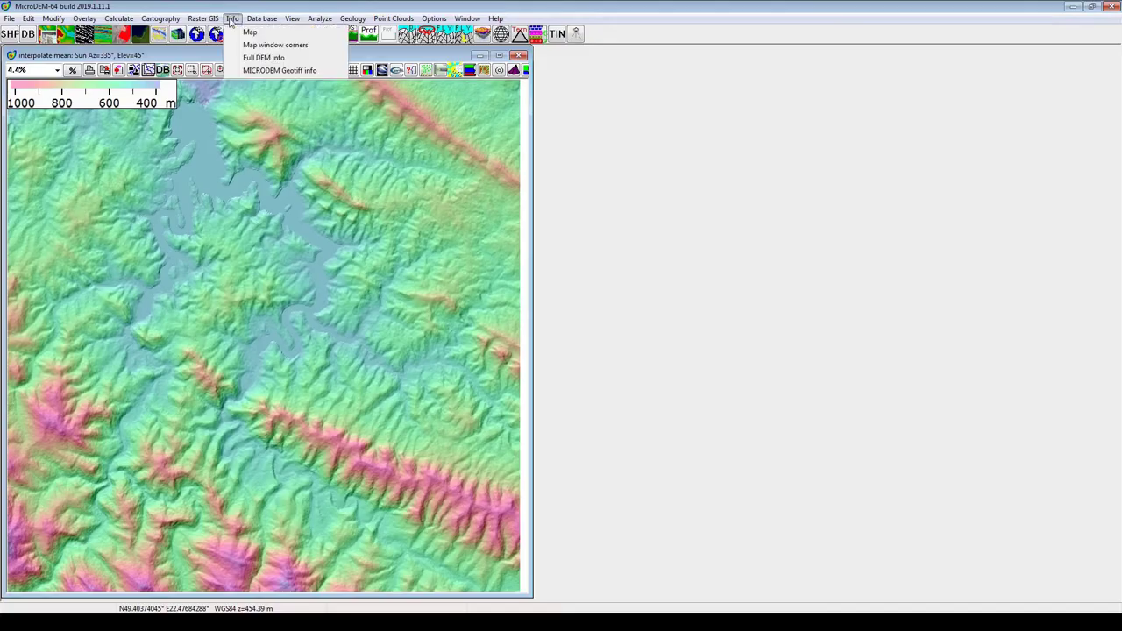
left_click(255, 58)
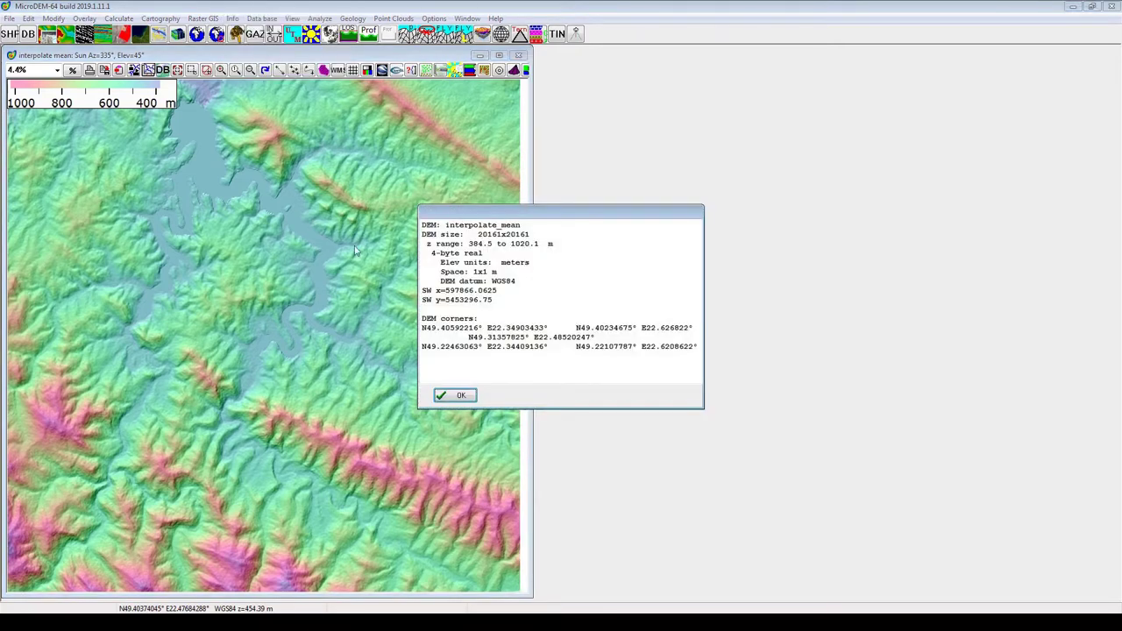
left_click_drag(469, 243, 566, 242)
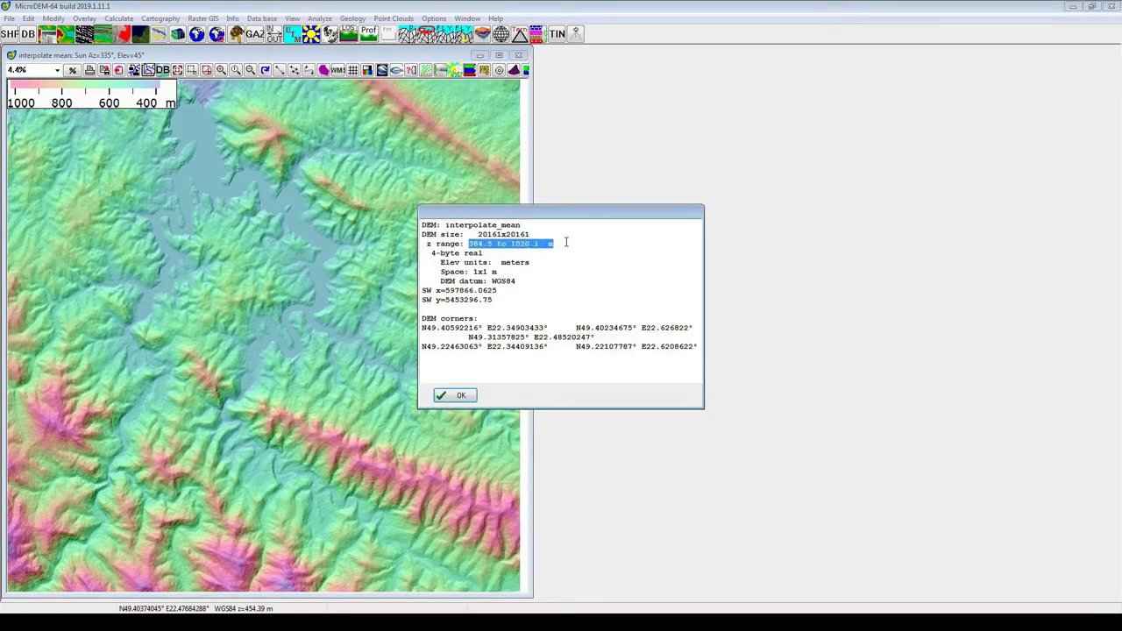
left_click(455, 399)
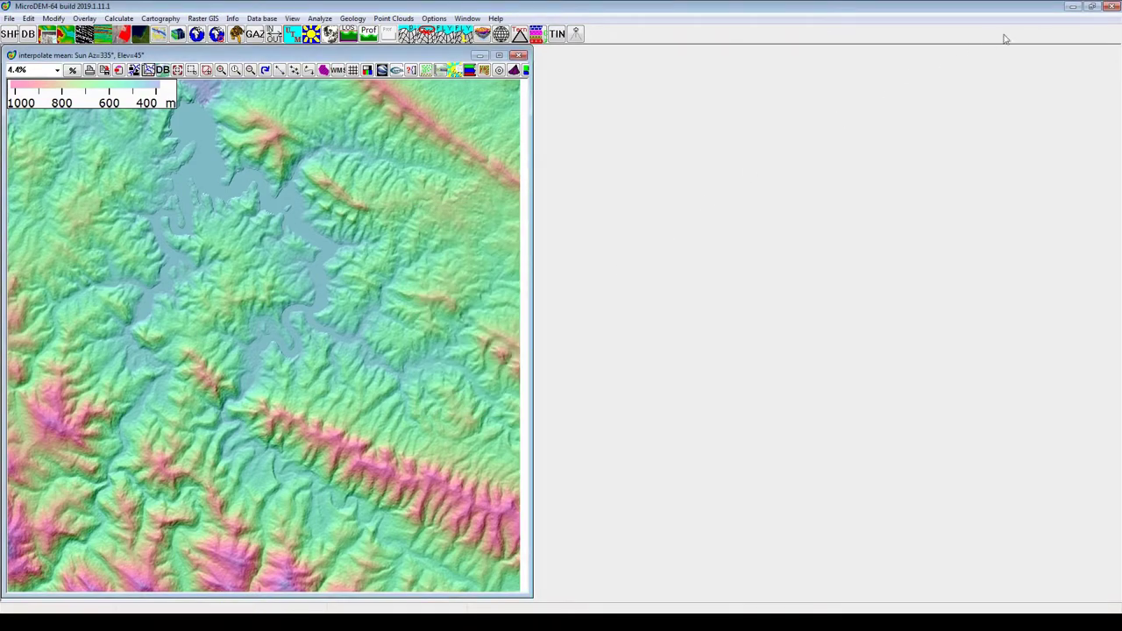
- Minimize MicroDEM and open a new terminal inside Atom
left_click(1073, 7)
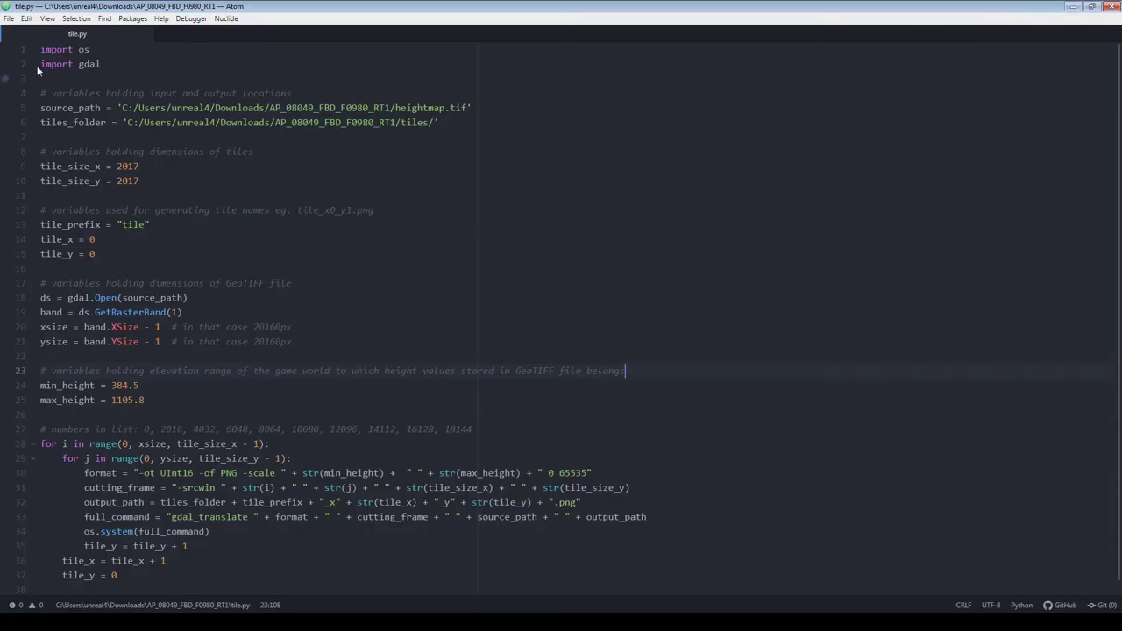
left_click(49, 20)
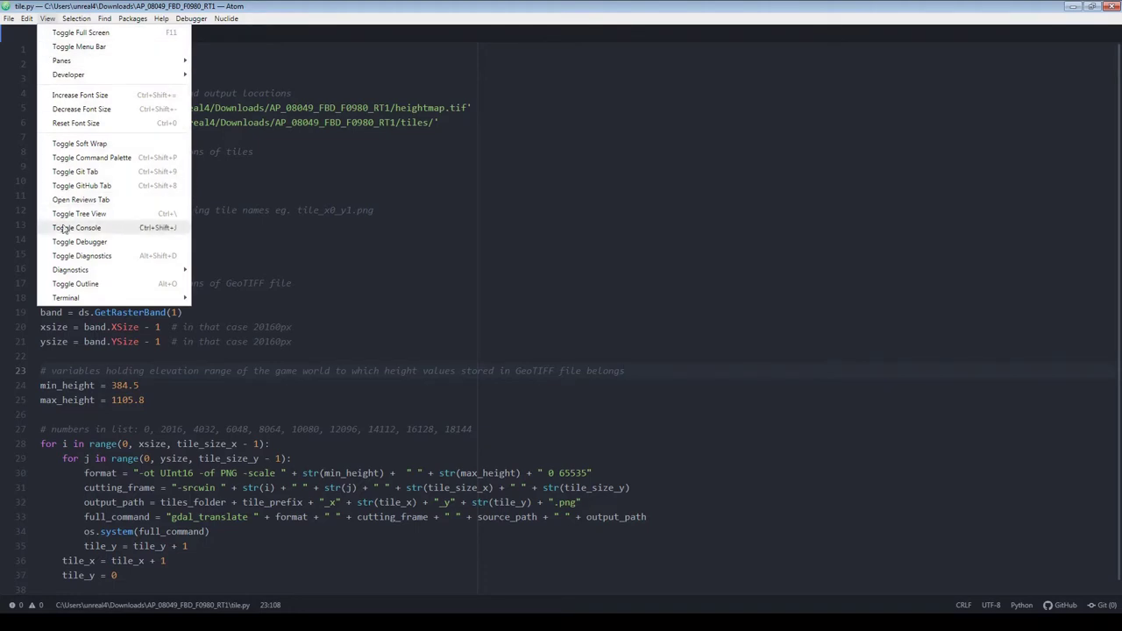
mouse_move(125, 301)
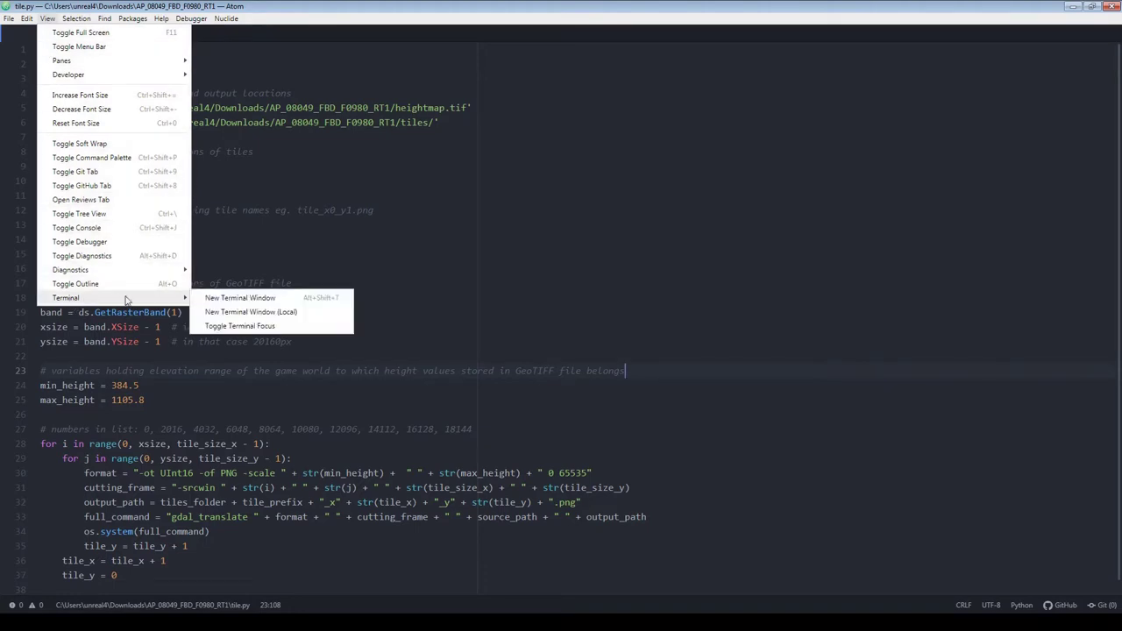
left_click(248, 298)
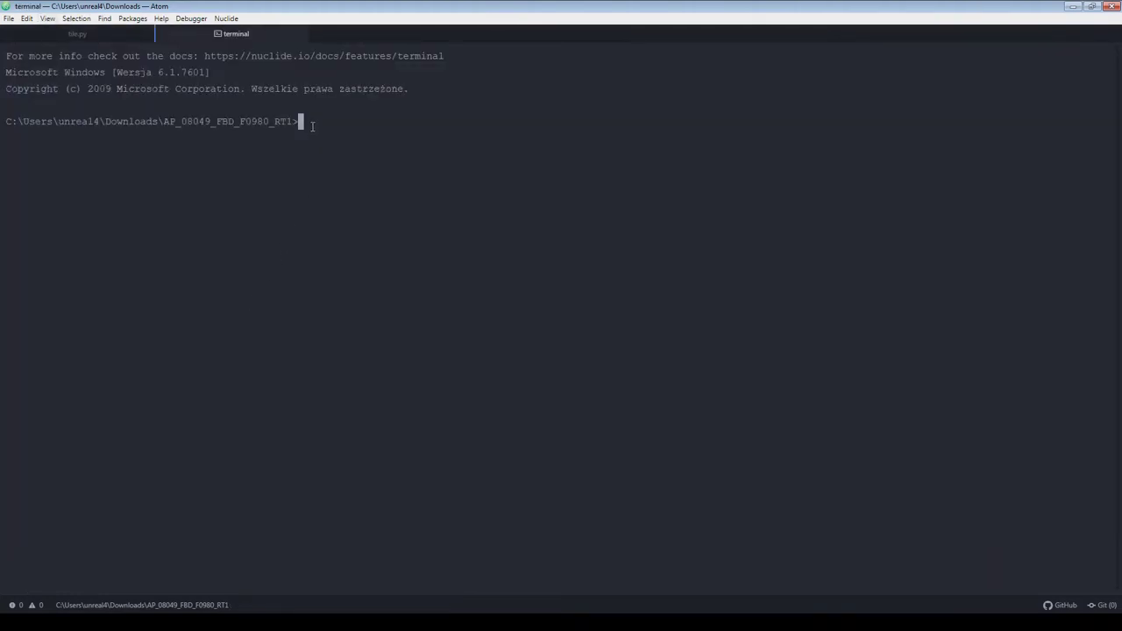
- Run gdalinfo on heightmap.tif, mark its minimum height, and return to tile.py
type("gdalinfo -mm \"heightmap.tif\"")
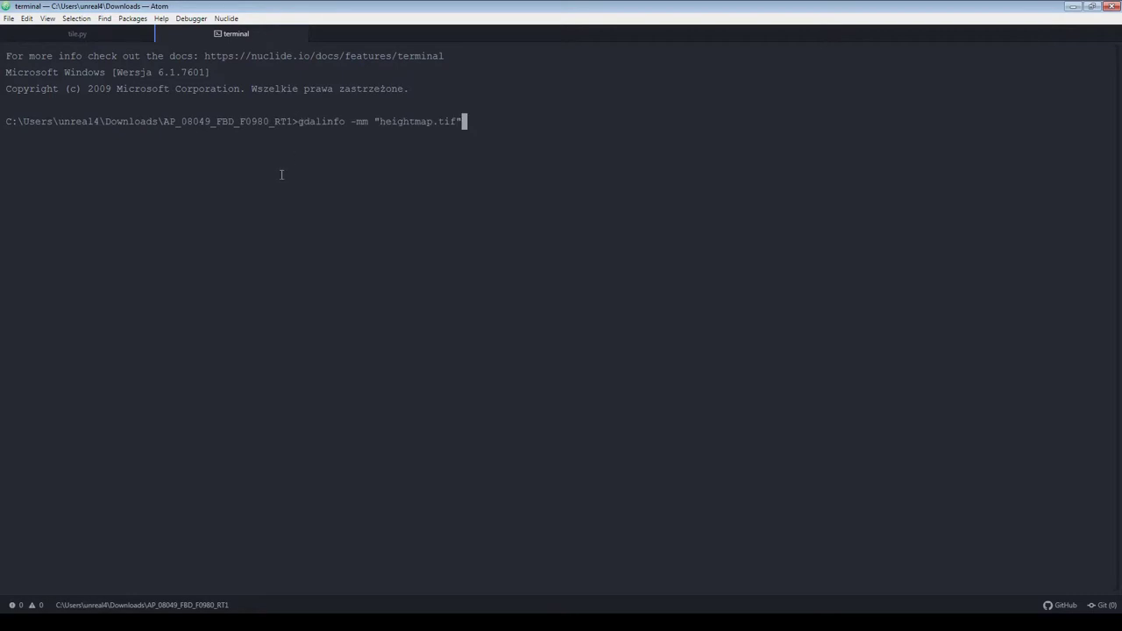
key("Return")
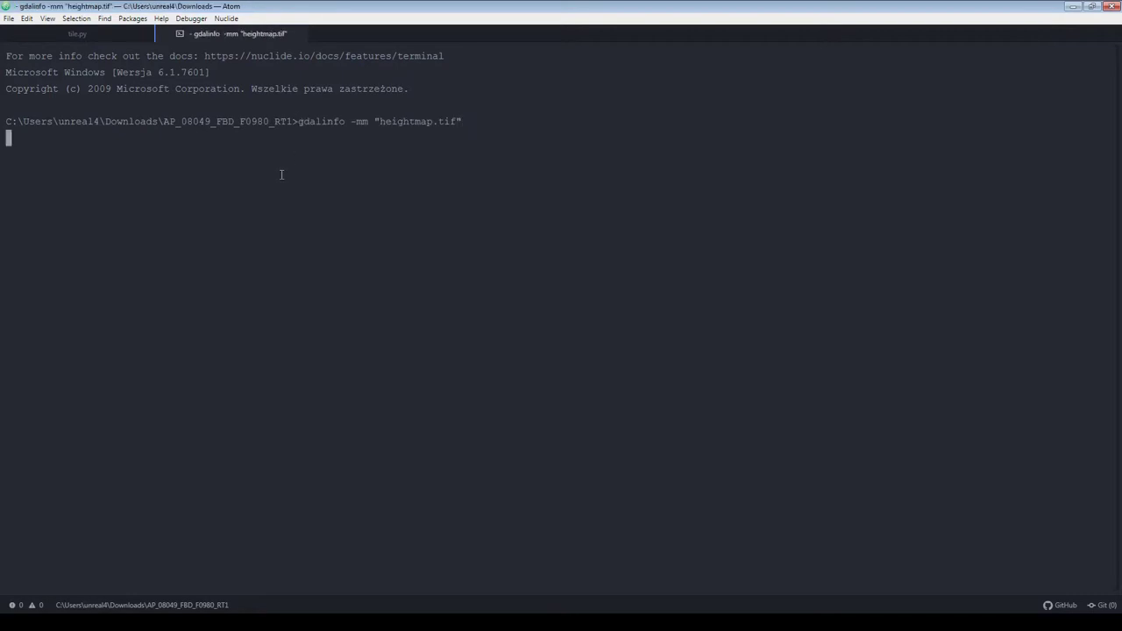
left_click_drag(129, 546, 224, 547)
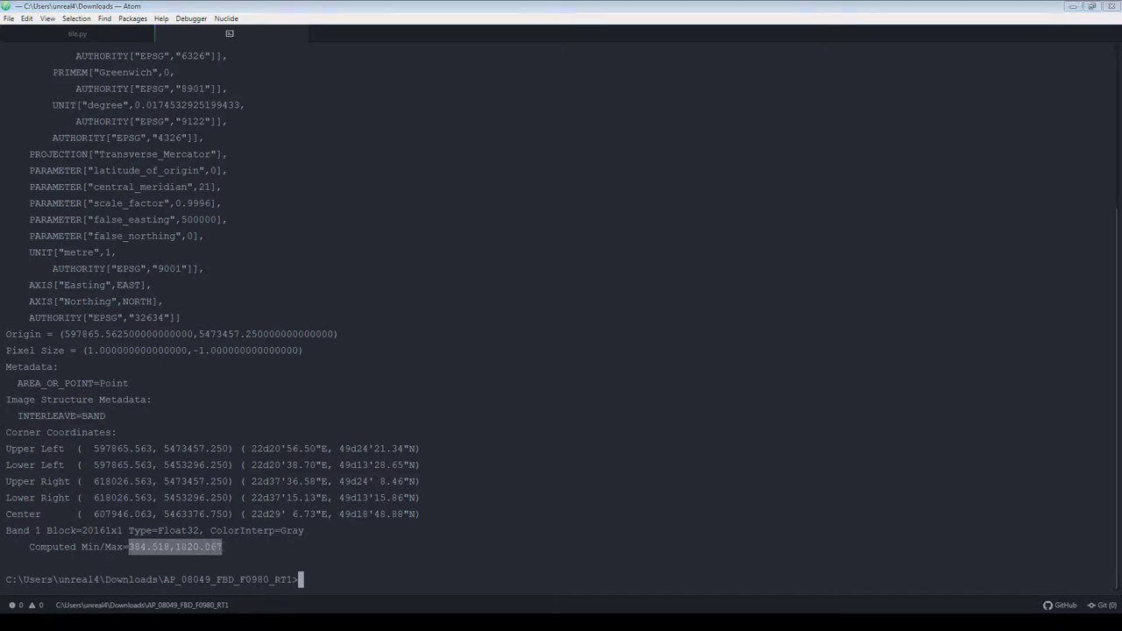
key("ctrl+Tab")
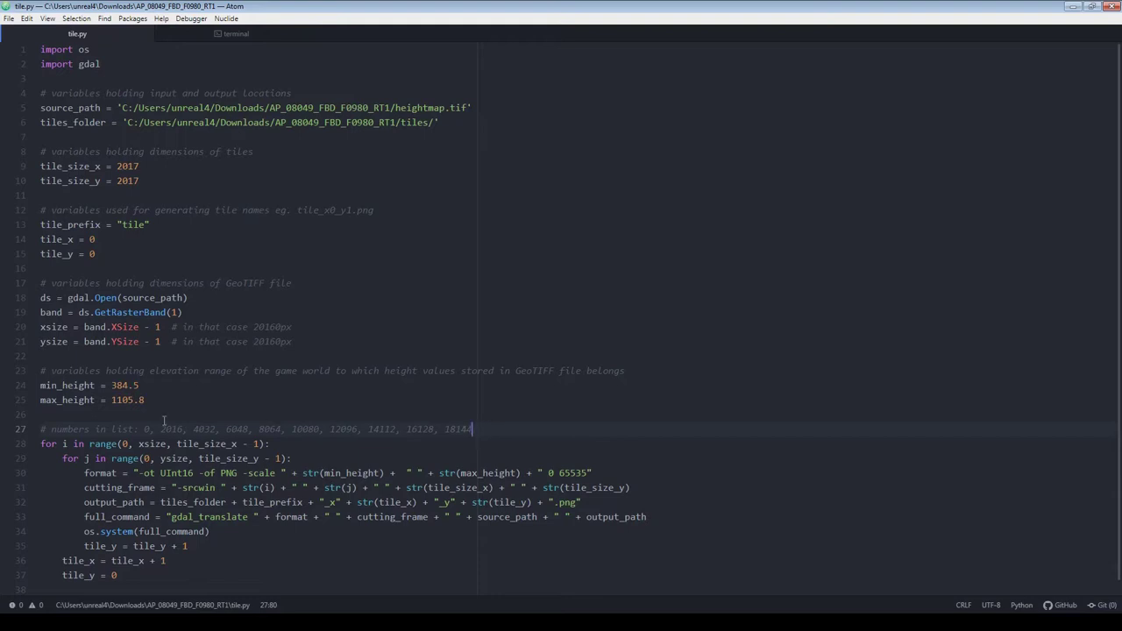
double_click(101, 444)
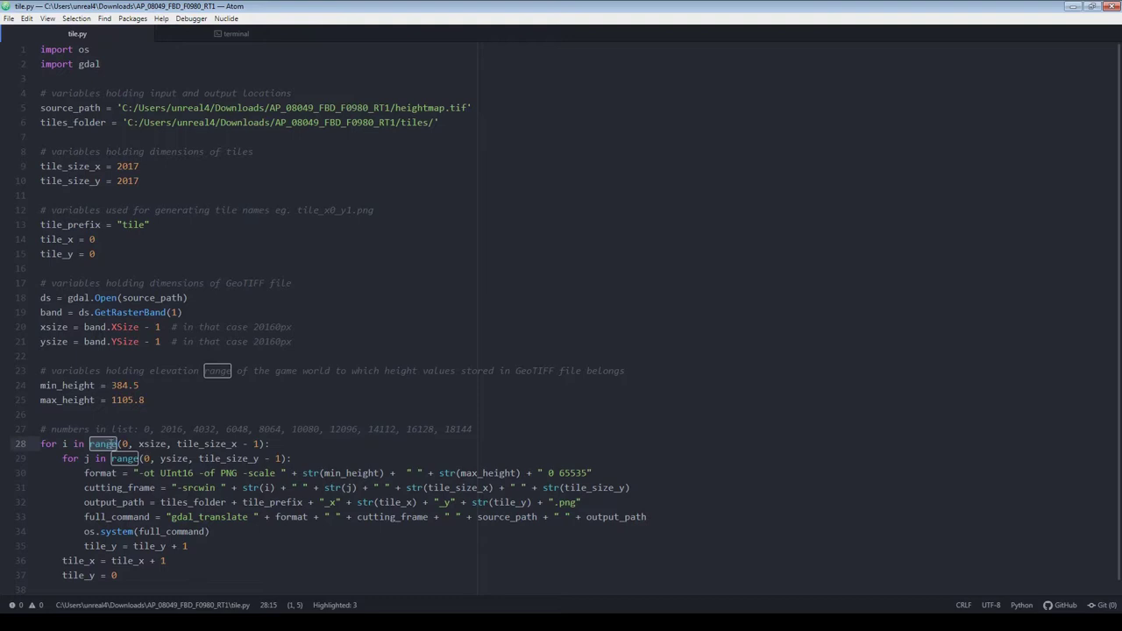
left_click_drag(111, 444, 177, 443)
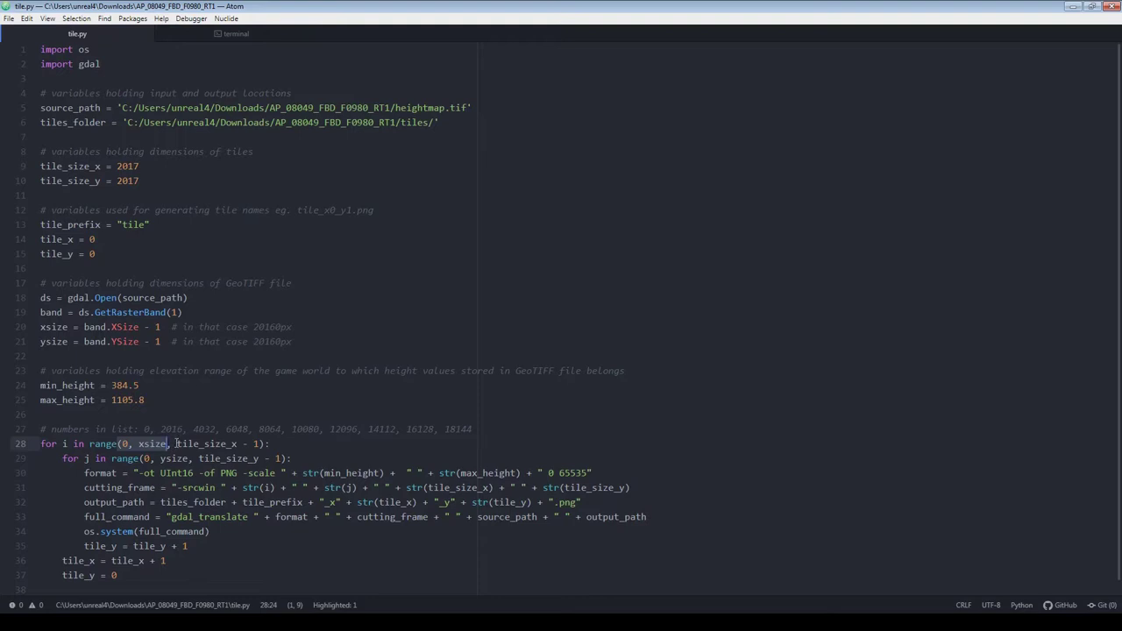
left_click(176, 443)
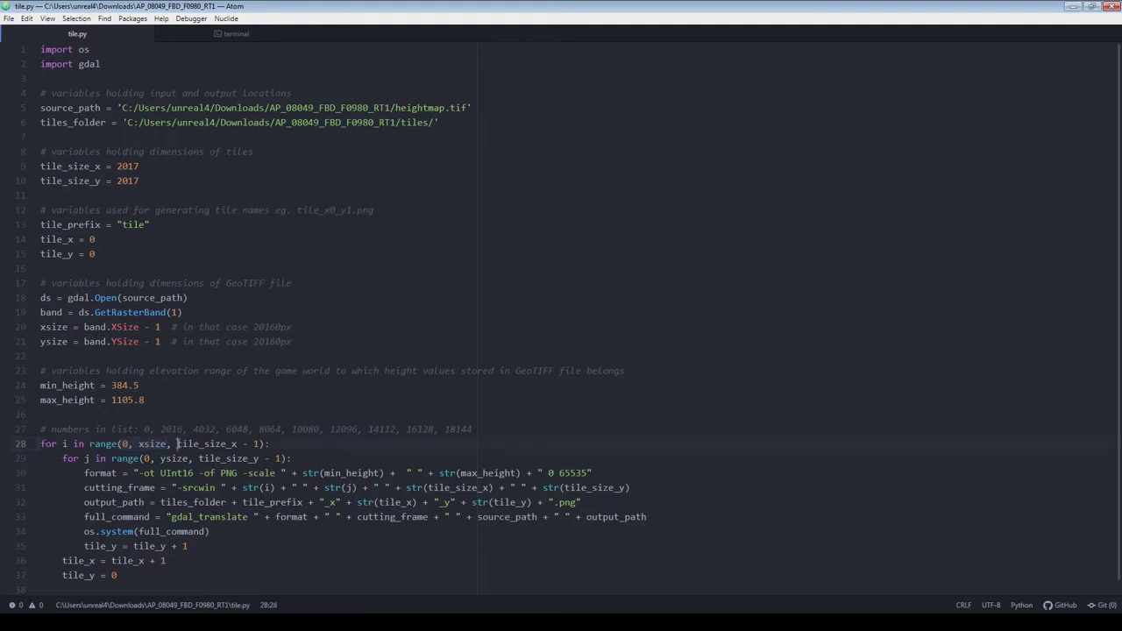
left_click_drag(176, 444, 257, 443)
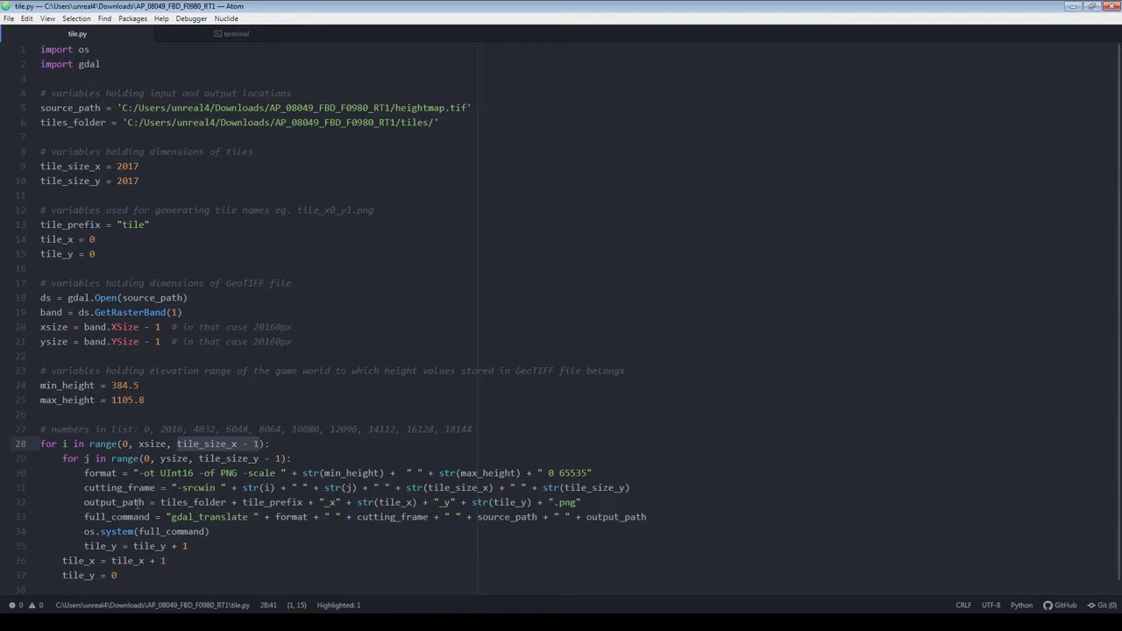
left_click(85, 516)
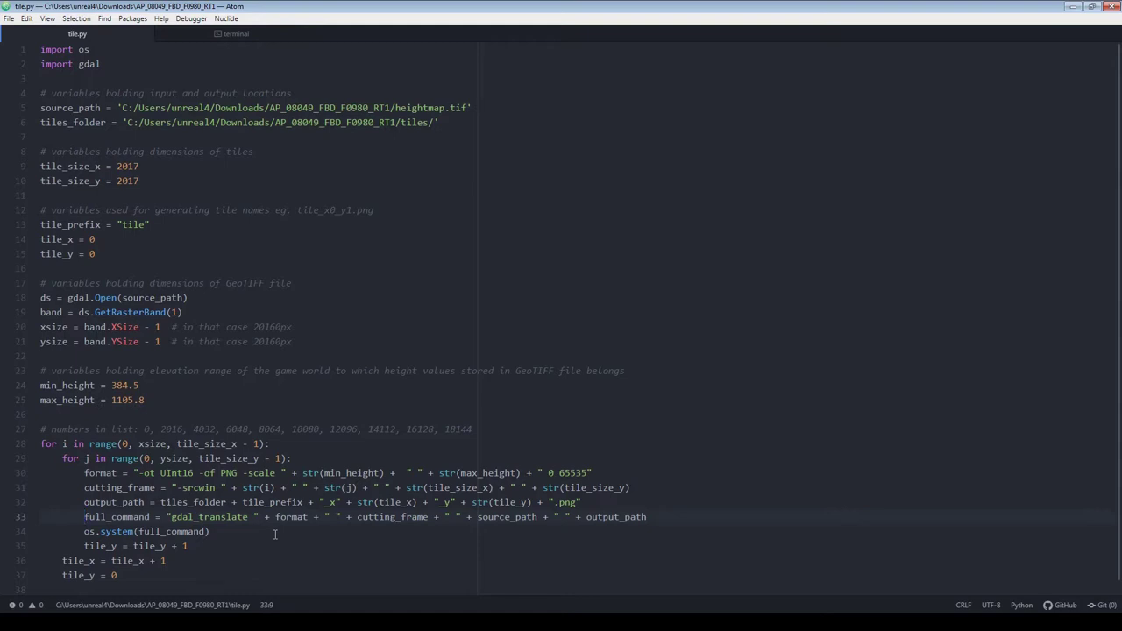
double_click(290, 518)
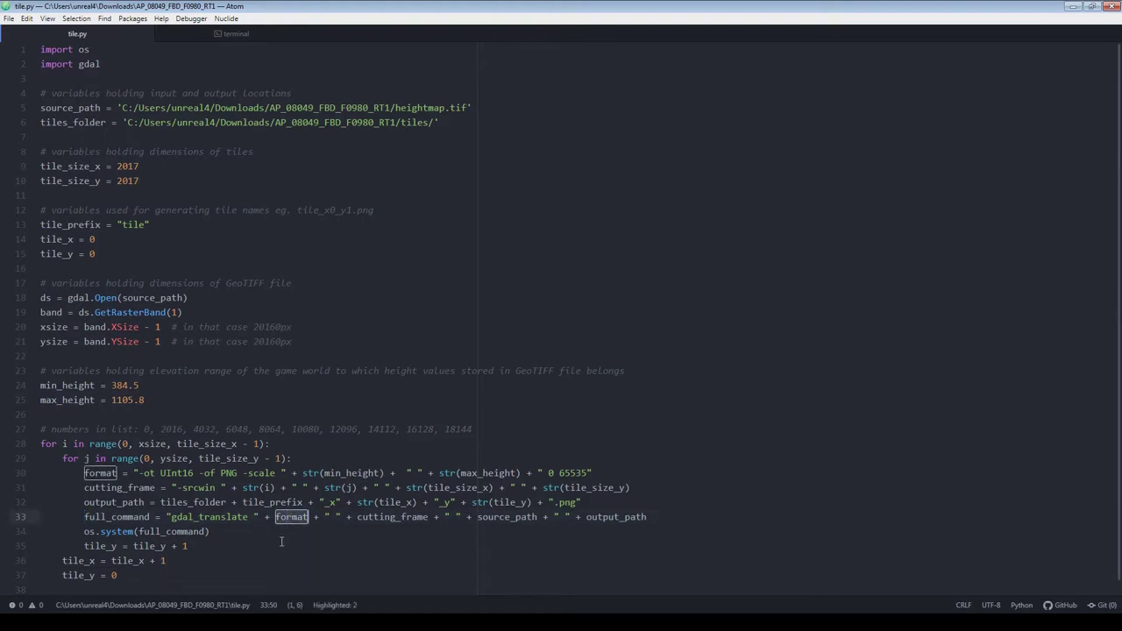
left_click_drag(141, 473, 242, 473)
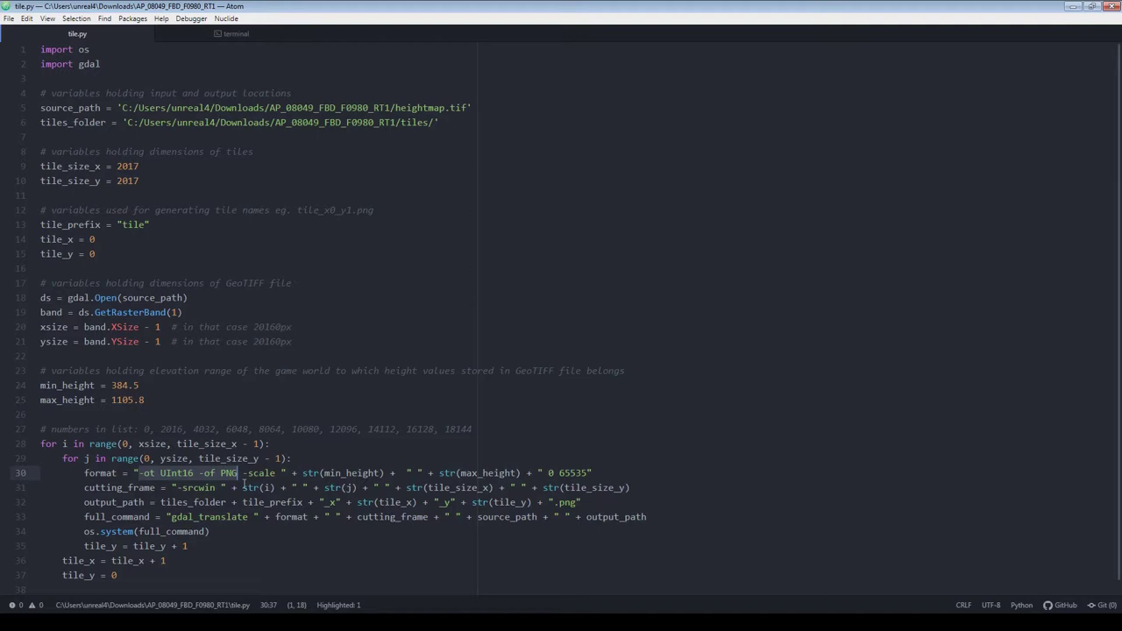
left_click_drag(242, 473, 596, 473)
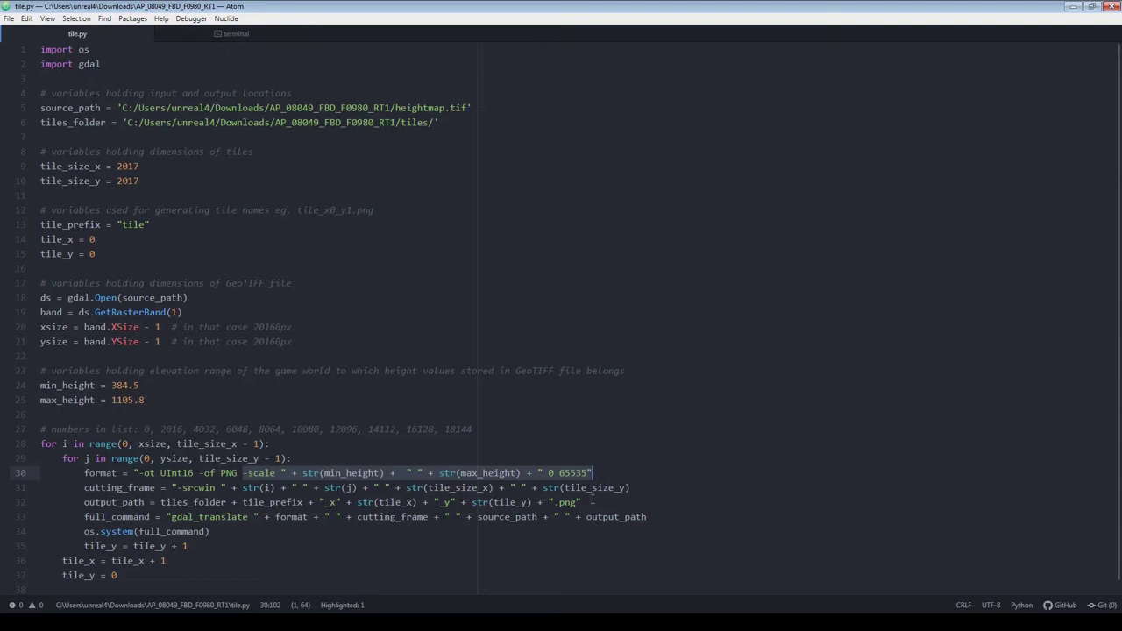
double_click(387, 517)
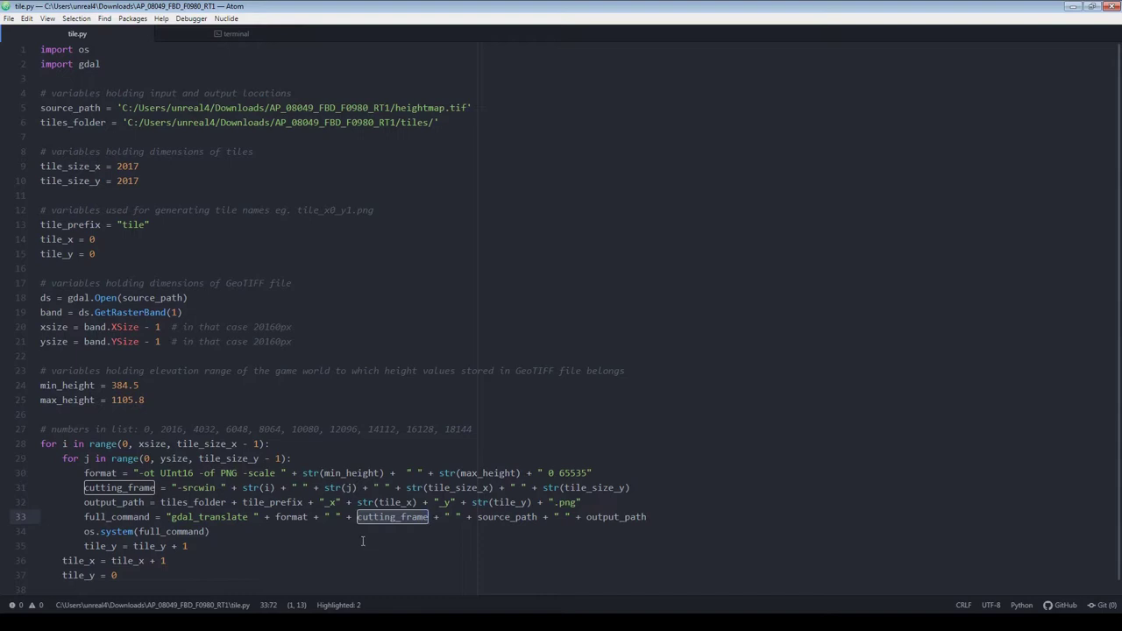
left_click_drag(243, 487, 633, 488)
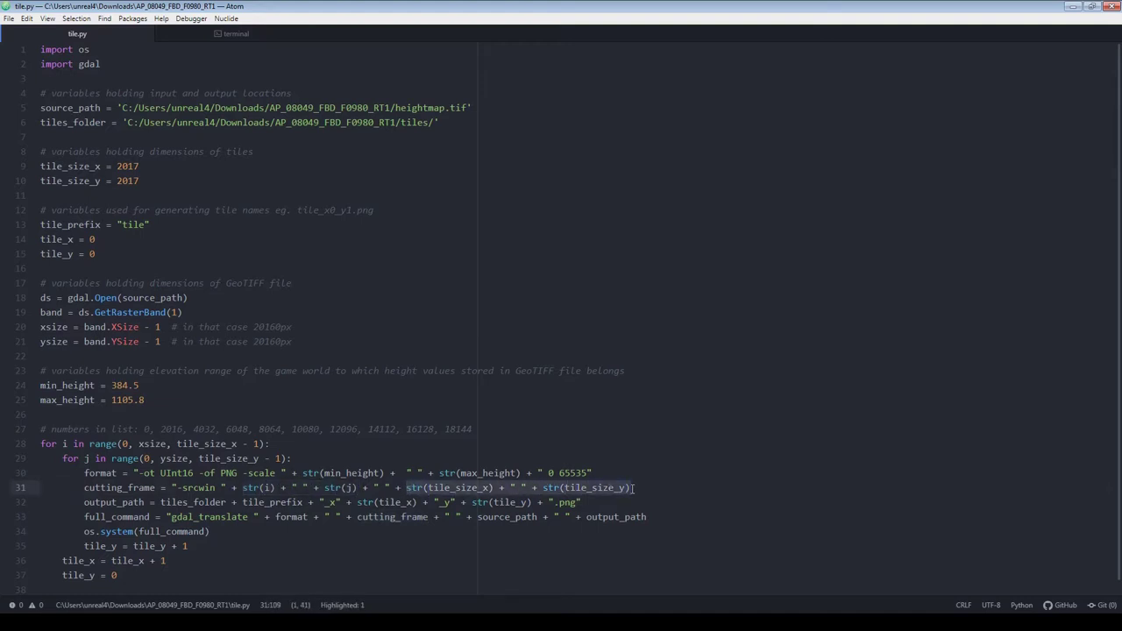
left_click_drag(477, 518, 650, 518)
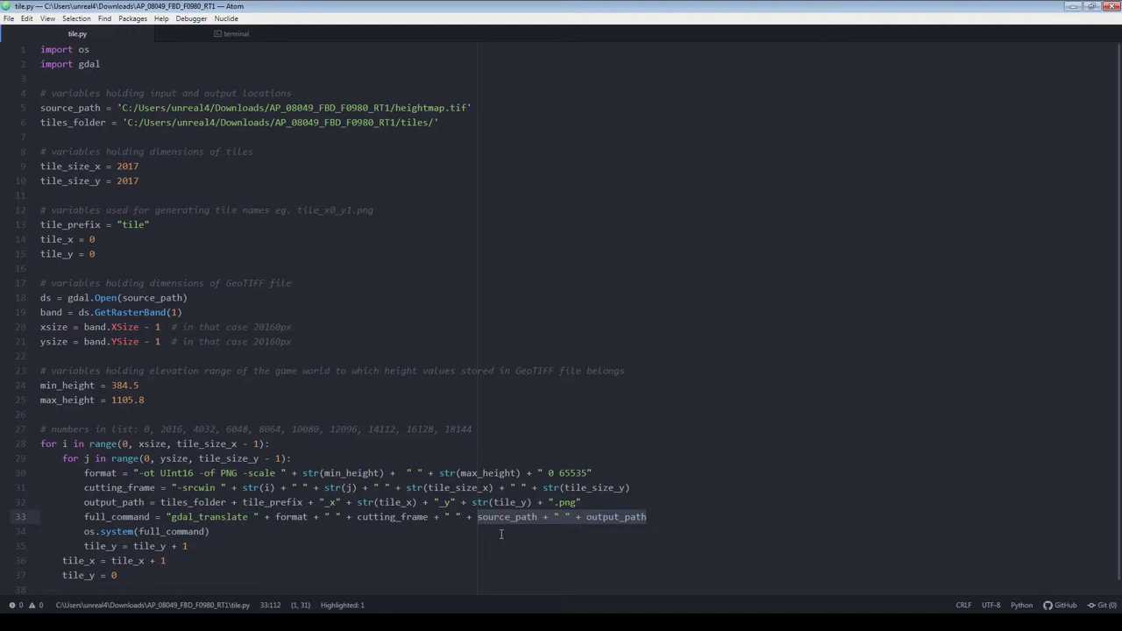
double_click(608, 518)
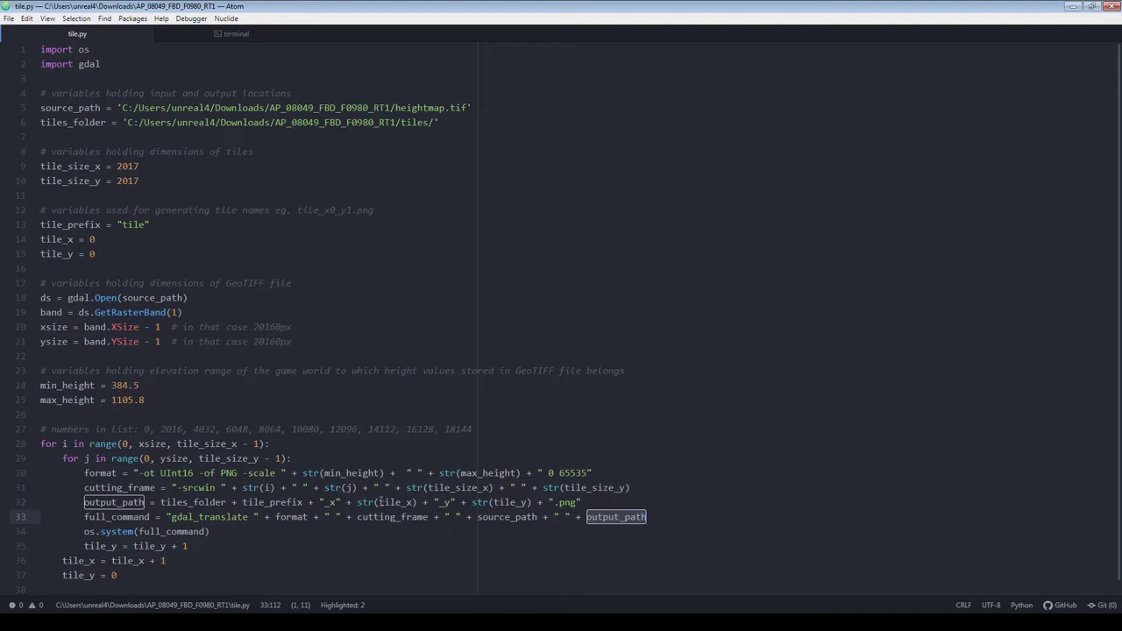
left_click(161, 326)
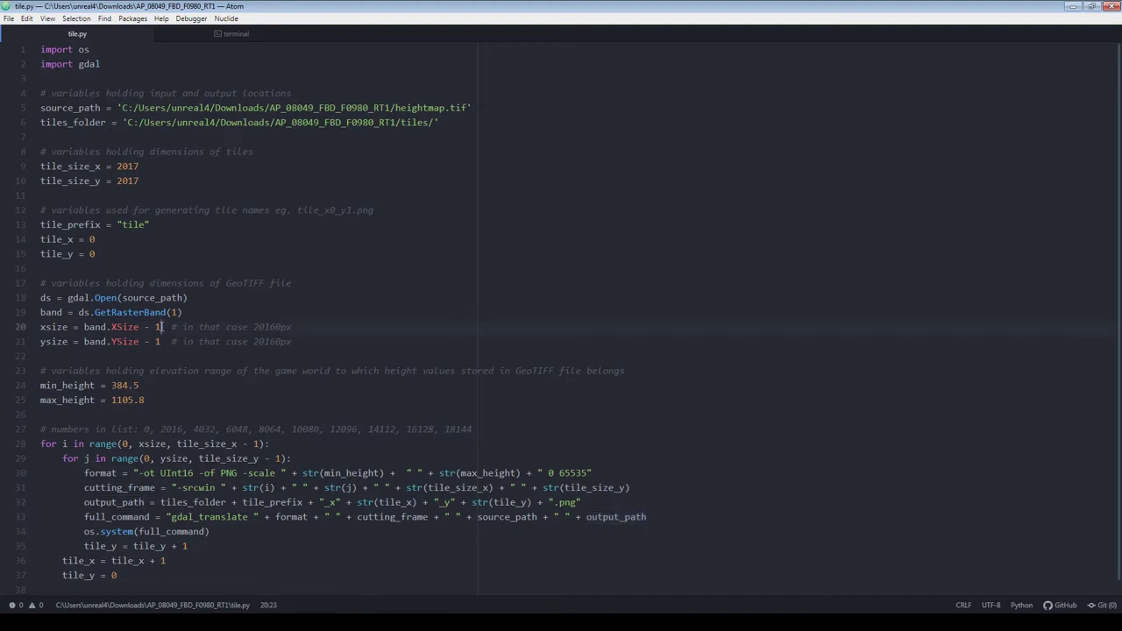
left_click(162, 341)
left_click(258, 444)
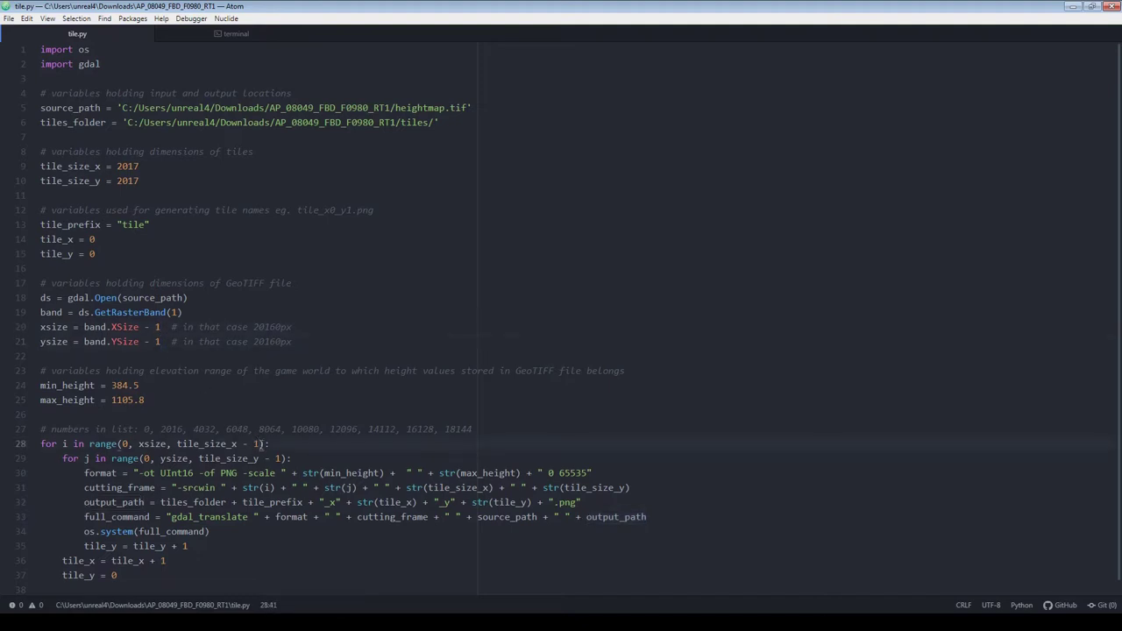
- Run tile.py from Atom's terminal and open the tiles folder to check the PNG tiles
left_click(279, 458)
left_click(235, 37)
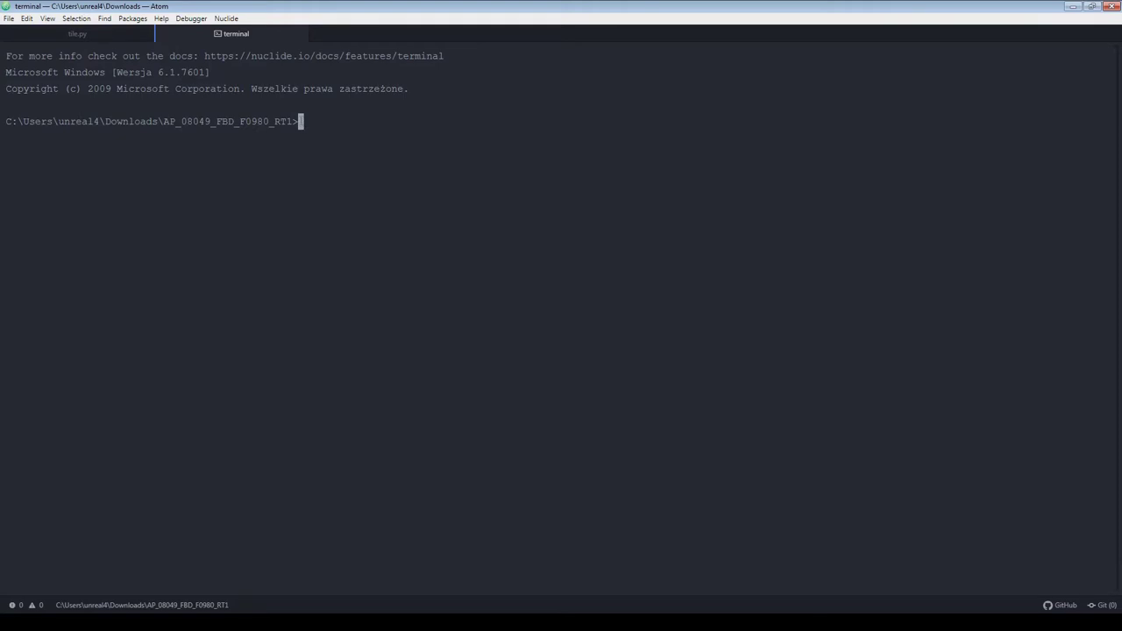
type("tile.py")
key("Return")
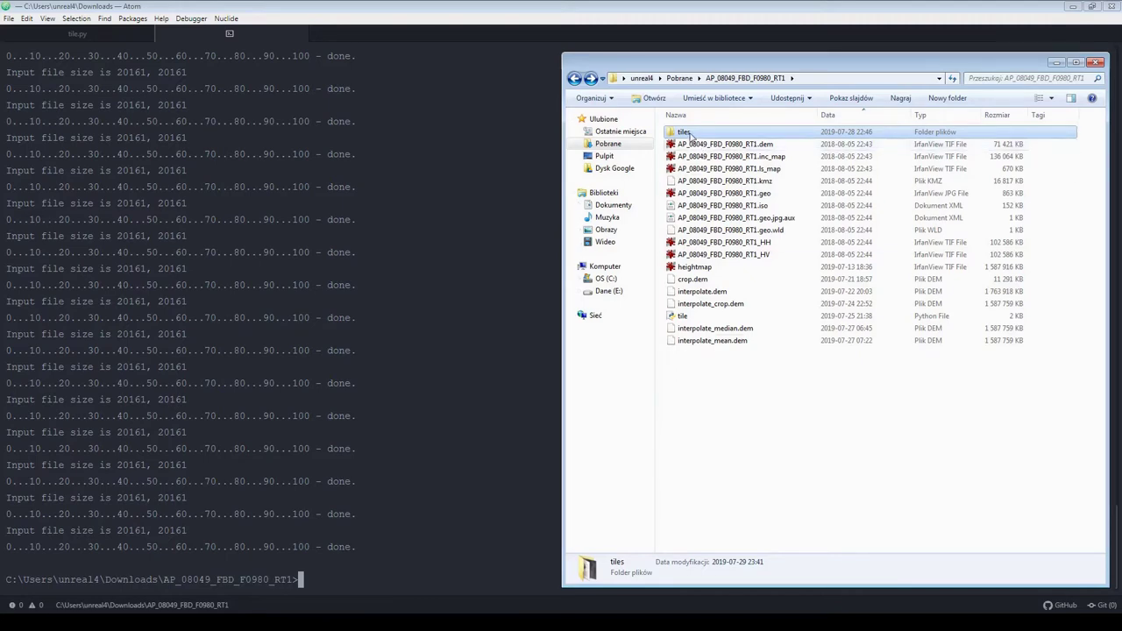
double_click(691, 133)
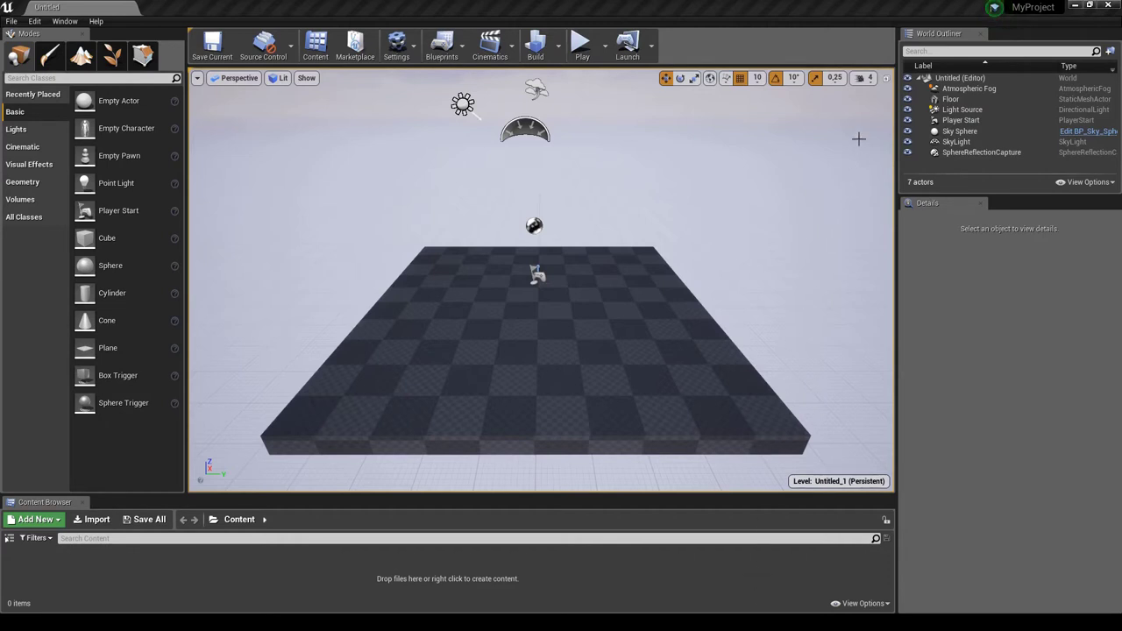
- Delete the default Floor actor from the level
left_click(948, 99)
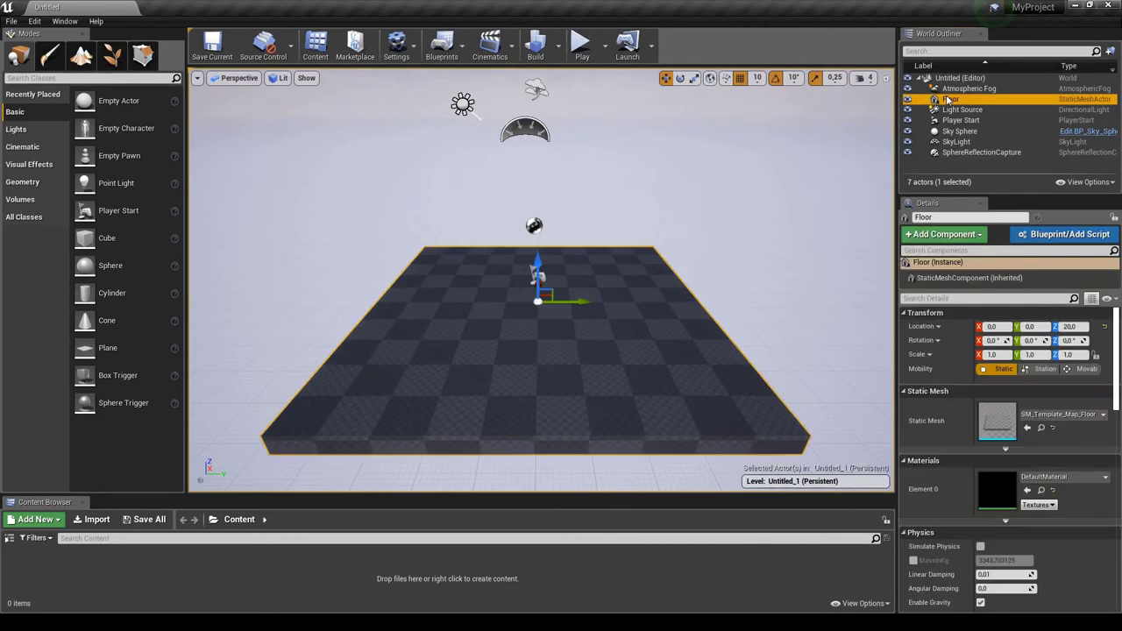
key("Delete")
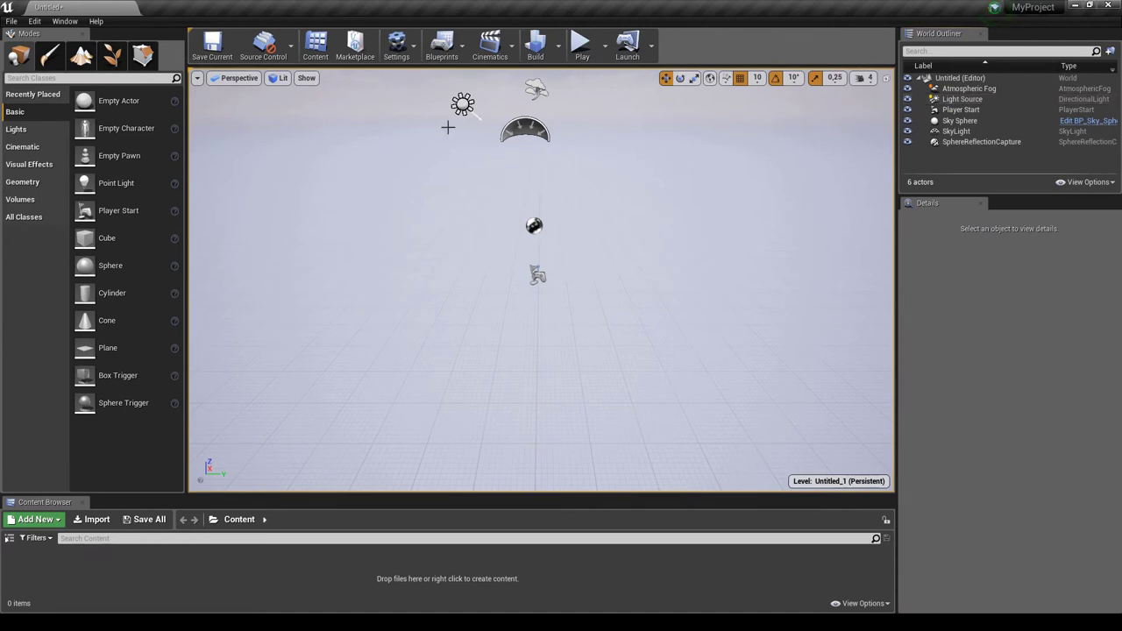
- Save the current level under the name world
left_click(212, 45)
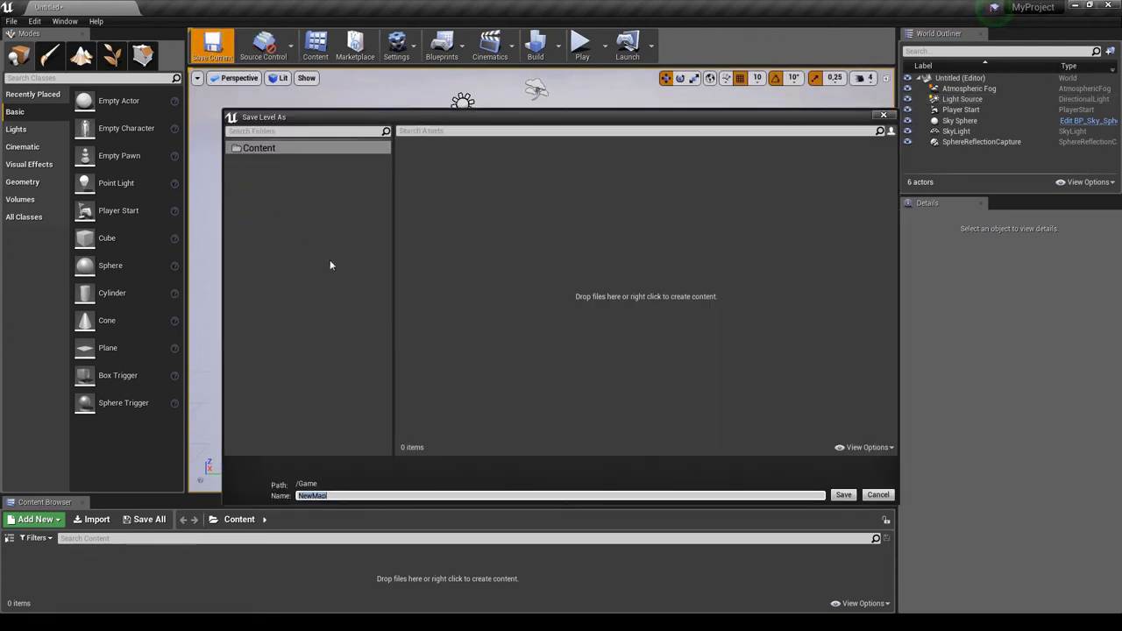
type("world")
key("Return")
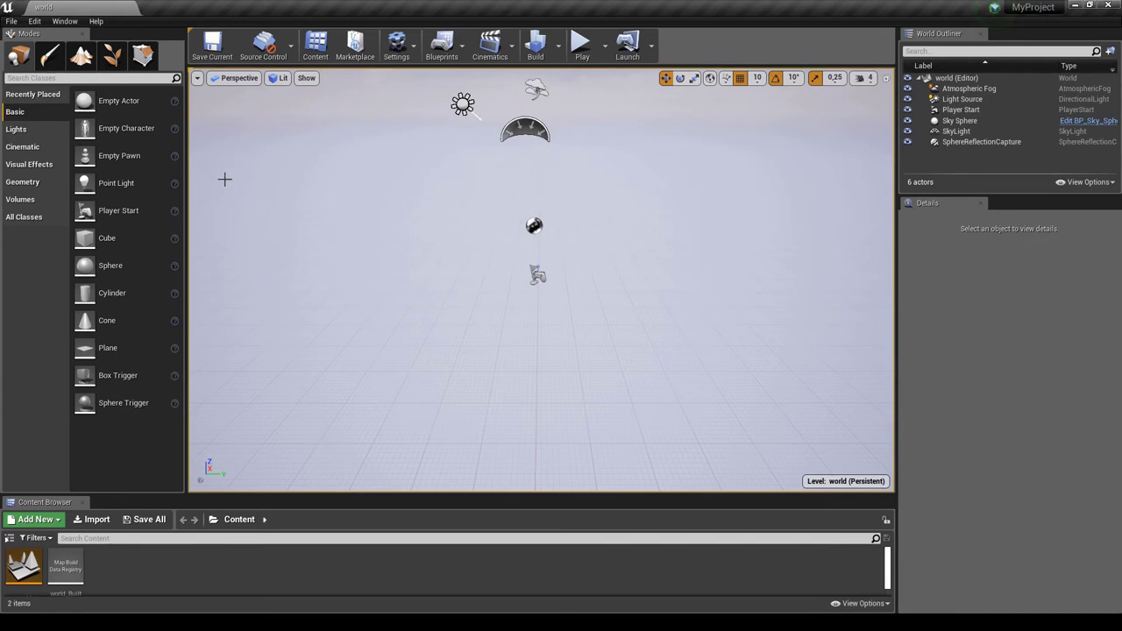
- Enable World Composition in World Settings and save the level again
left_click(64, 21)
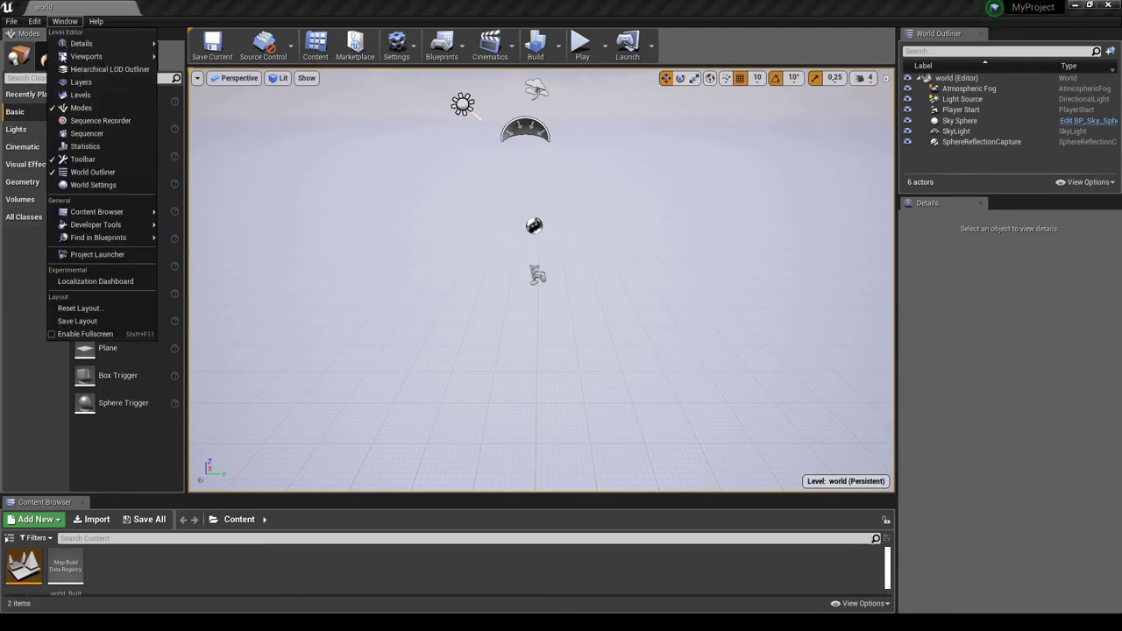
left_click(105, 183)
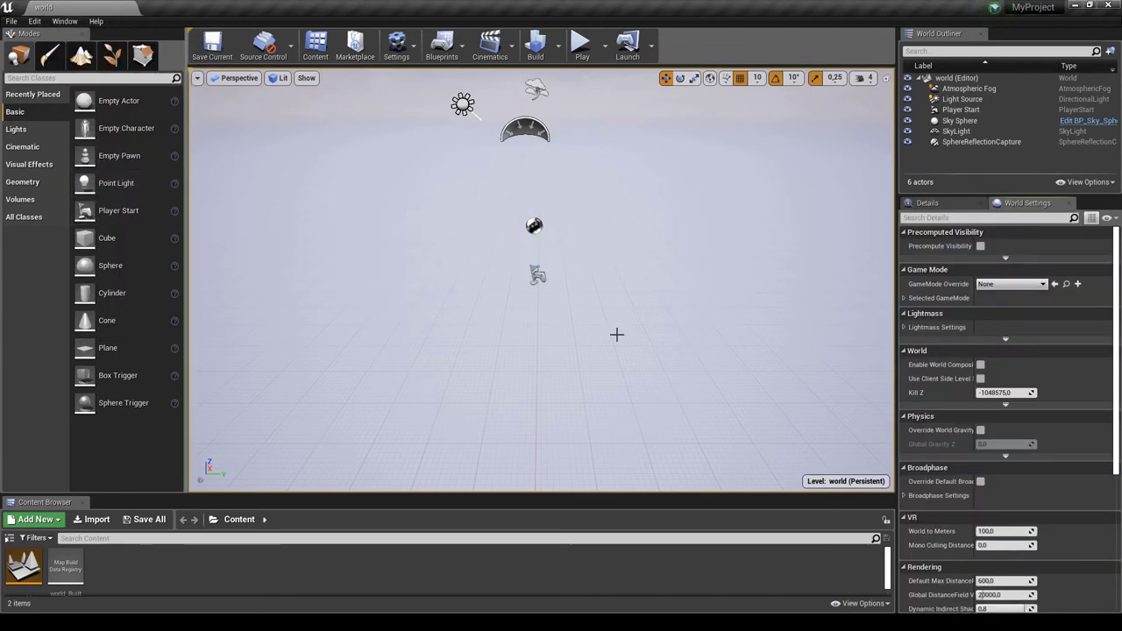
left_click(980, 365)
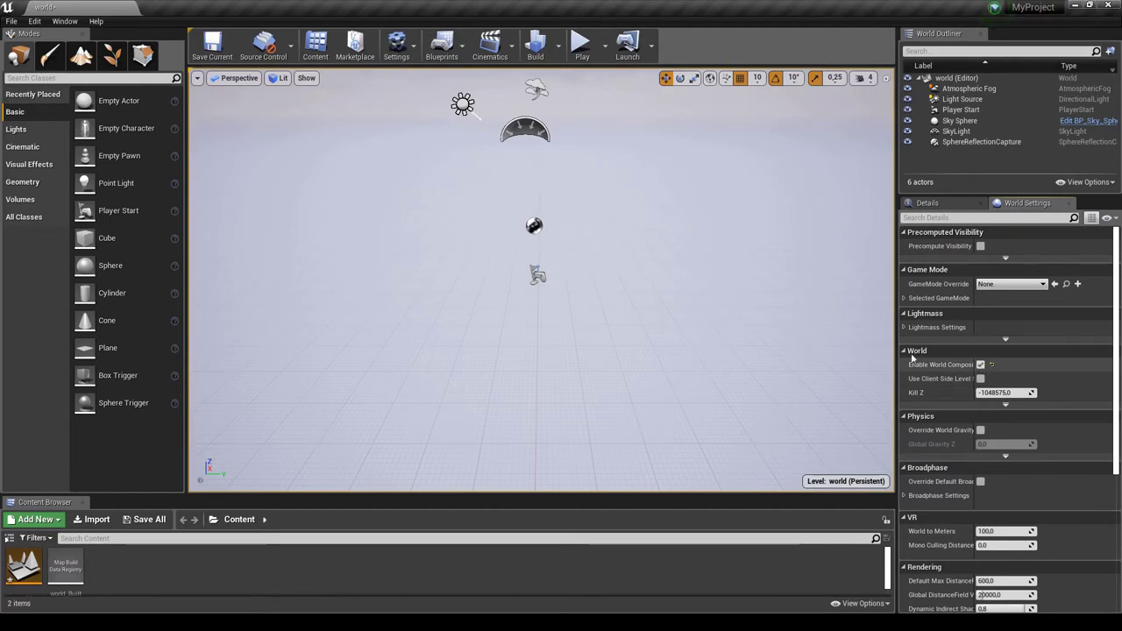
left_click(213, 49)
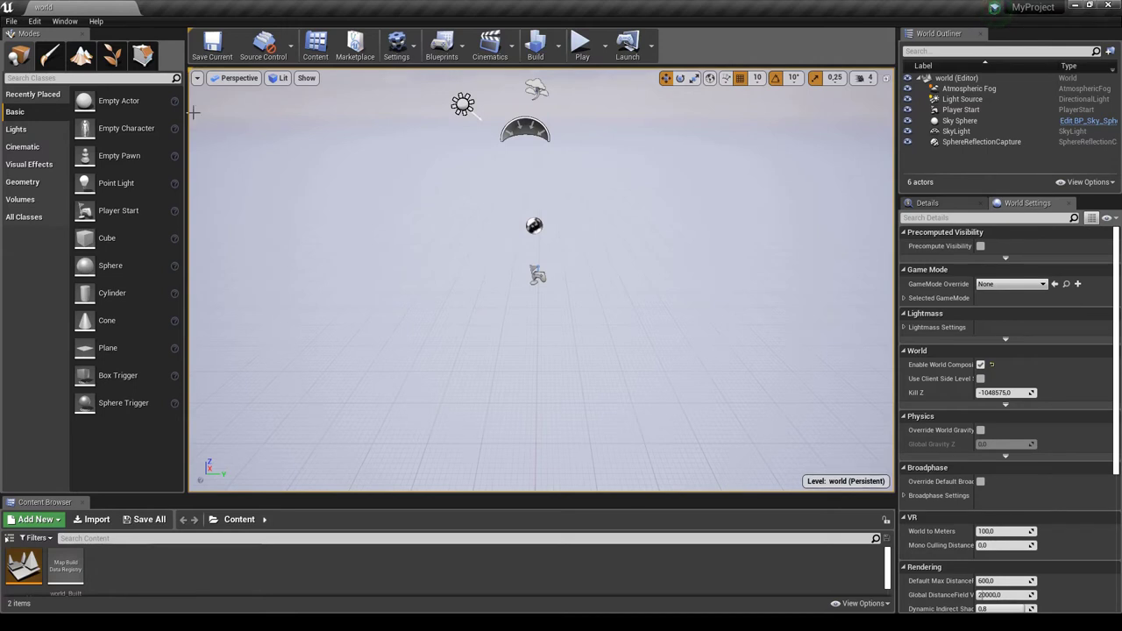
left_click(66, 23)
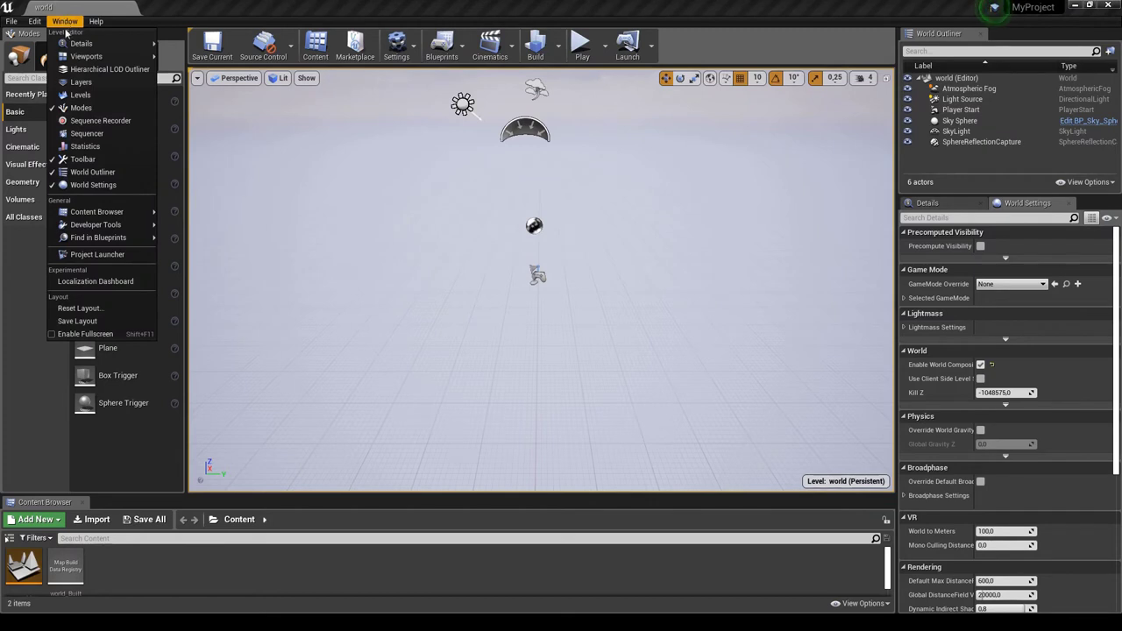
- Start an Import Tiled Landscape from the Levels panel
left_click(80, 94)
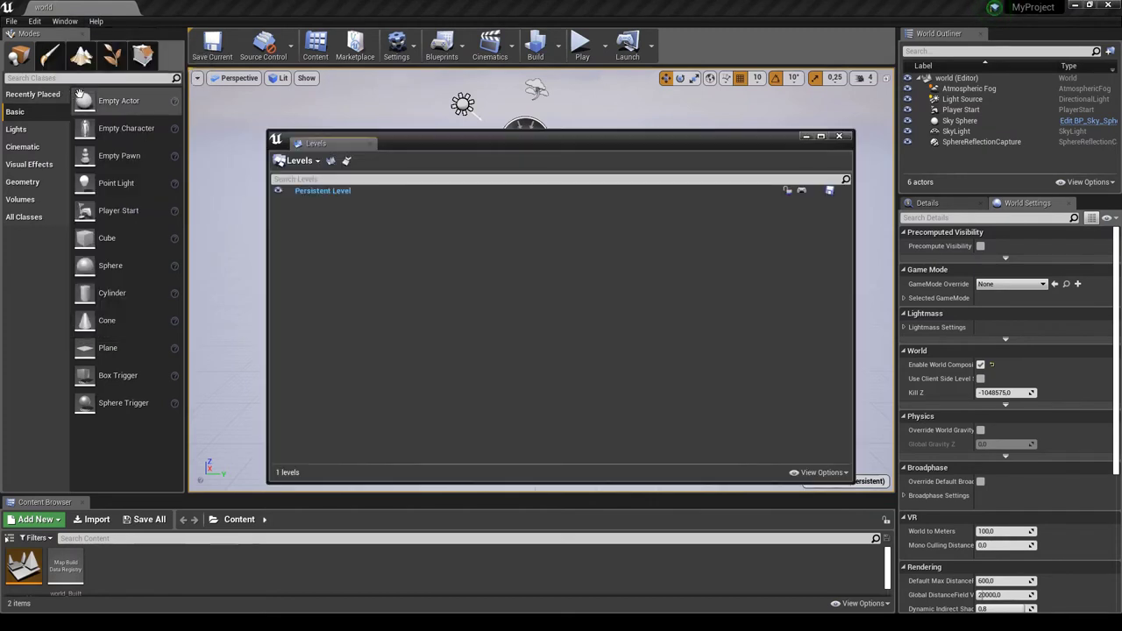
left_click(314, 162)
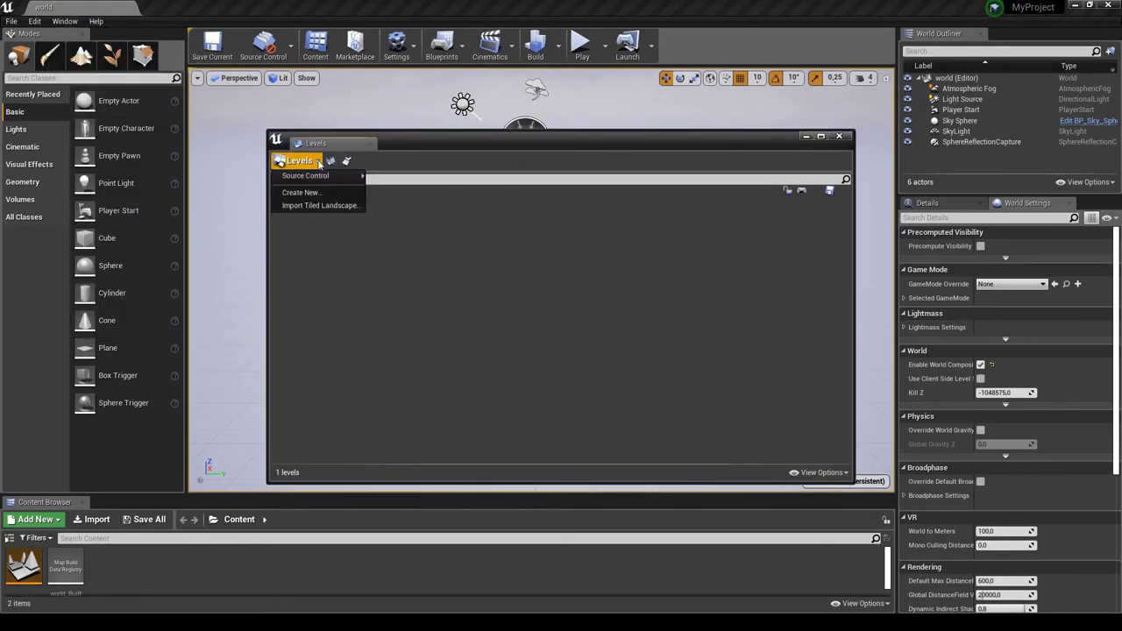
left_click(308, 207)
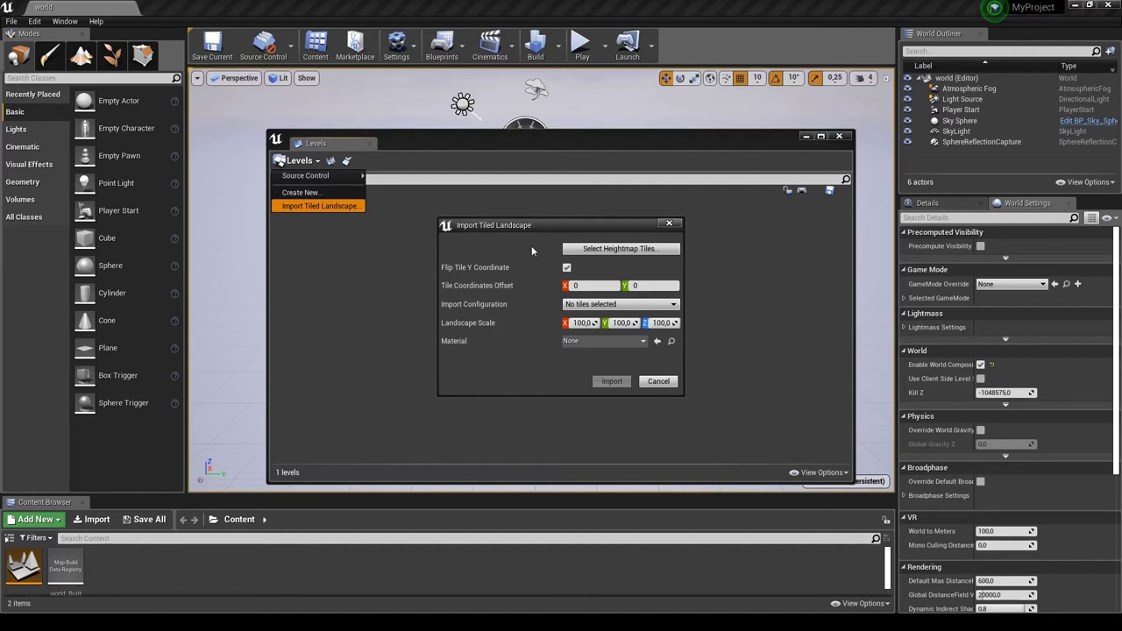
- Select all heightmap tiles in MyProject's tiles folder, giving 100 tiles of 2017x2017
left_click(589, 250)
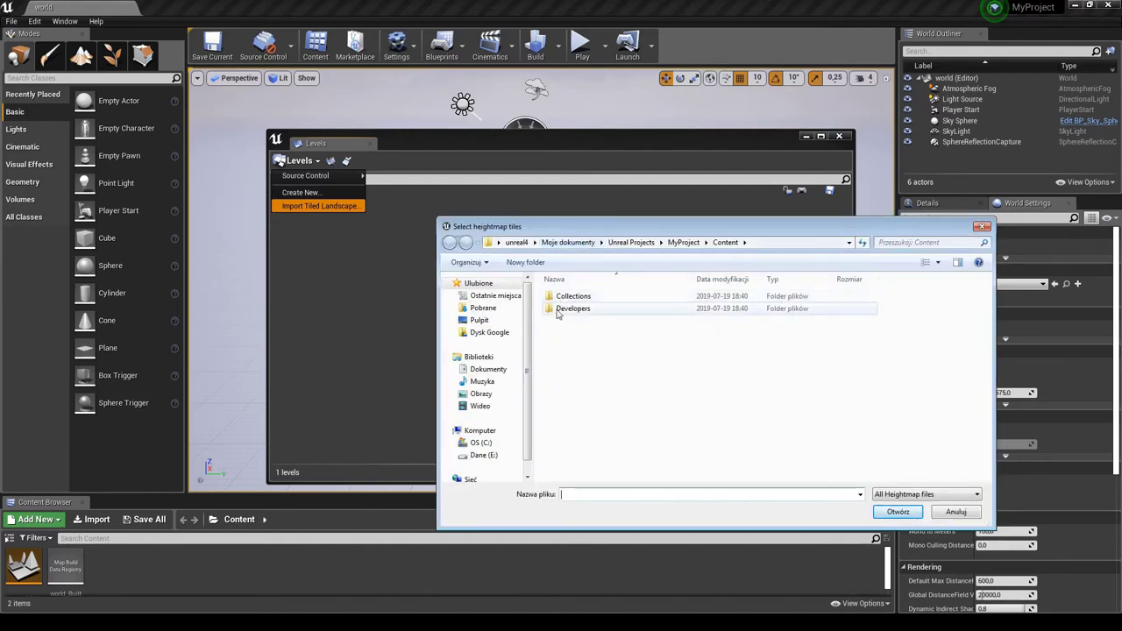
left_click(683, 243)
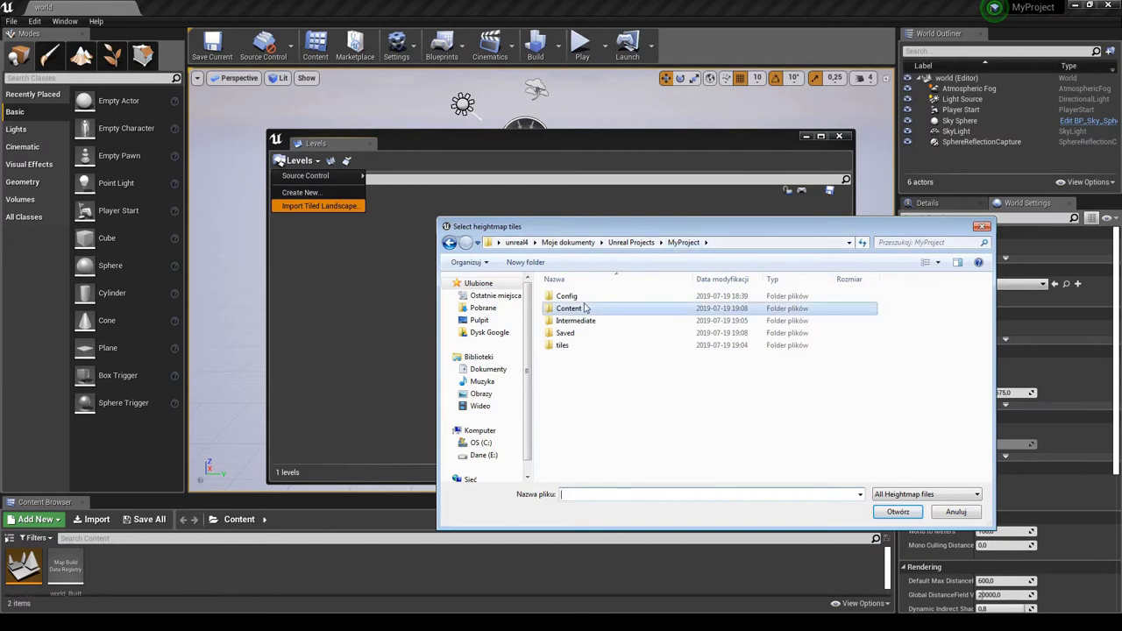
double_click(563, 346)
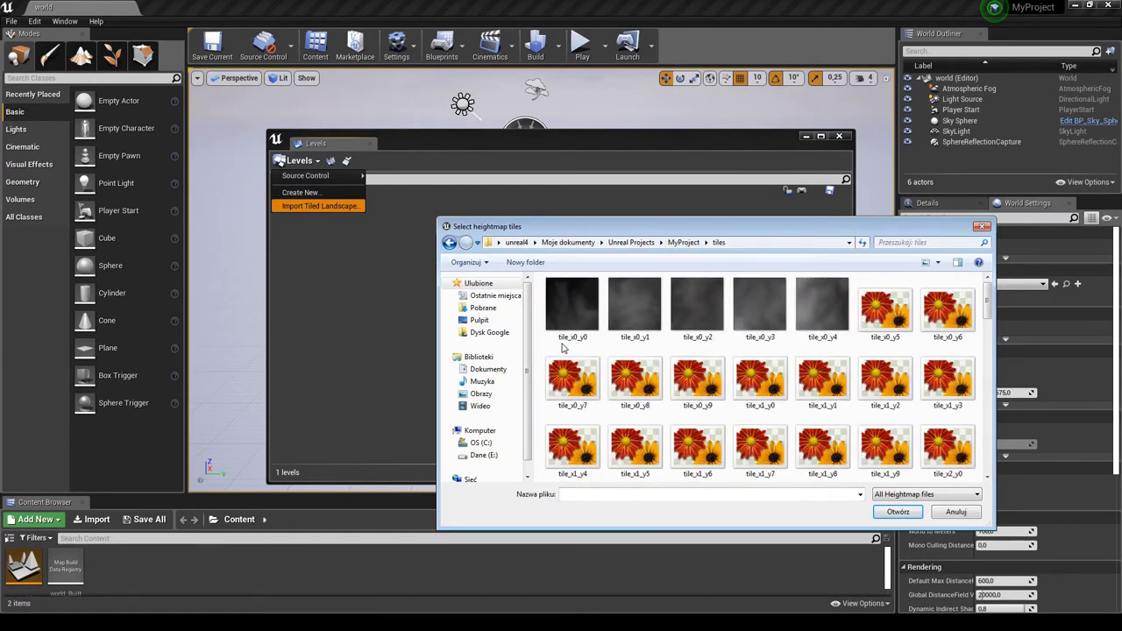
key("ctrl+a")
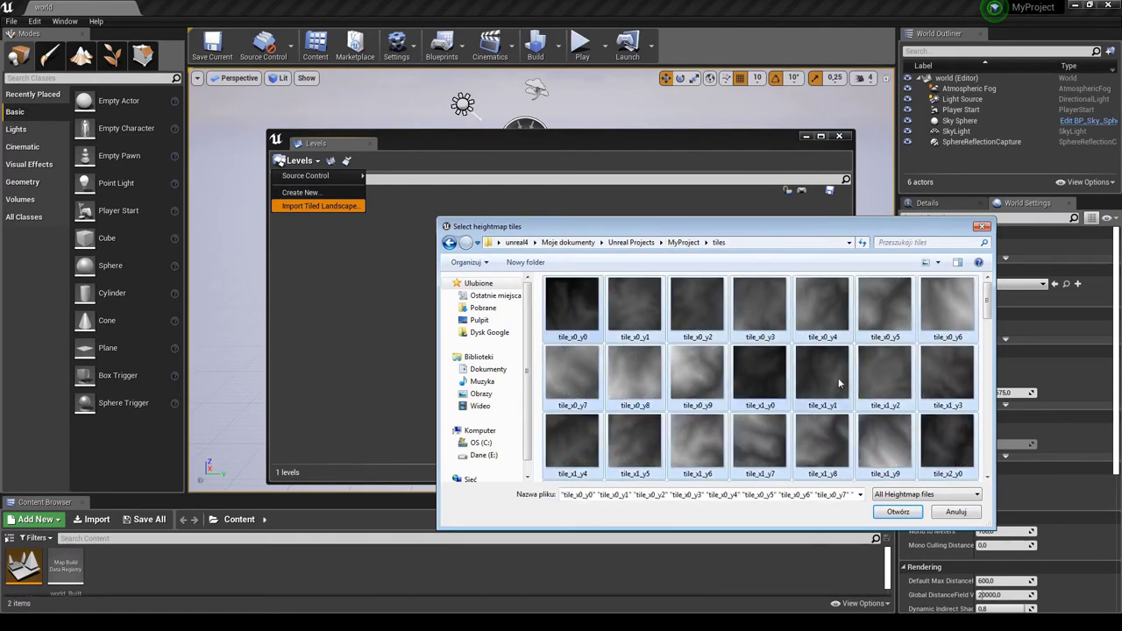
left_click(898, 513)
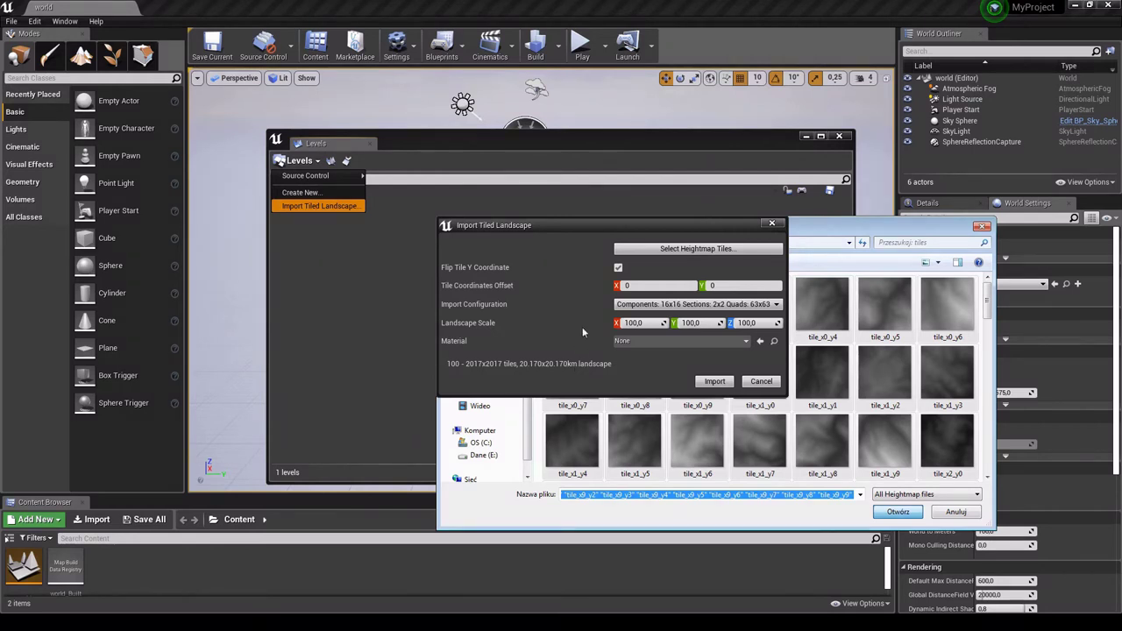
- Turn off Flip Tile Y Coordinate in the tiled landscape import settings
left_click(618, 269)
key("alt+Tab")
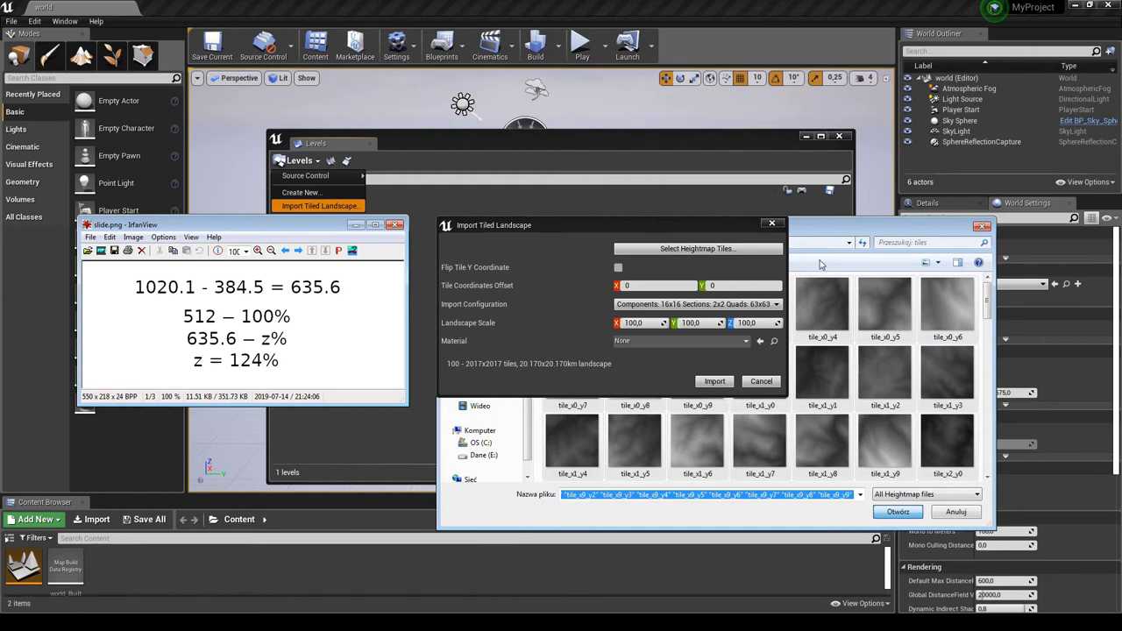
- Set the landscape's Z scale to 124 and start the tiled landscape import
left_click(748, 323)
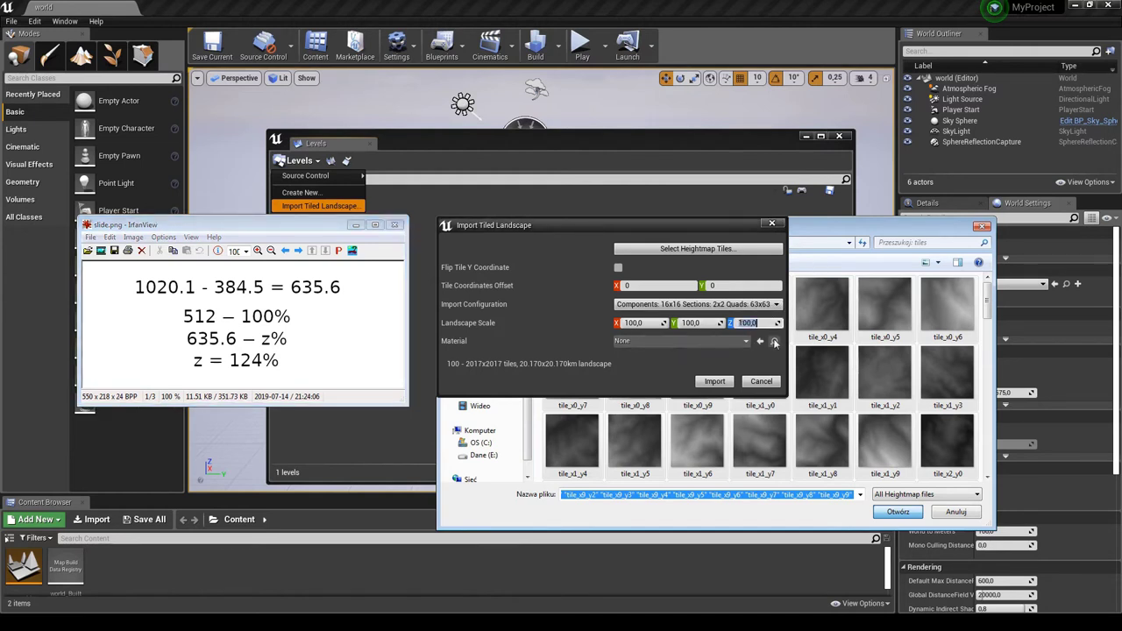
type("124")
key("Return")
key("Return")
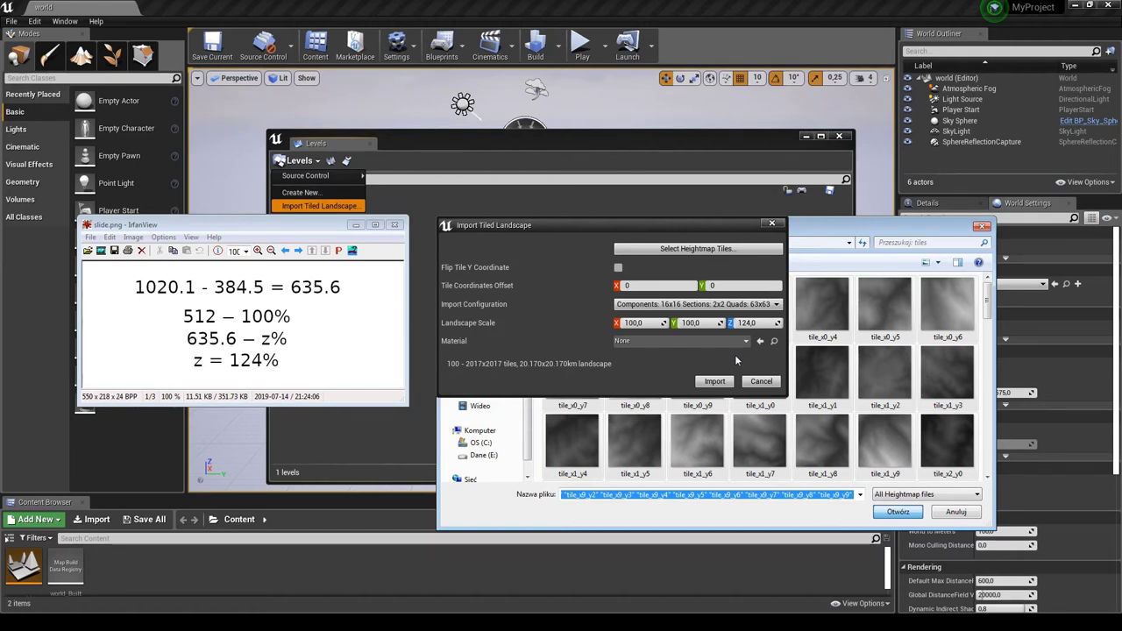
left_click(714, 382)
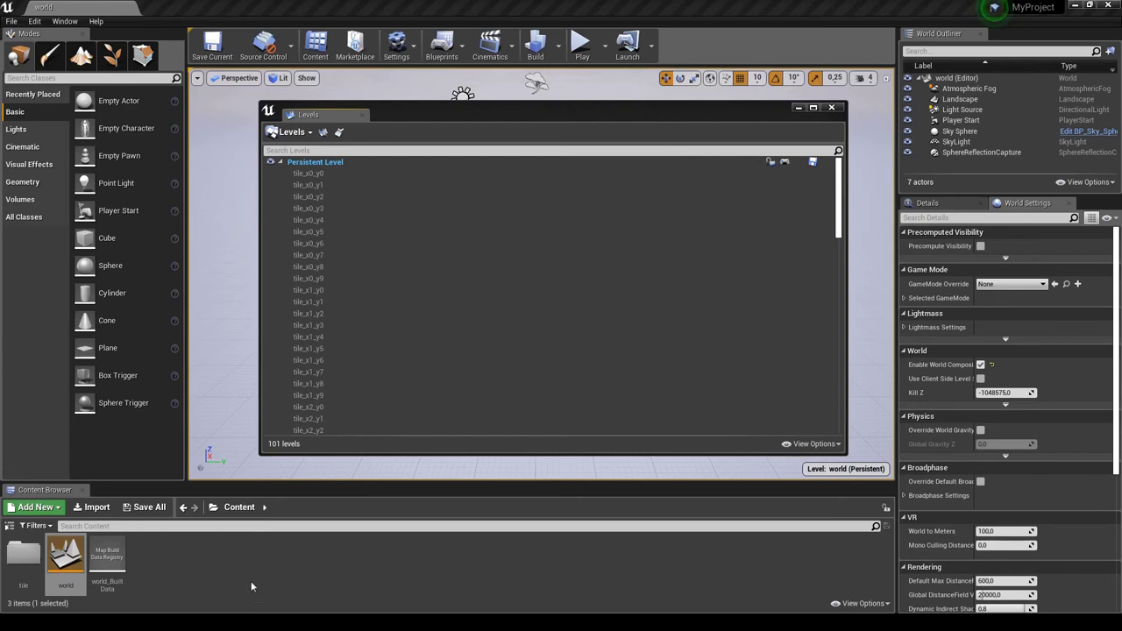
- Select all tile levels from tile_x0_y0 through tile_x9_y9 and load them
left_click(331, 174)
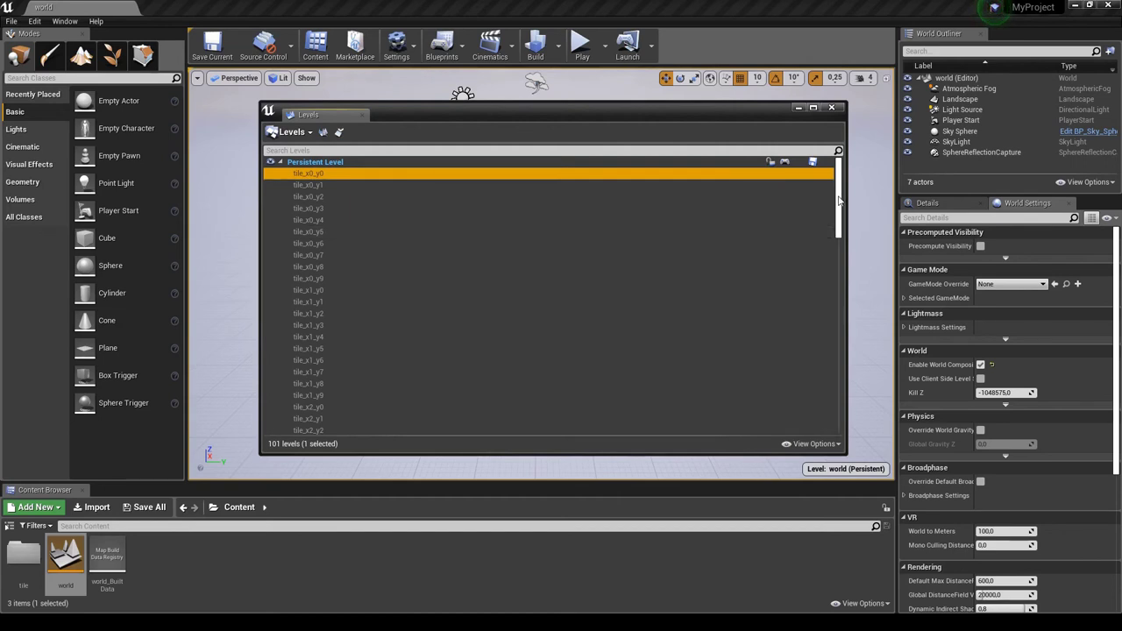
scroll(452, 374, "down", 20)
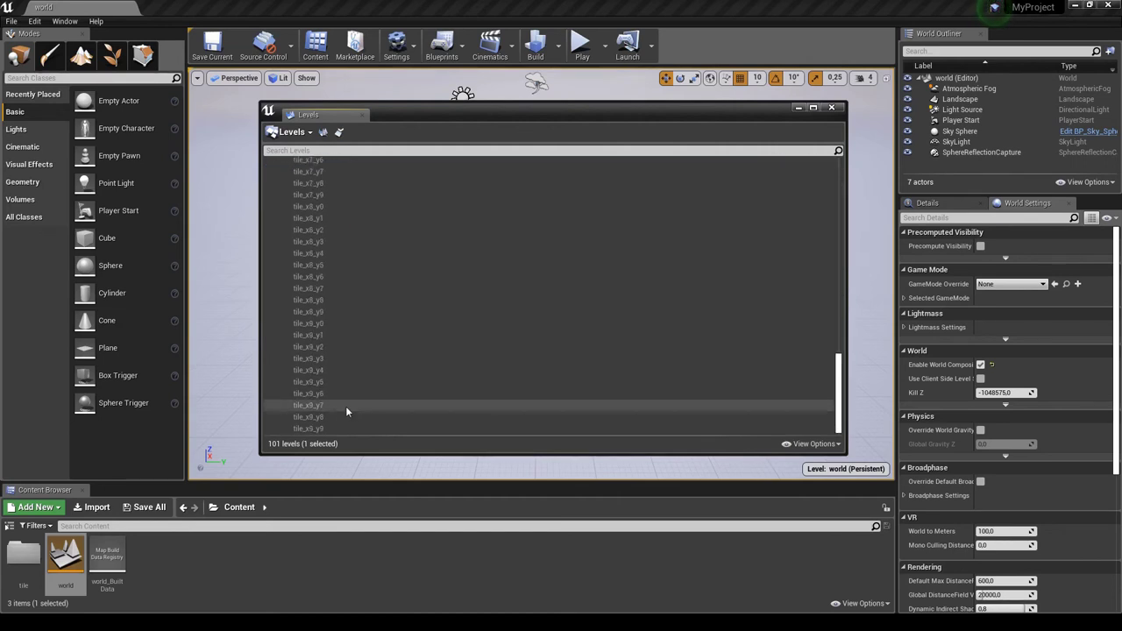
left_click(314, 426, "shift")
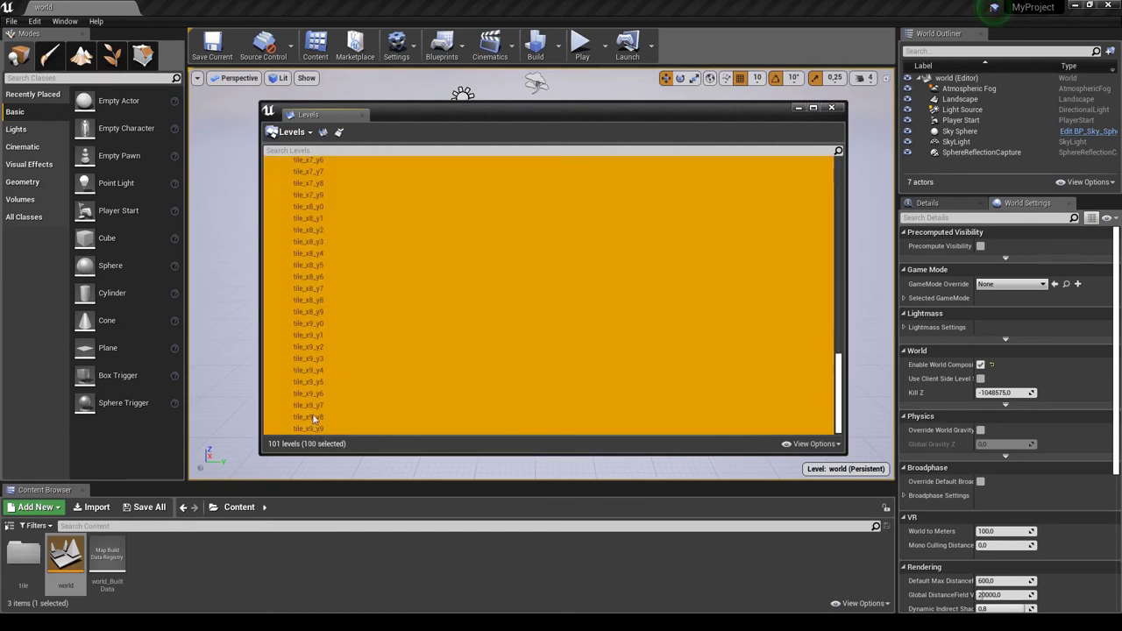
right_click(311, 367)
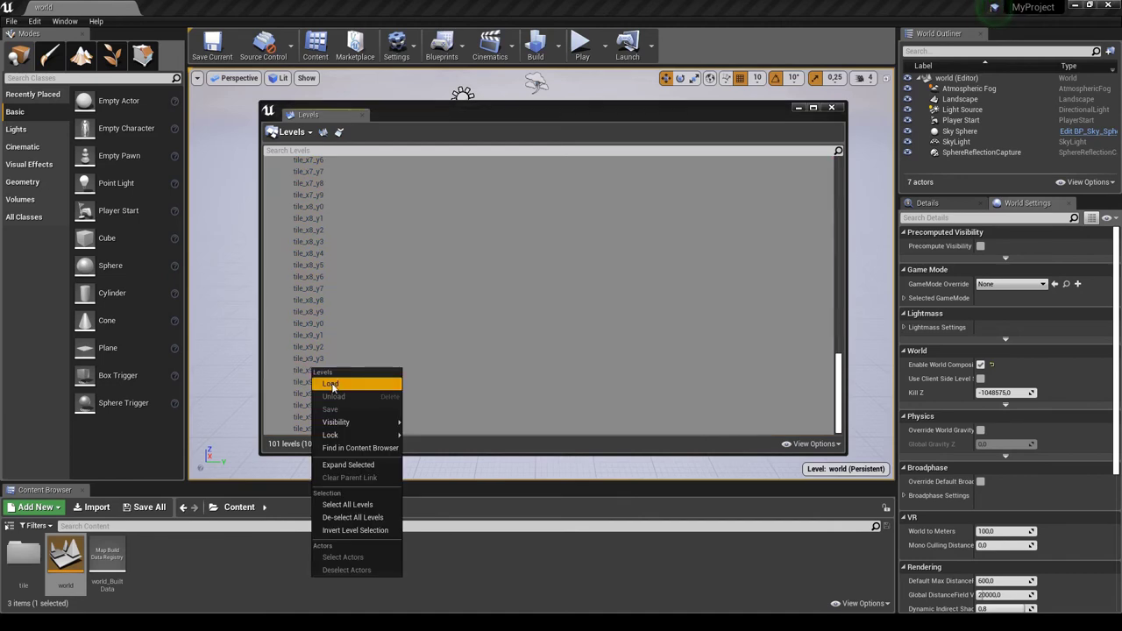
left_click(331, 386)
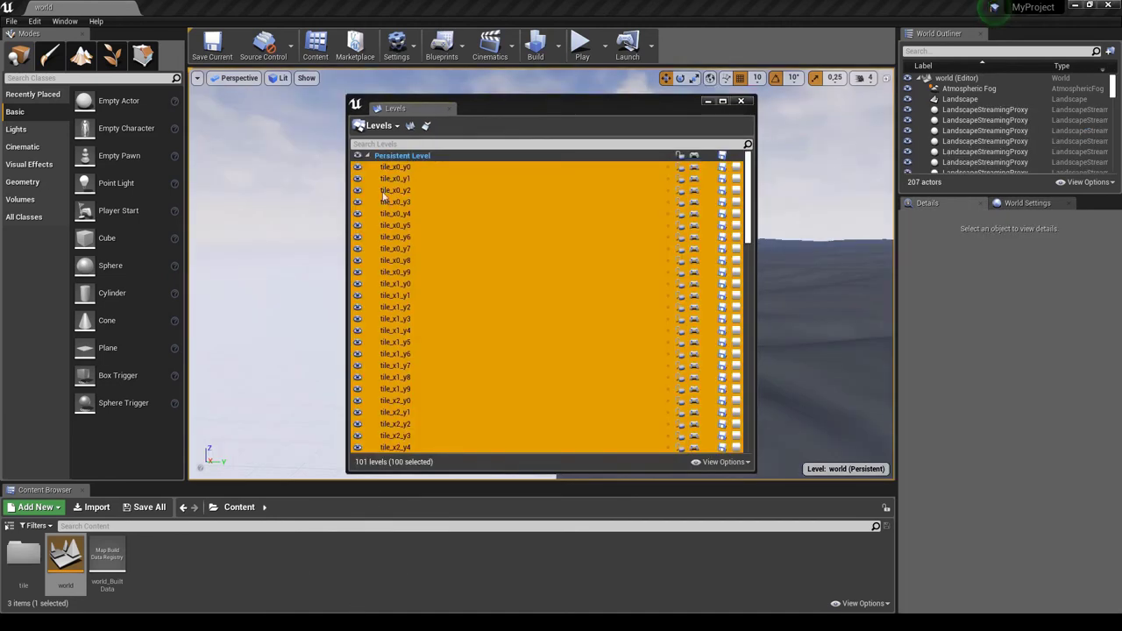
- Dock the Levels list beside World Settings and open the World Composition map
left_click(741, 101)
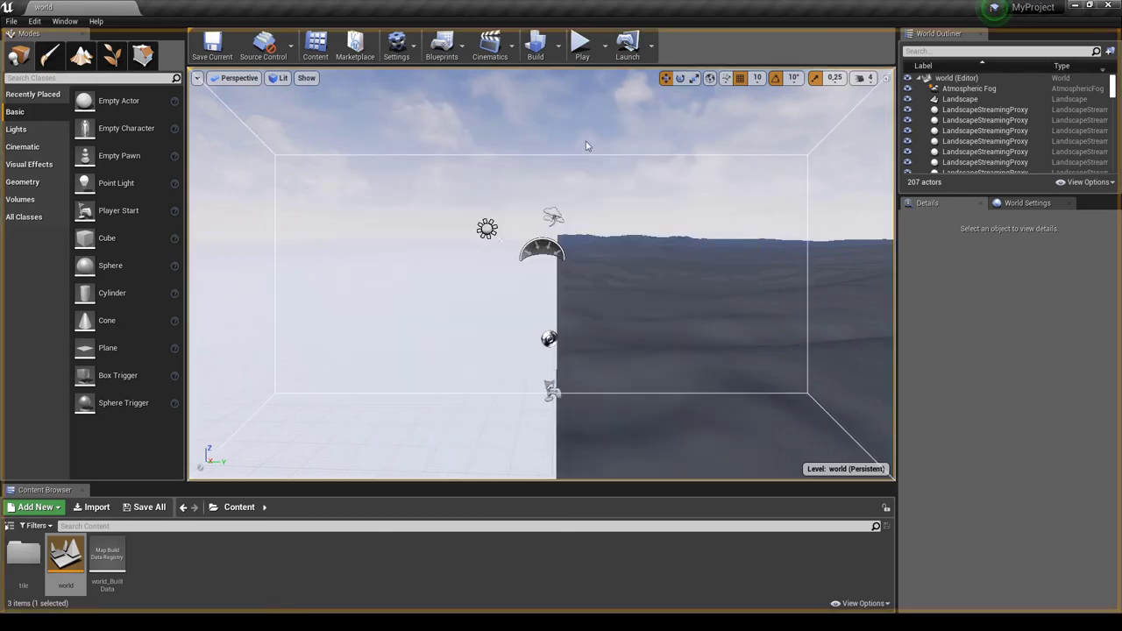
mouse_move(1066, 202)
left_mouse_down()
mouse_move(1103, 204)
mouse_move(1070, 206)
left_mouse_up()
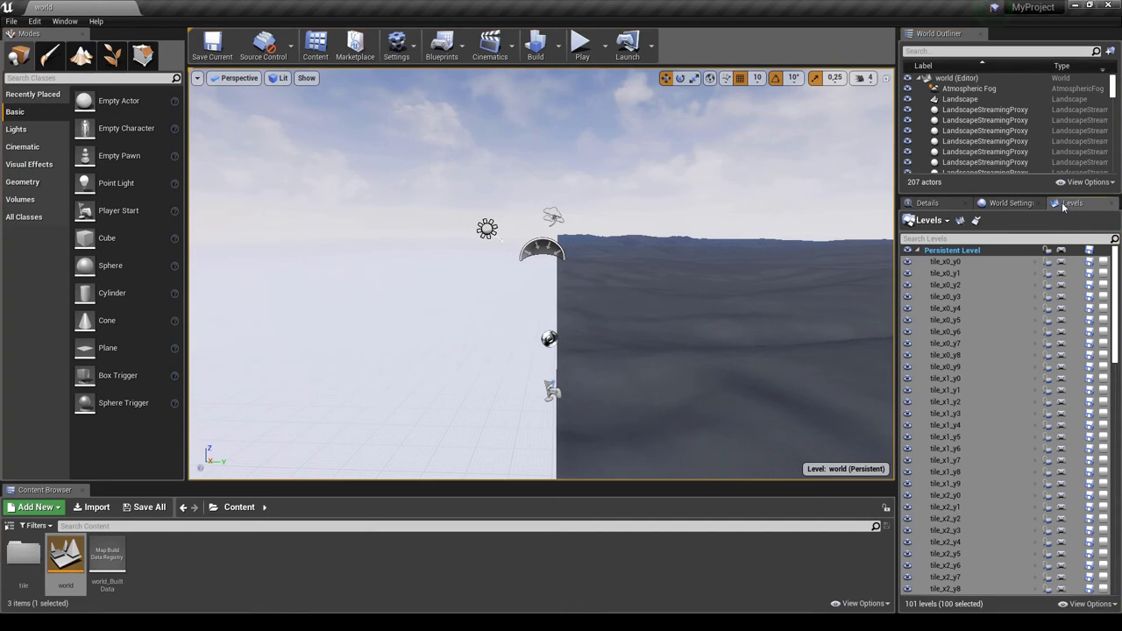
left_click(977, 222)
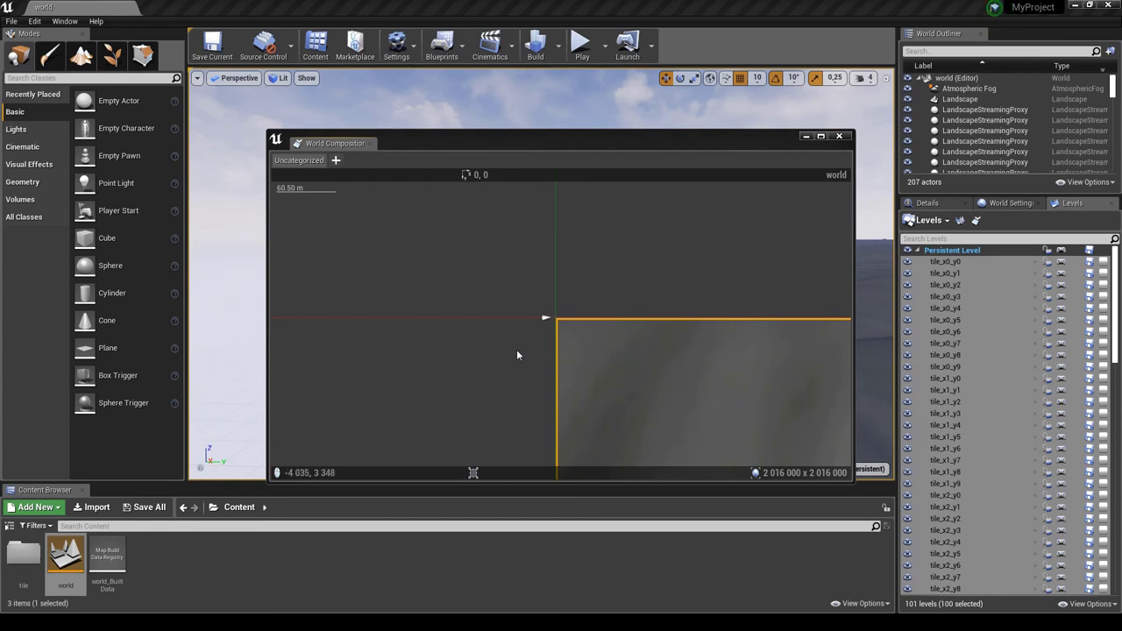
- Select every level via Persistent Level and drag the 10x10 tile grid onto the world origin
scroll(517, 355, "down", 3)
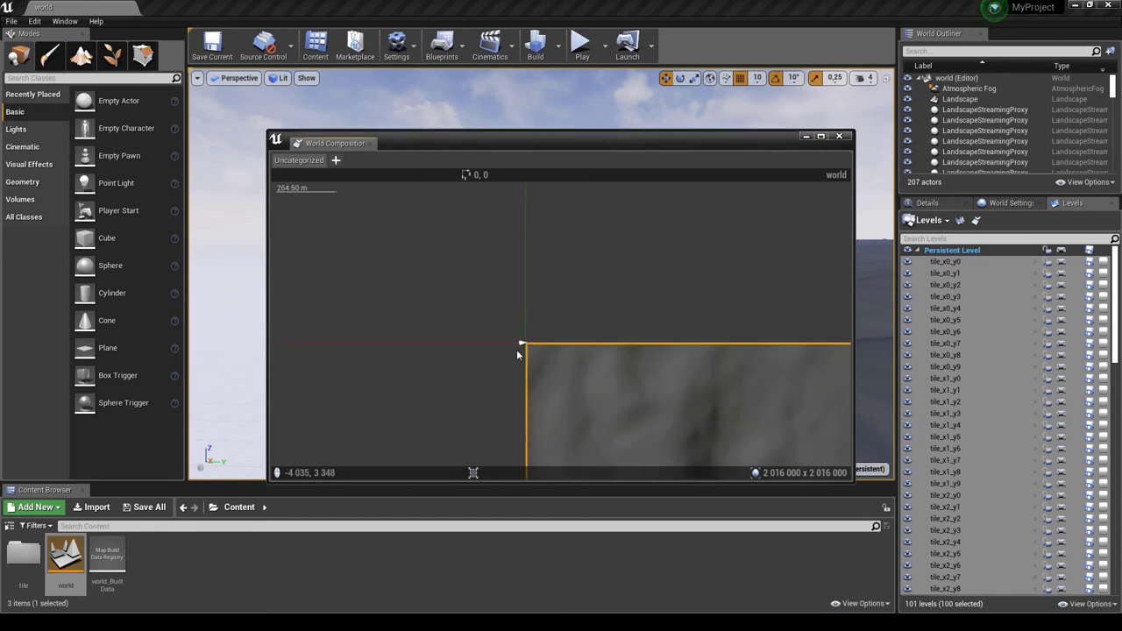
scroll(507, 361, "down", 5)
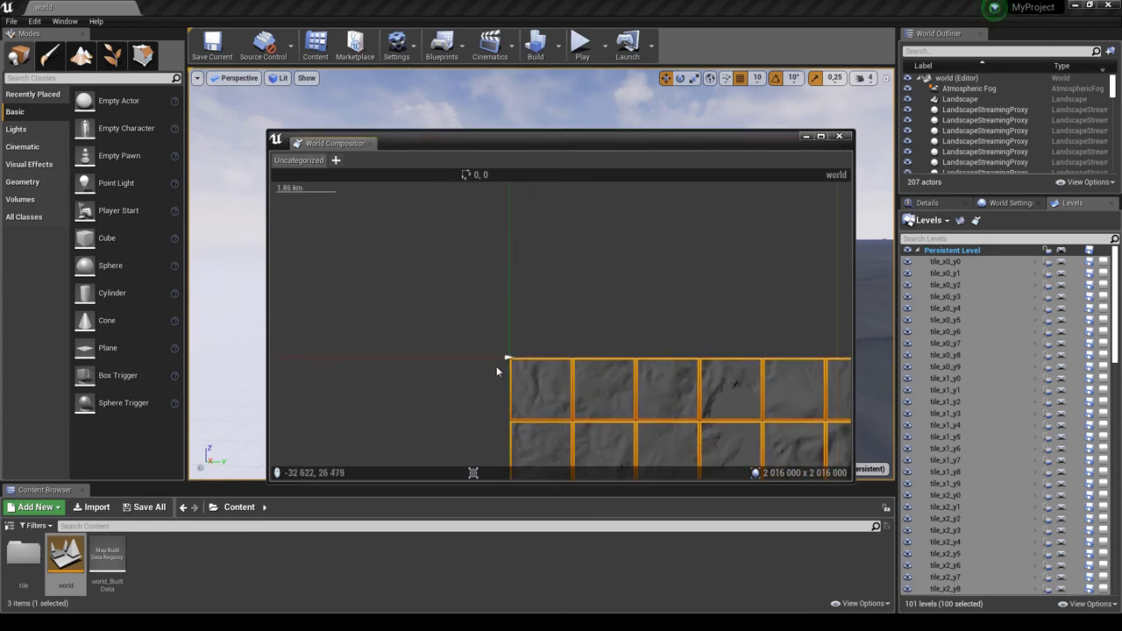
scroll(491, 373, "down", 3)
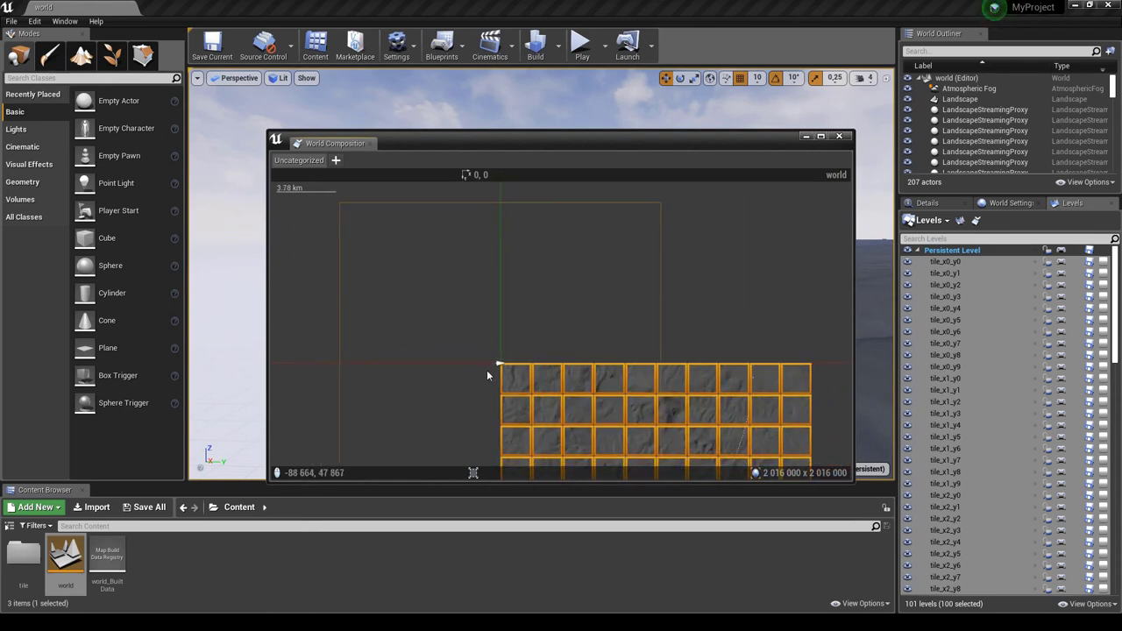
right_click_drag(469, 380, 526, 353)
scroll(526, 354, "down", 2)
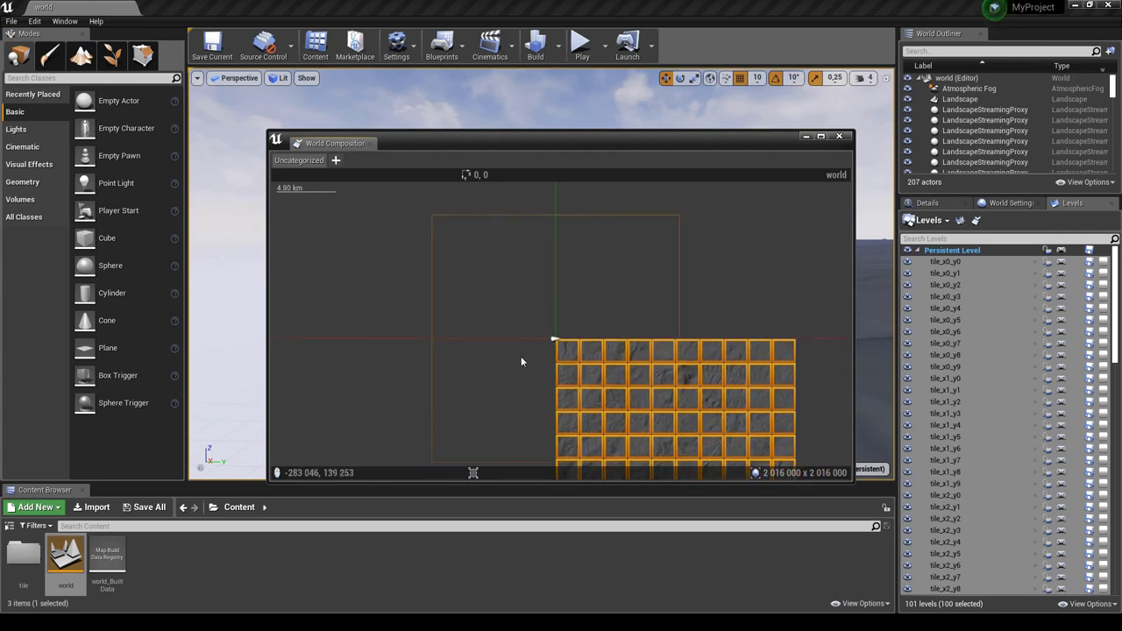
right_click_drag(523, 351, 521, 342)
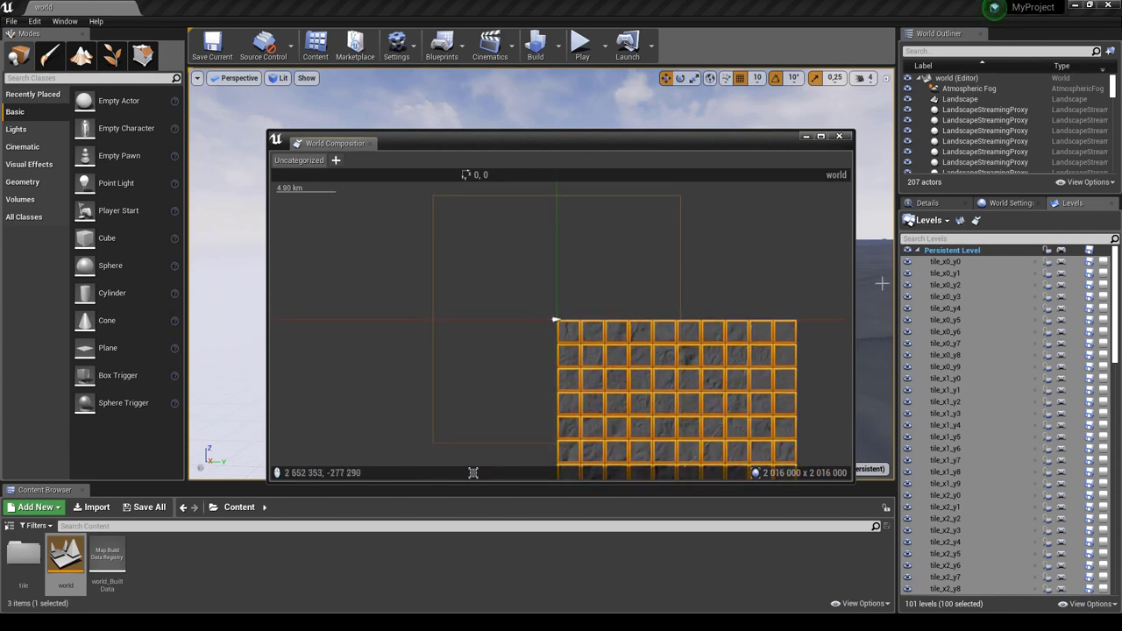
left_click(950, 252, "ctrl")
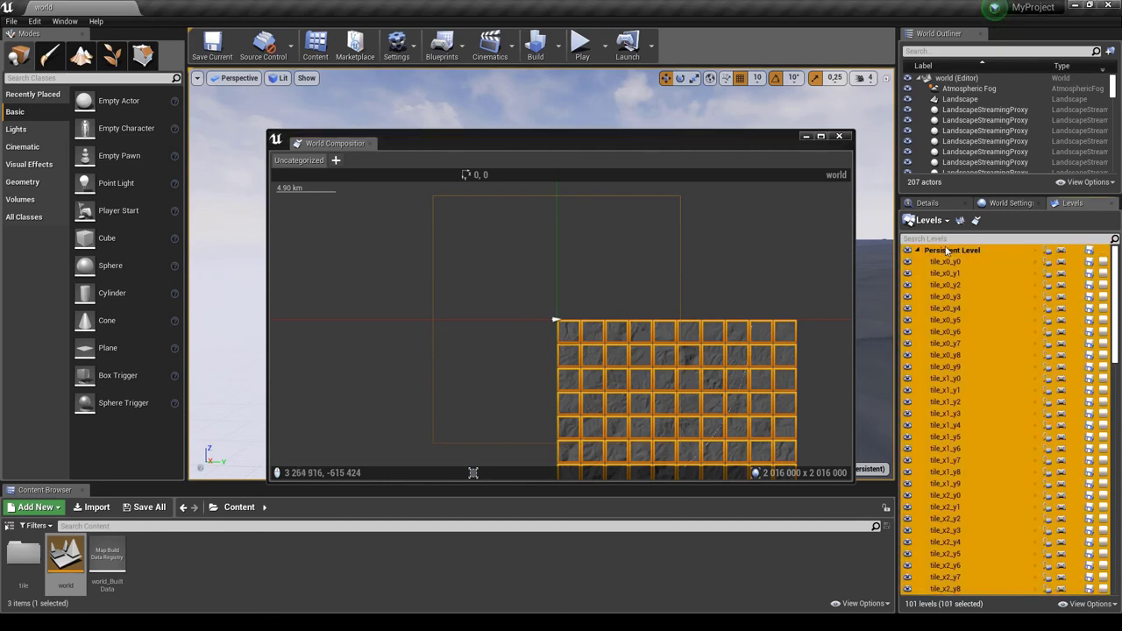
left_click_drag(571, 336, 451, 214)
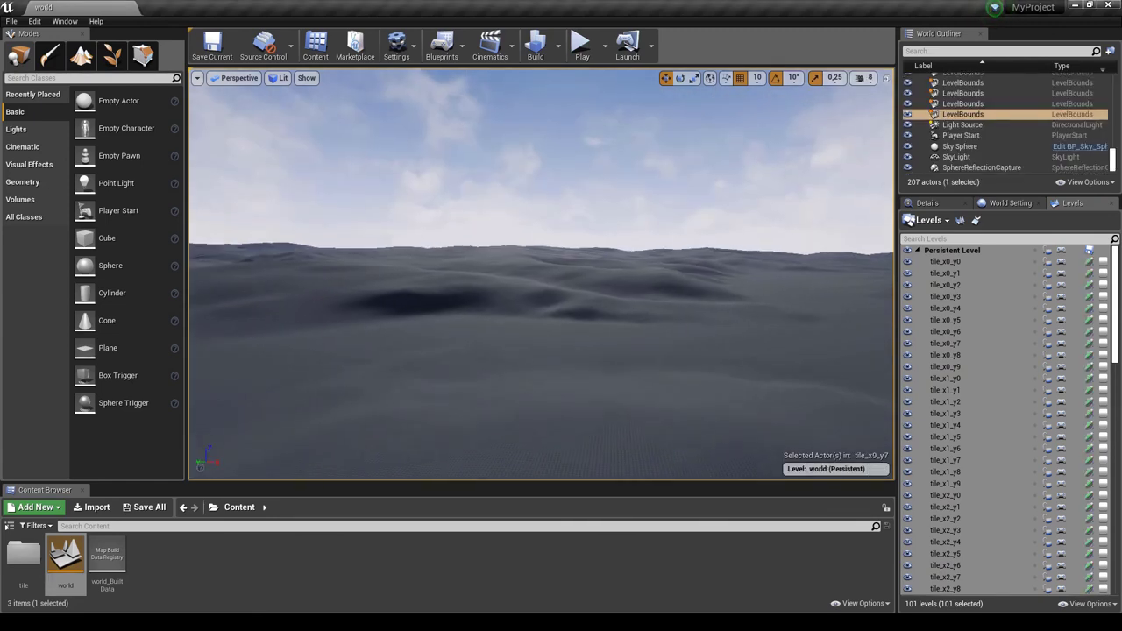
right_click_drag(531, 228, 530, 213)
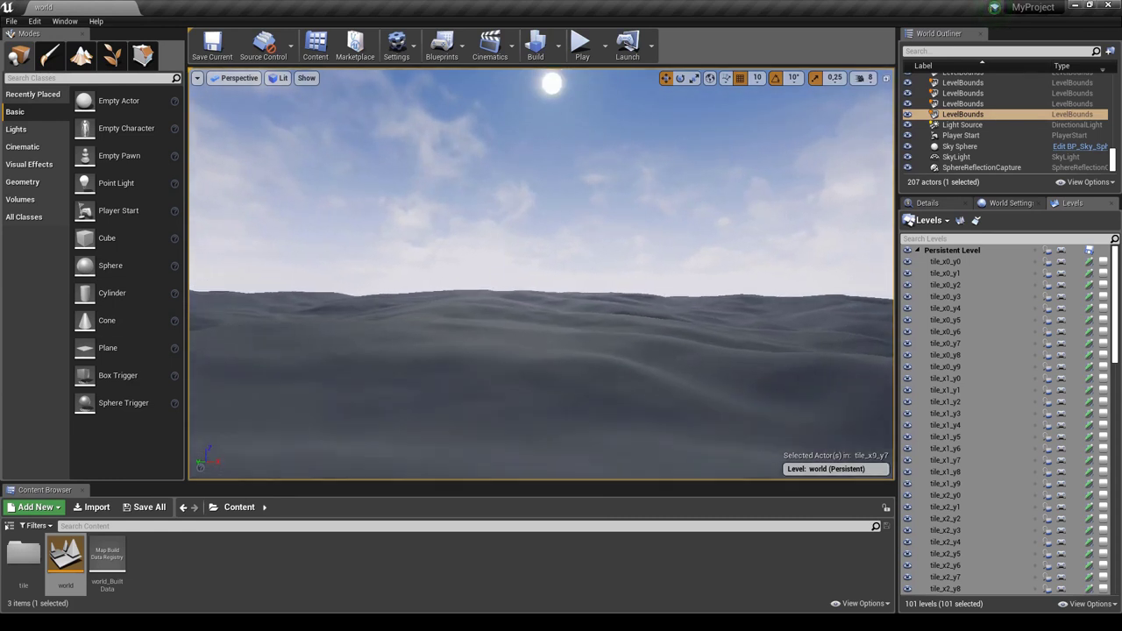
mouse_move(530, 213)
right_mouse_down()
mouse_move(530, 225)
mouse_move(531, 213)
mouse_move(548, 213)
right_mouse_up()
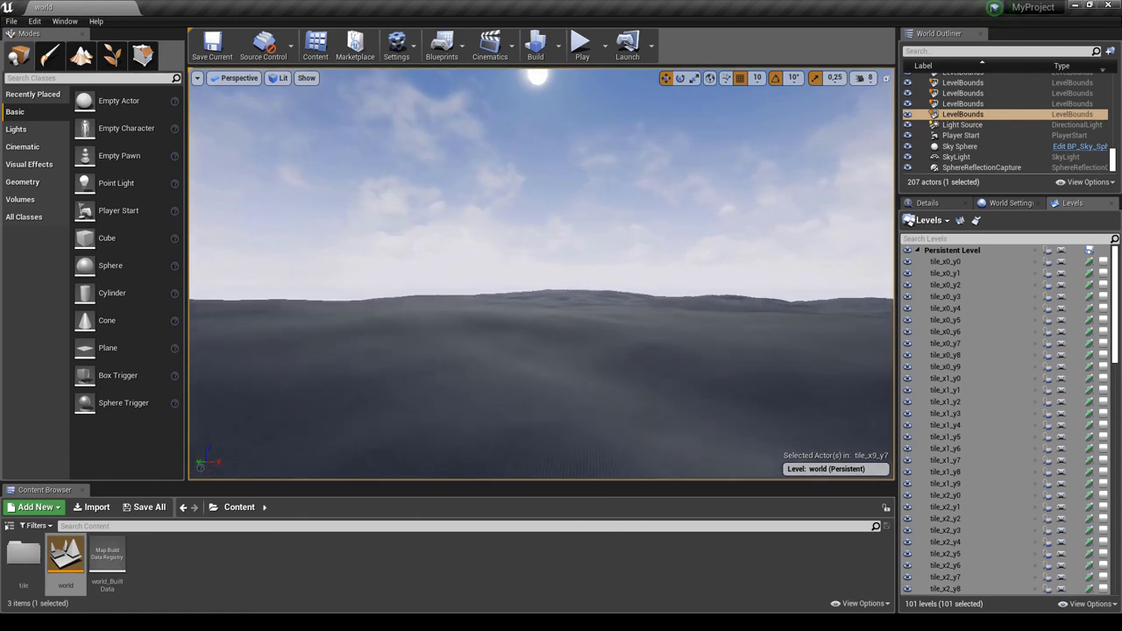